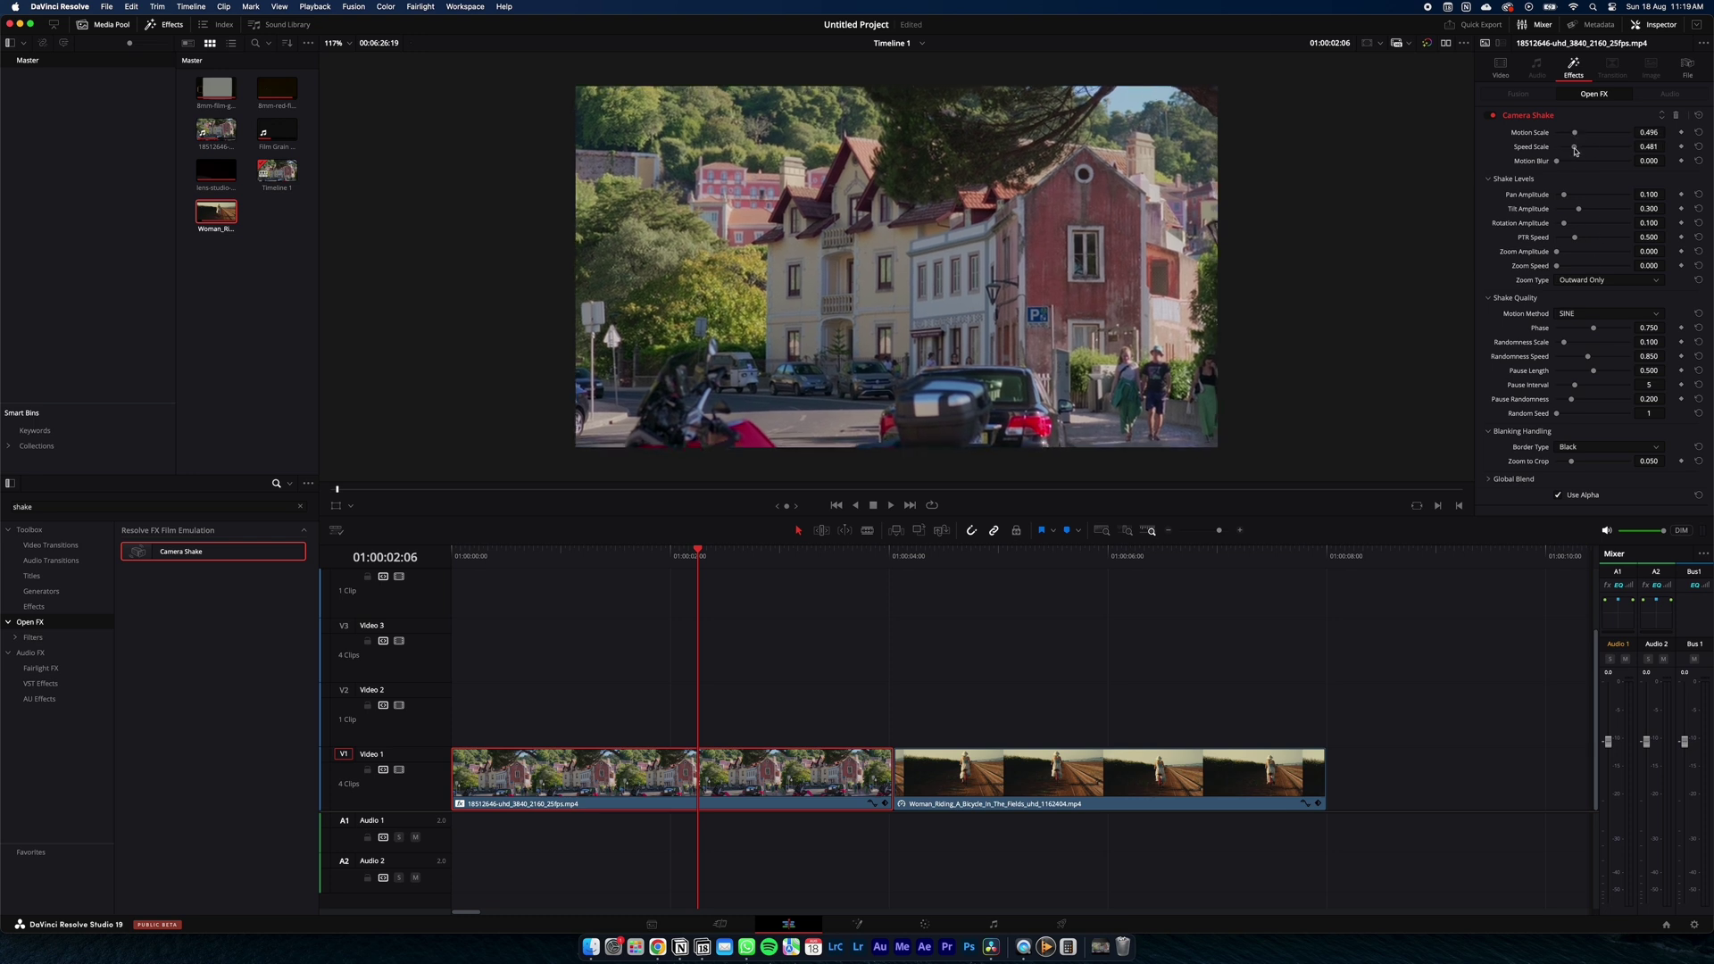
# Set the Camera Shake pan amplitude to about 0.241, tilt amplitude to 0.132, motion scale to 0.388 and speed scale to 0.357, and preview playback.
pyautogui.moveTo(1567, 198); pyautogui.dragTo(1565, 215)
pyautogui.press('space')
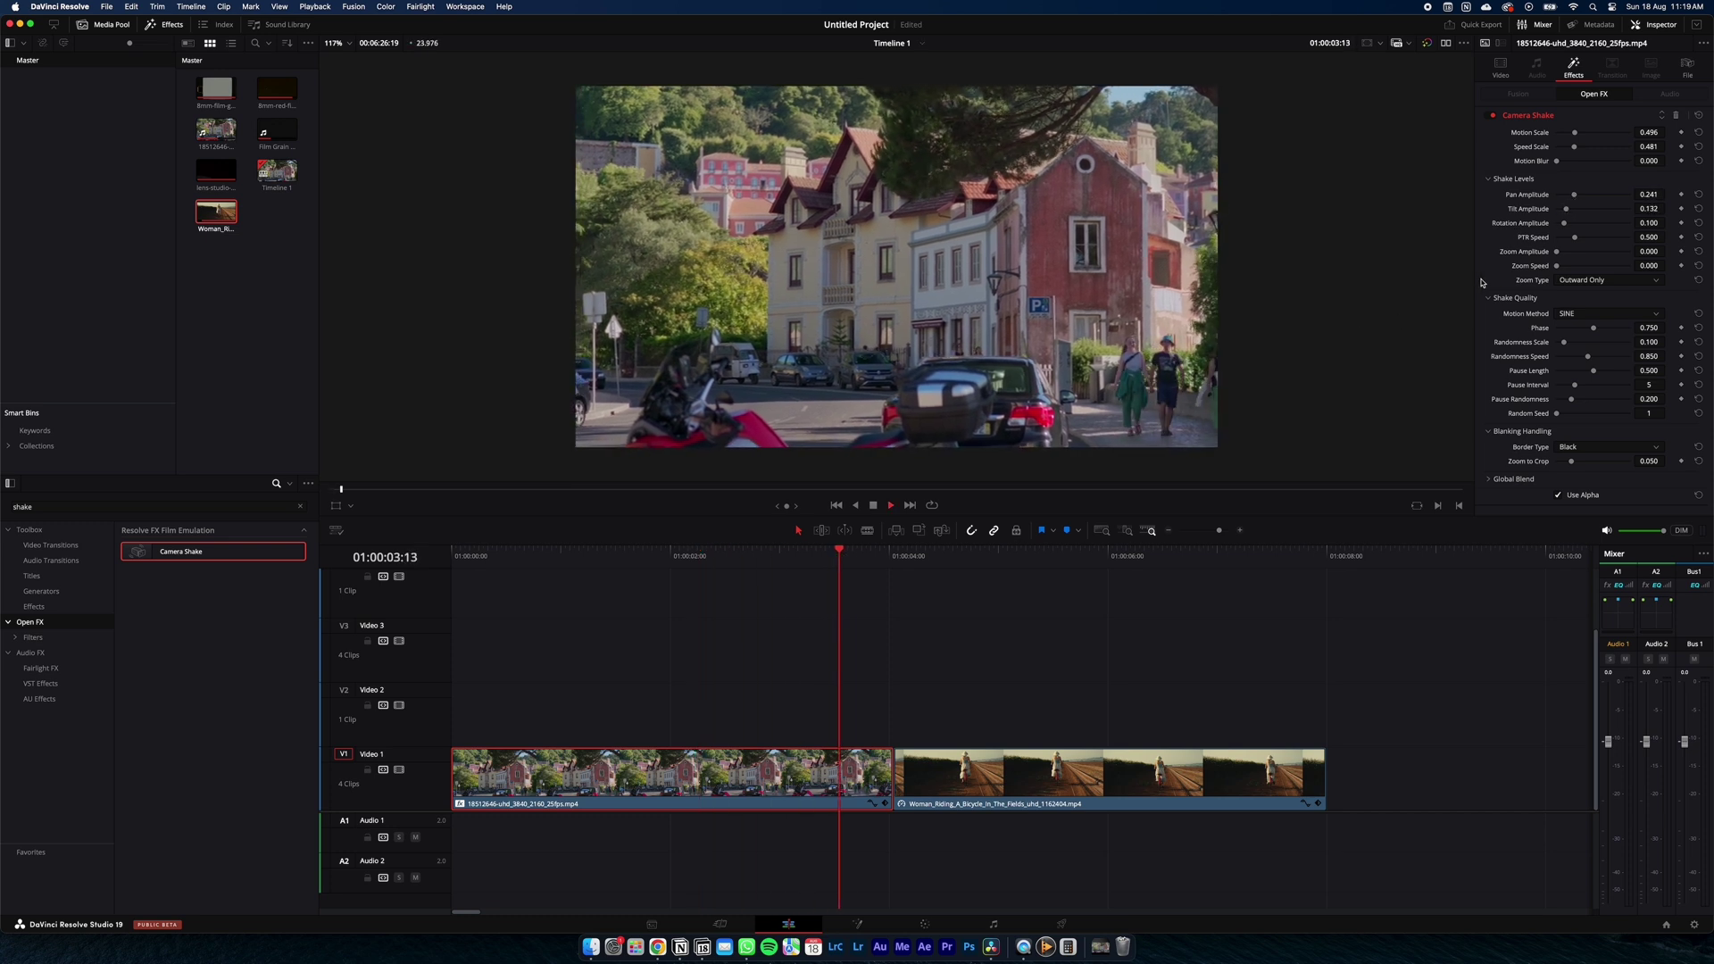
pyautogui.click(580, 555)
pyautogui.press('space')
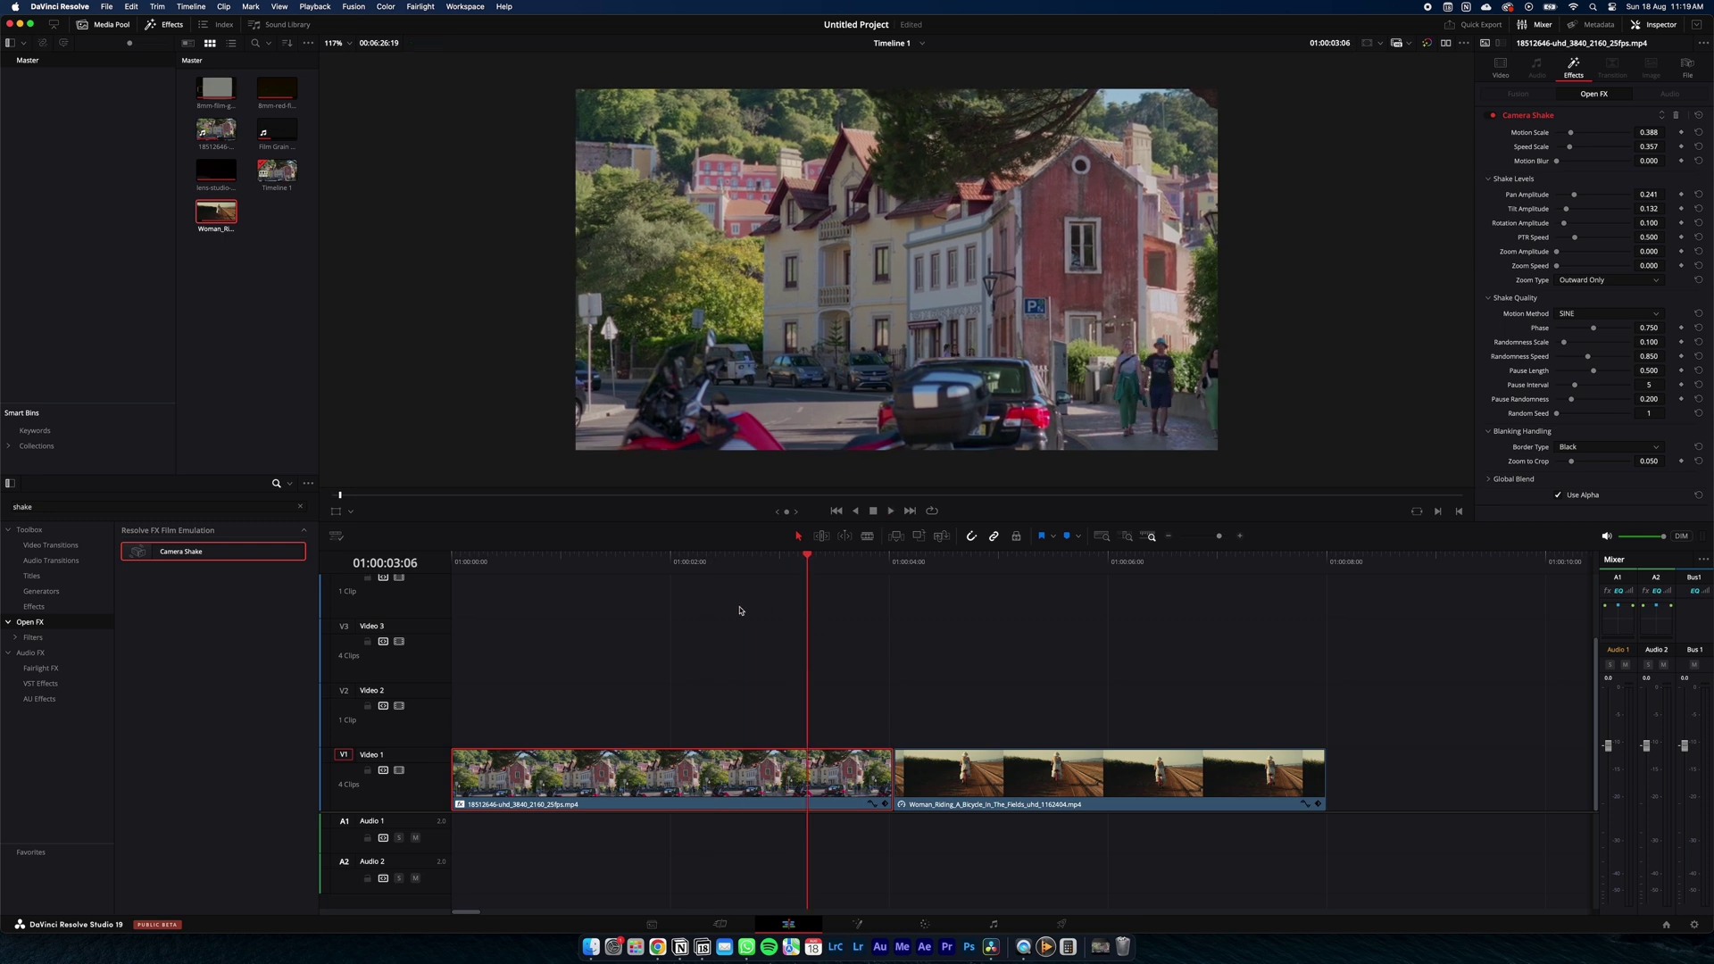
pyautogui.click(644, 566)
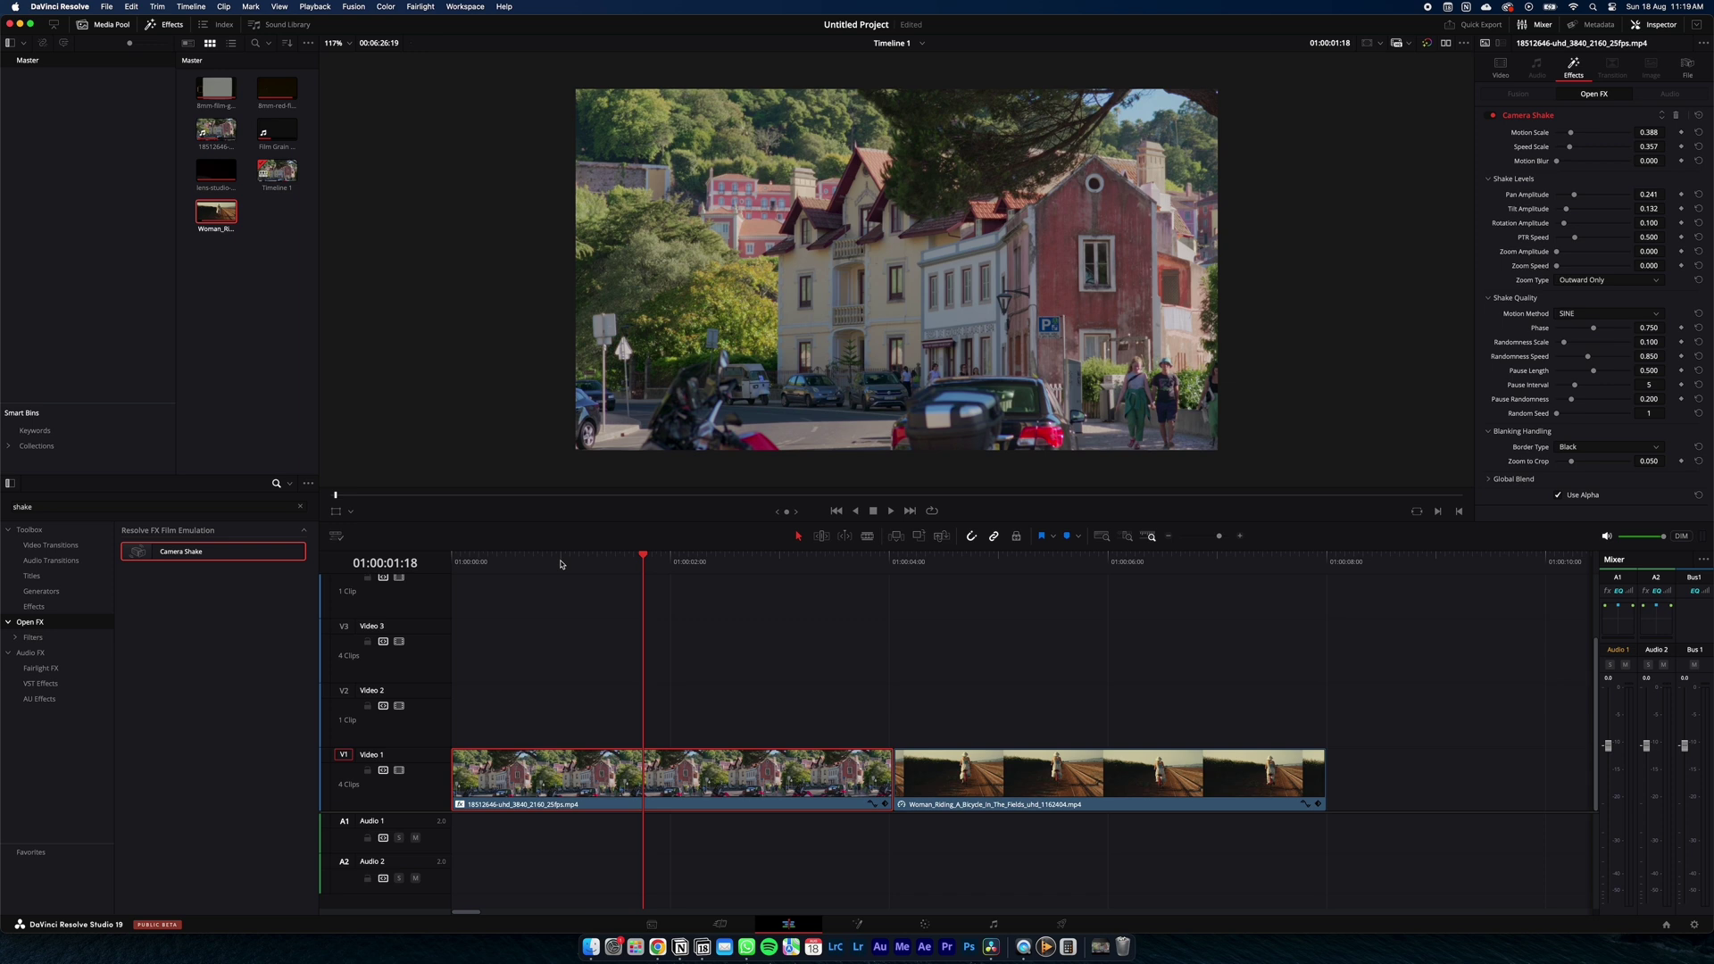
# Place Film Grain Overly.mp4 at the start of Video 2 and delete its unlinked audio.
pyautogui.press('Home')
pyautogui.moveTo(275, 132); pyautogui.dragTo(455, 721)
pyautogui.click(551, 888)
pyautogui.rightClick(560, 890)
pyautogui.click(577, 874)
pyautogui.click(530, 882)
pyautogui.press('Delete')
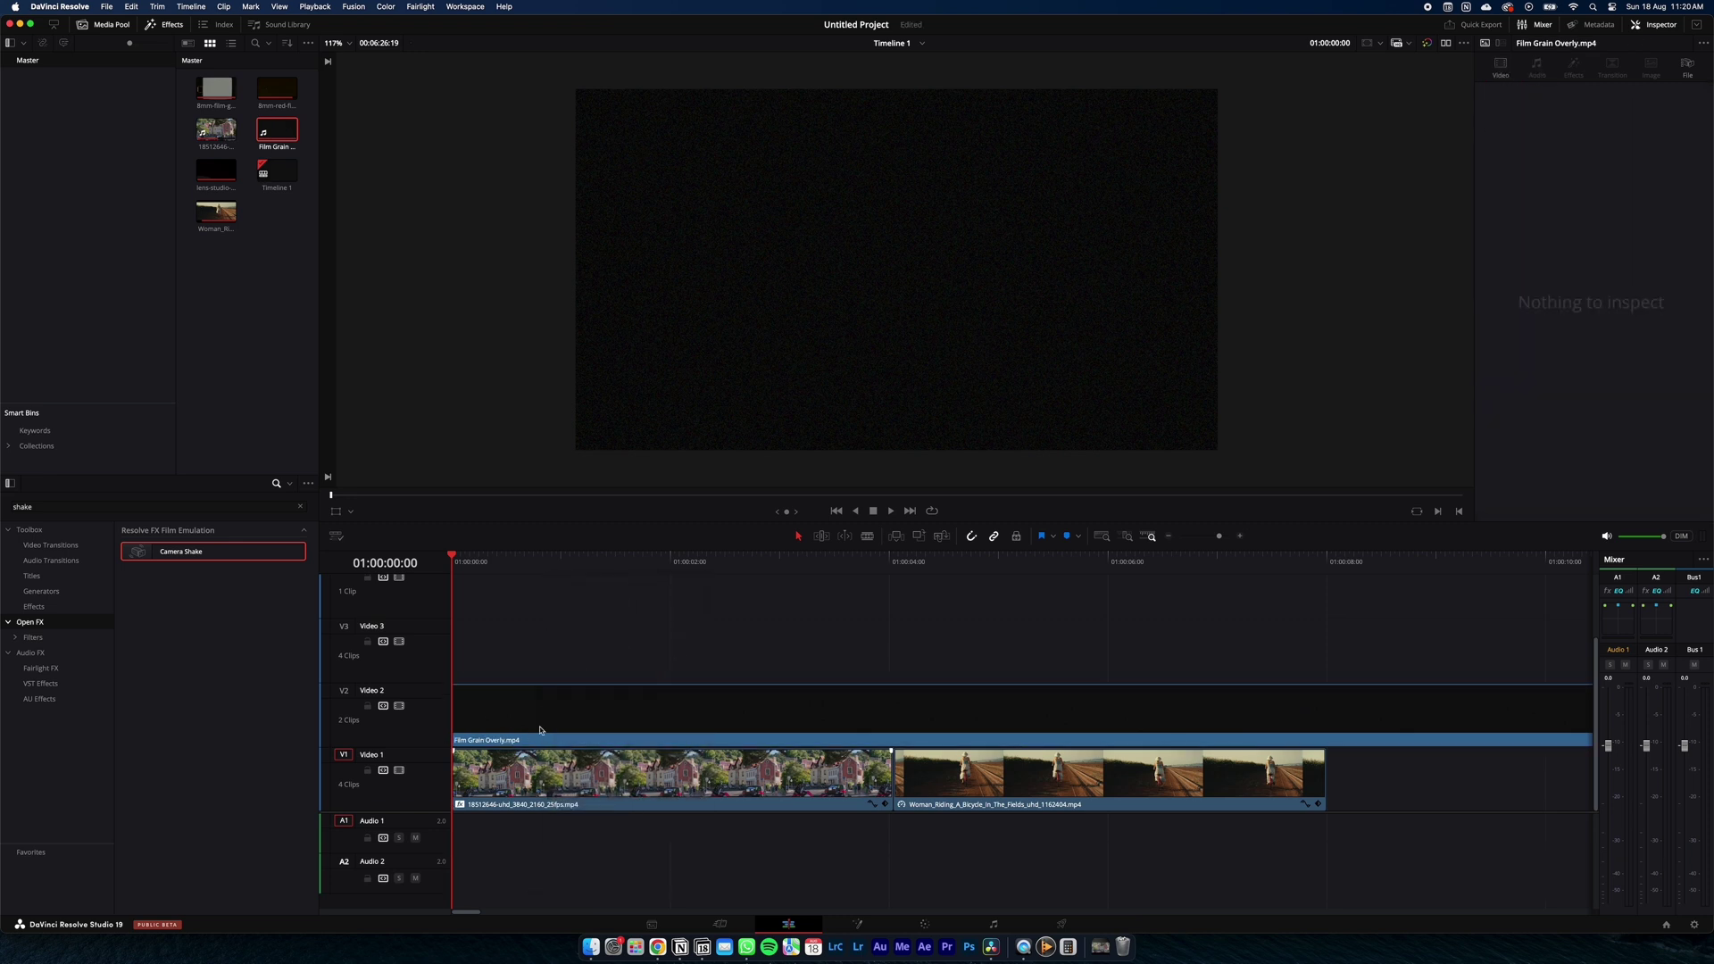
# Cut the film grain overlay where the Video 1 clips end and delete the excess part.
pyautogui.click(615, 691)
pyautogui.press('b')
pyautogui.click(1327, 705)
pyautogui.press('a')
pyautogui.click(1525, 717)
pyautogui.press('Delete')
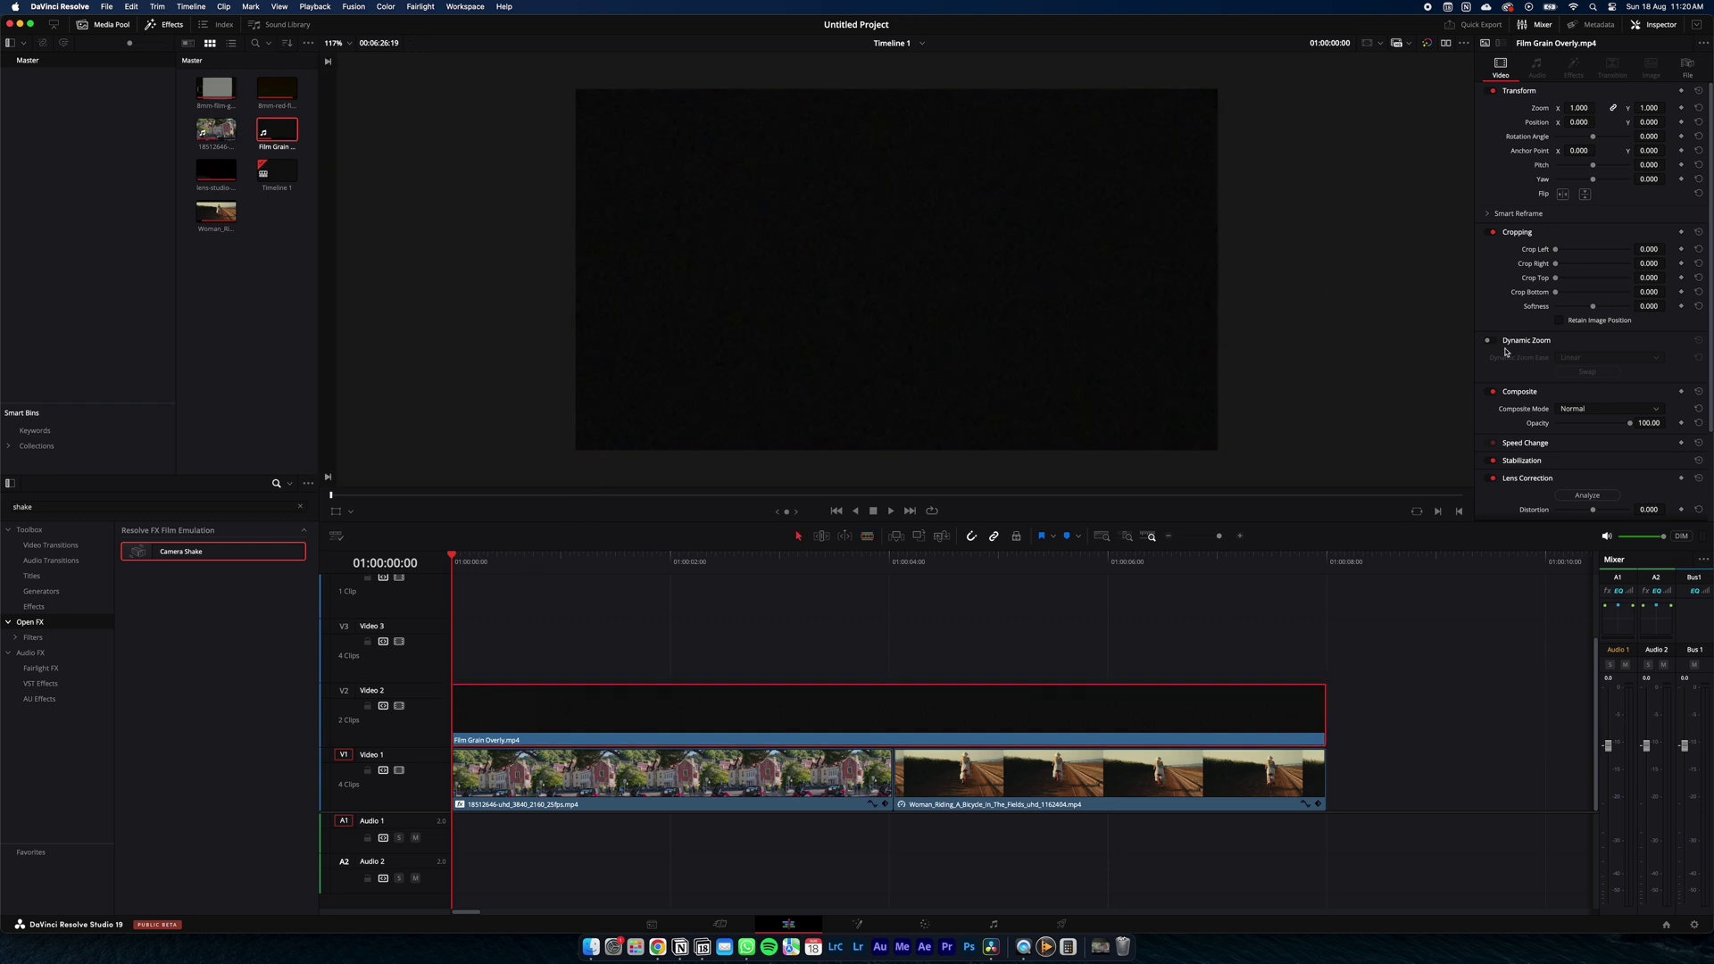
# Set the film grain overlay's composite mode to Softlight and play the timeline.
pyautogui.click(1639, 415)
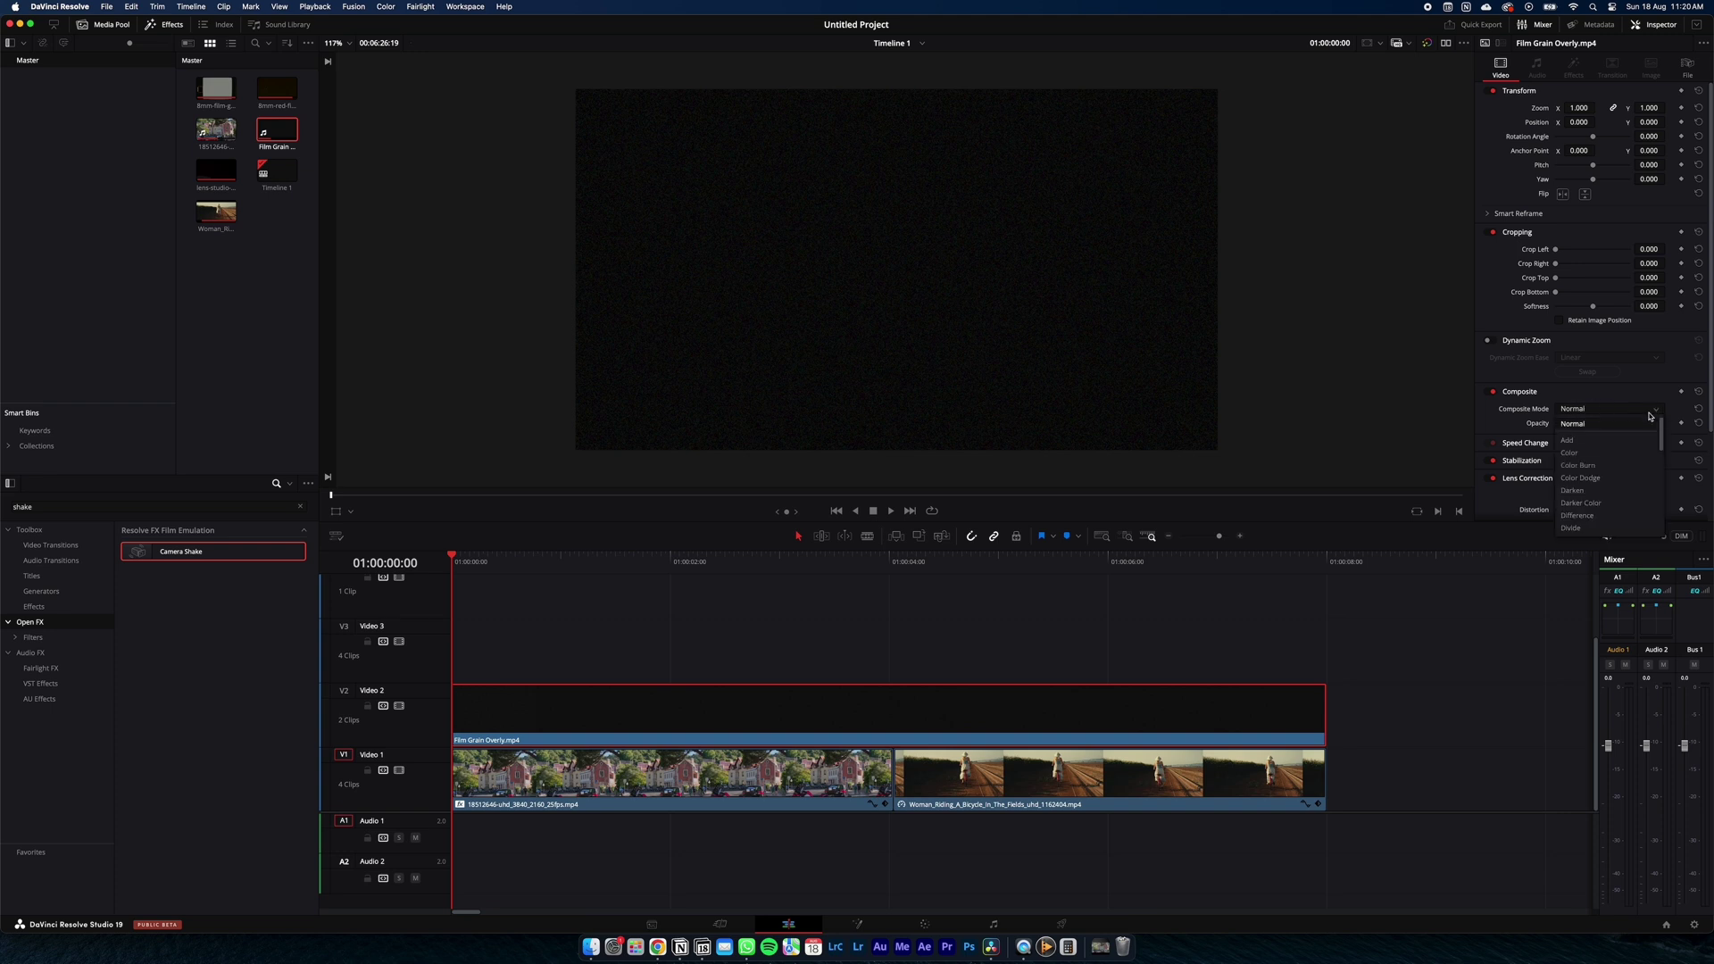
pyautogui.scroll(-3, 1607, 473)
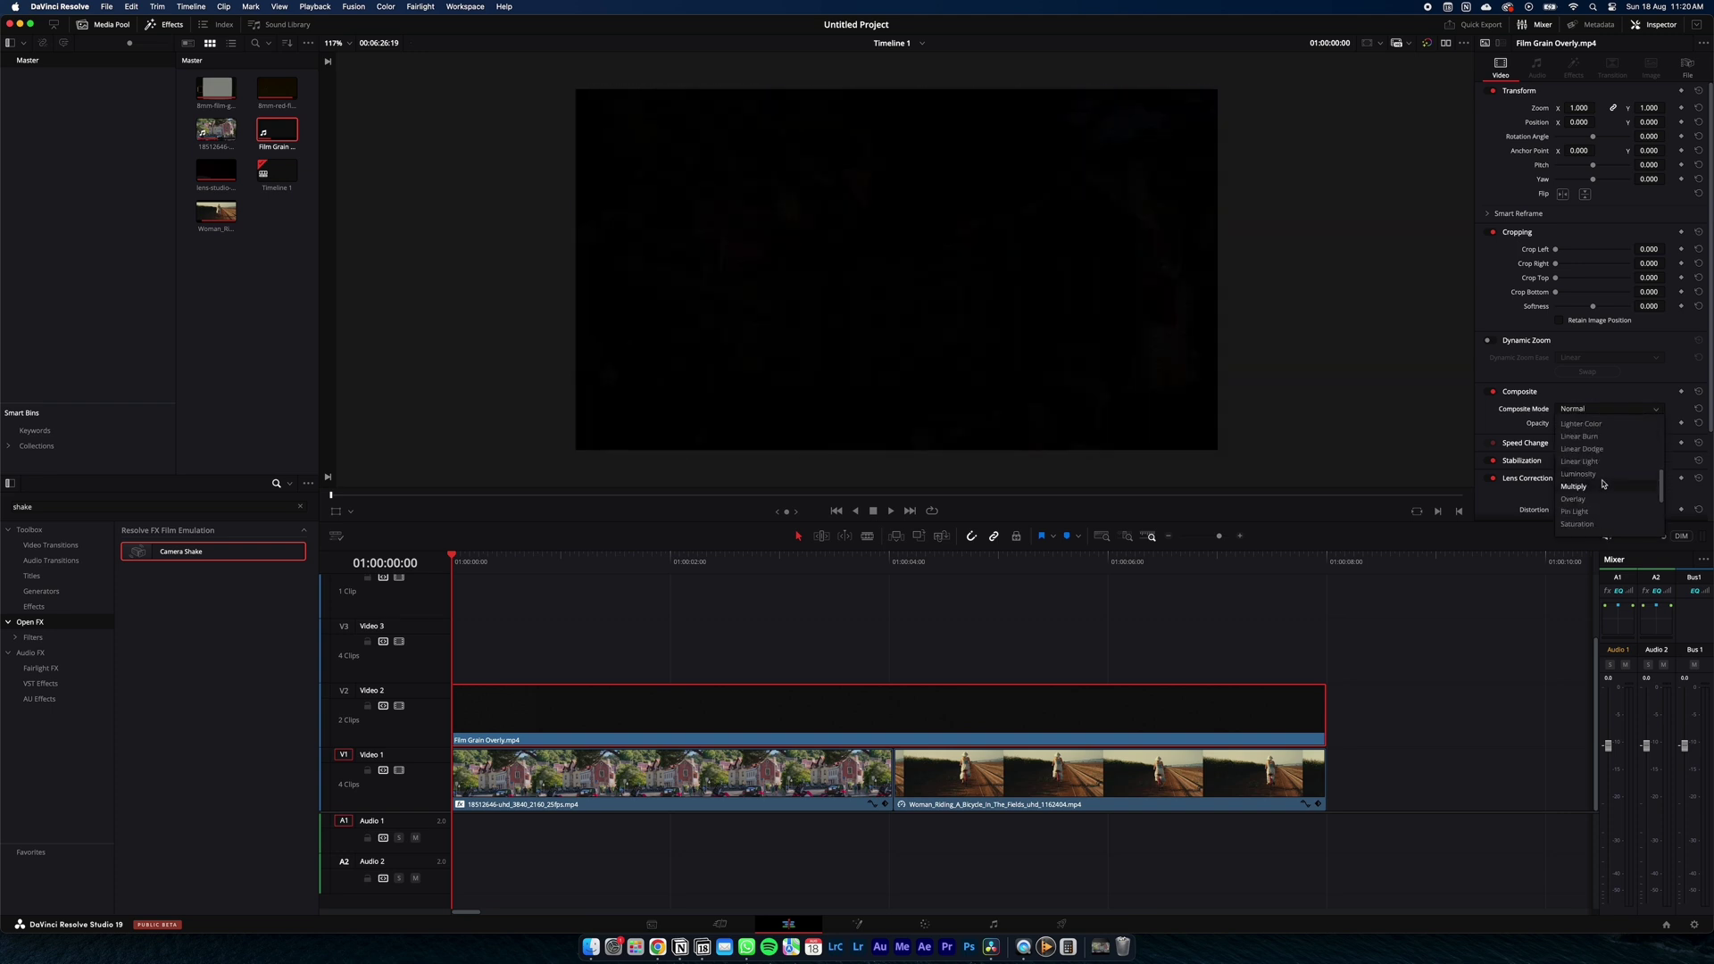
pyautogui.click(1585, 486)
pyautogui.press('space')
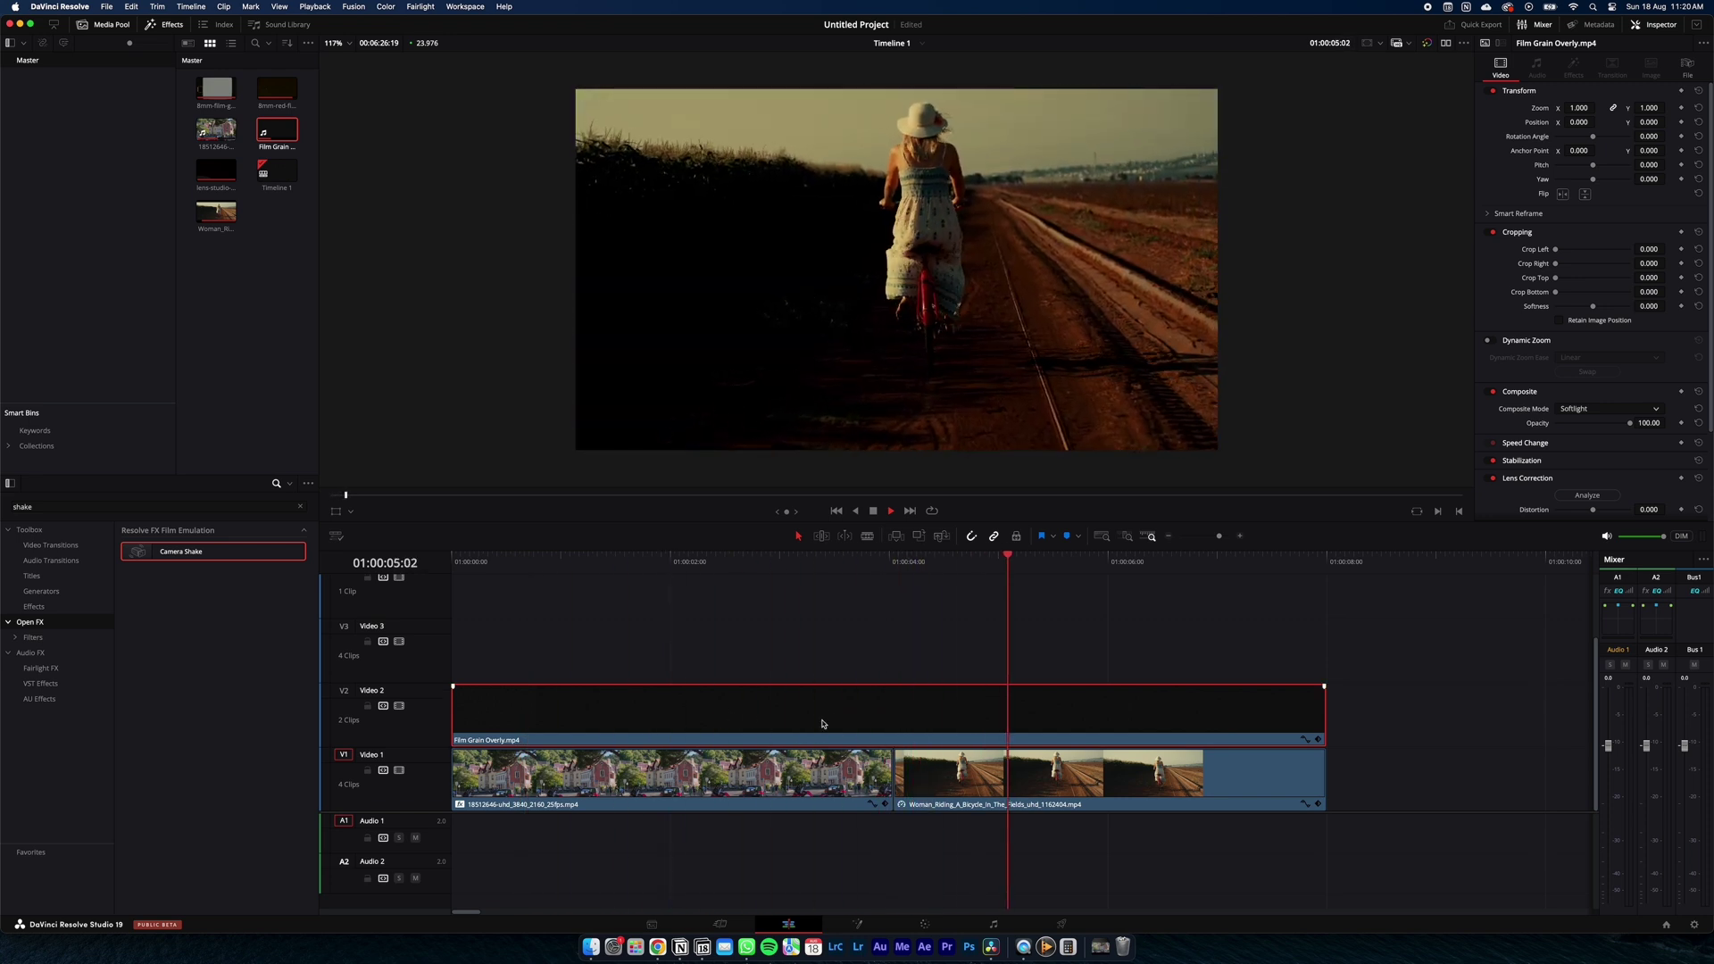
pyautogui.press('space')
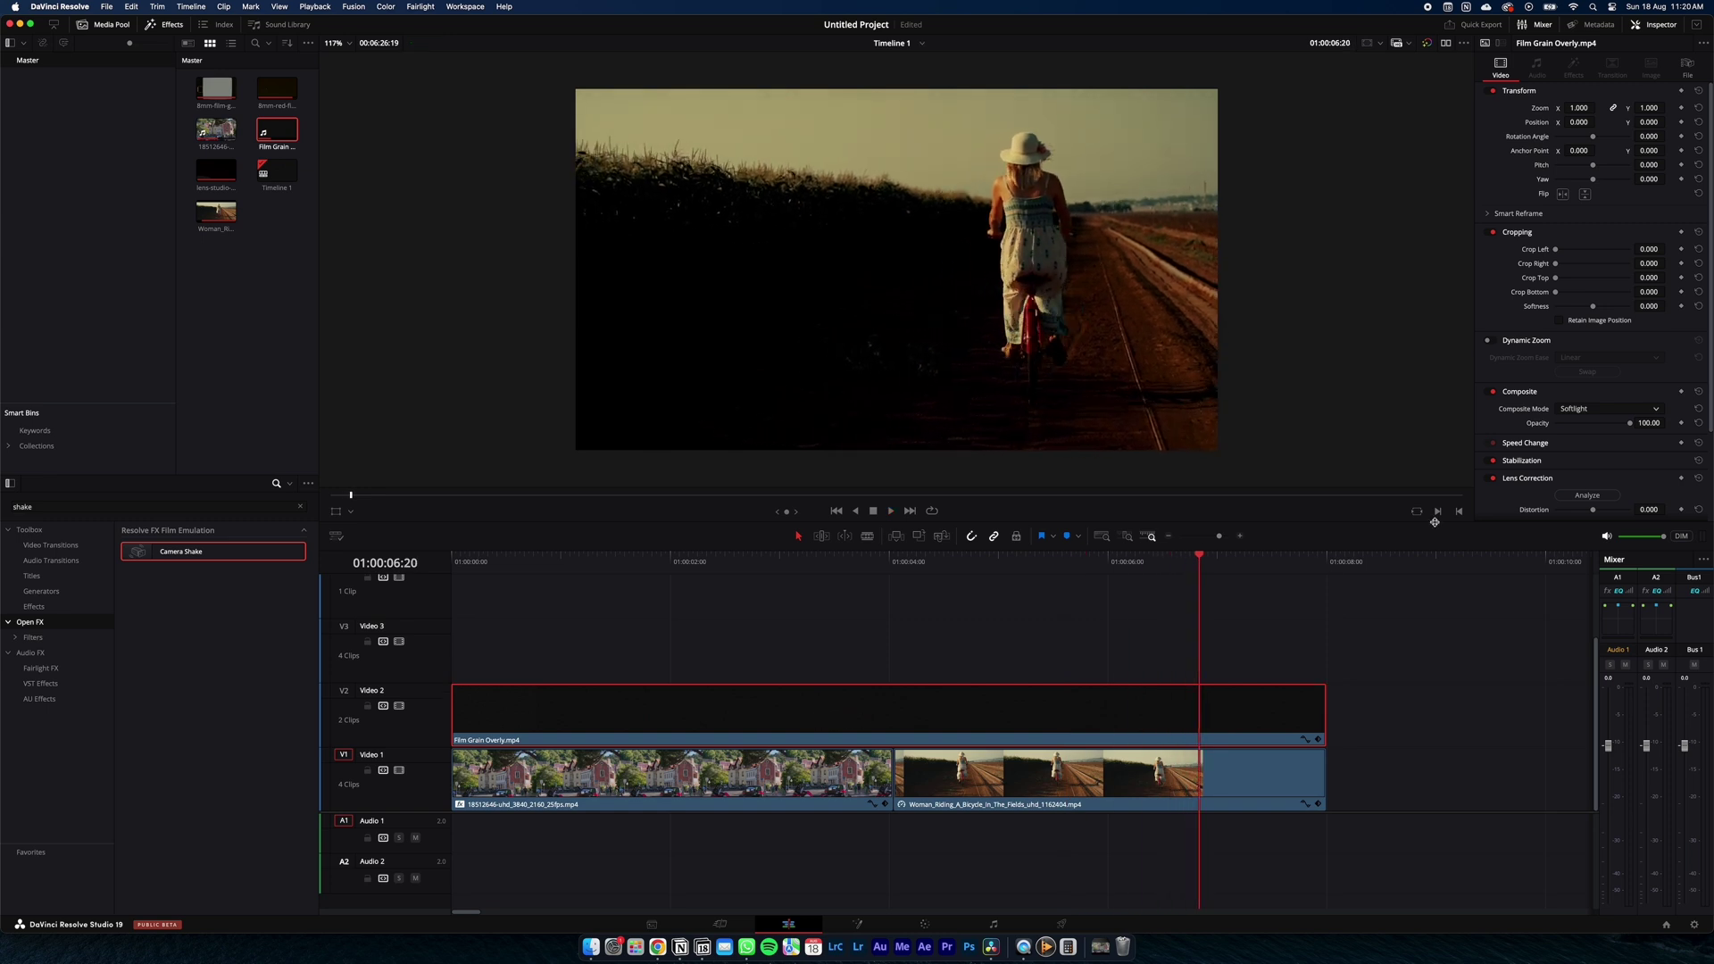
# Set the film grain overlay's opacity to 50 and play the sequence from the start.
pyautogui.moveTo(1630, 427); pyautogui.dragTo(1579, 433)
pyautogui.click(1662, 423)
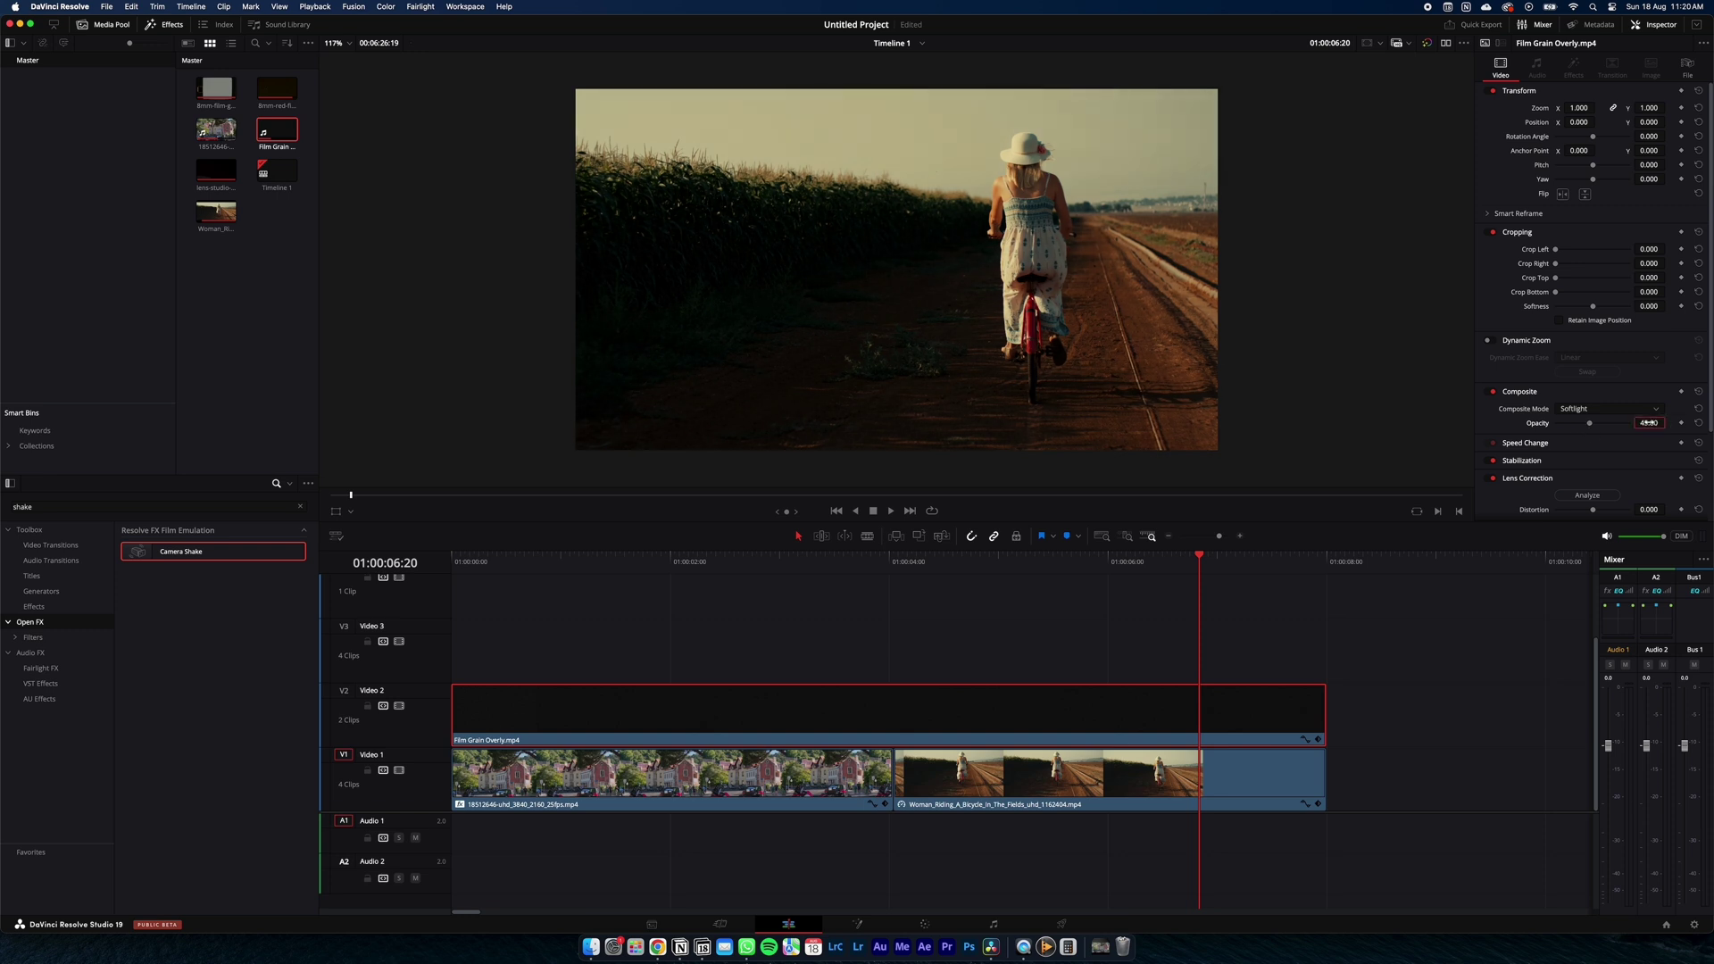
pyautogui.write('50')
pyautogui.press('Return')
pyautogui.press('Home')
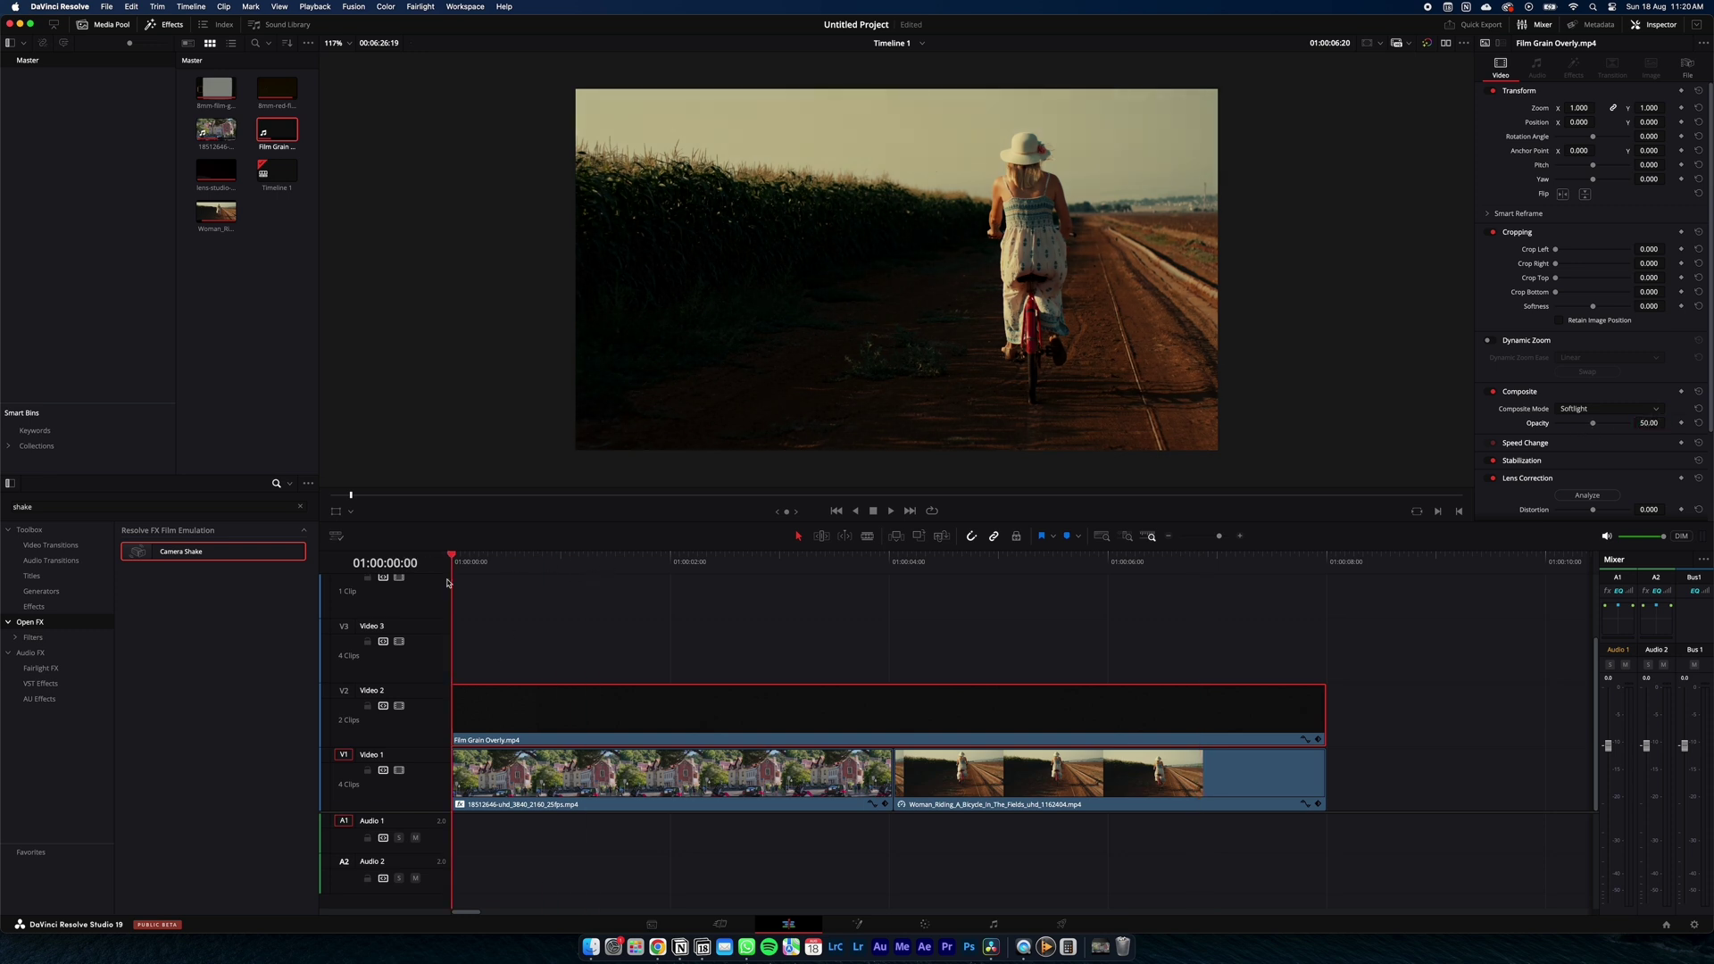
pyautogui.press('space')
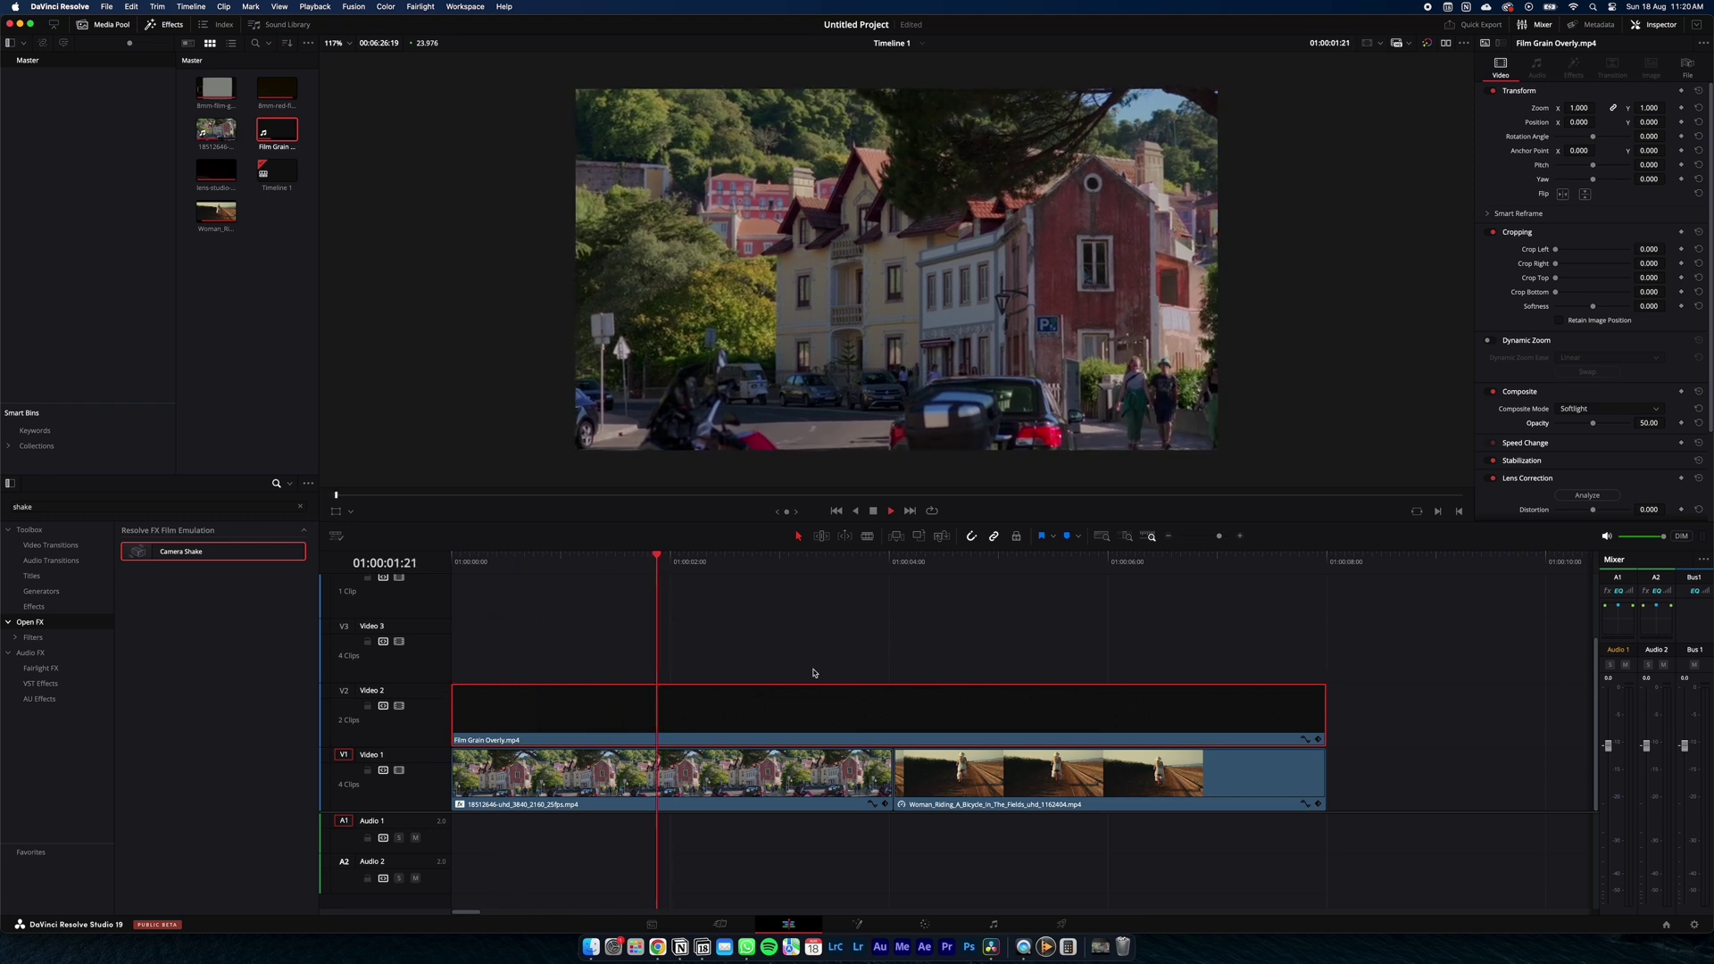
pyautogui.press('Home')
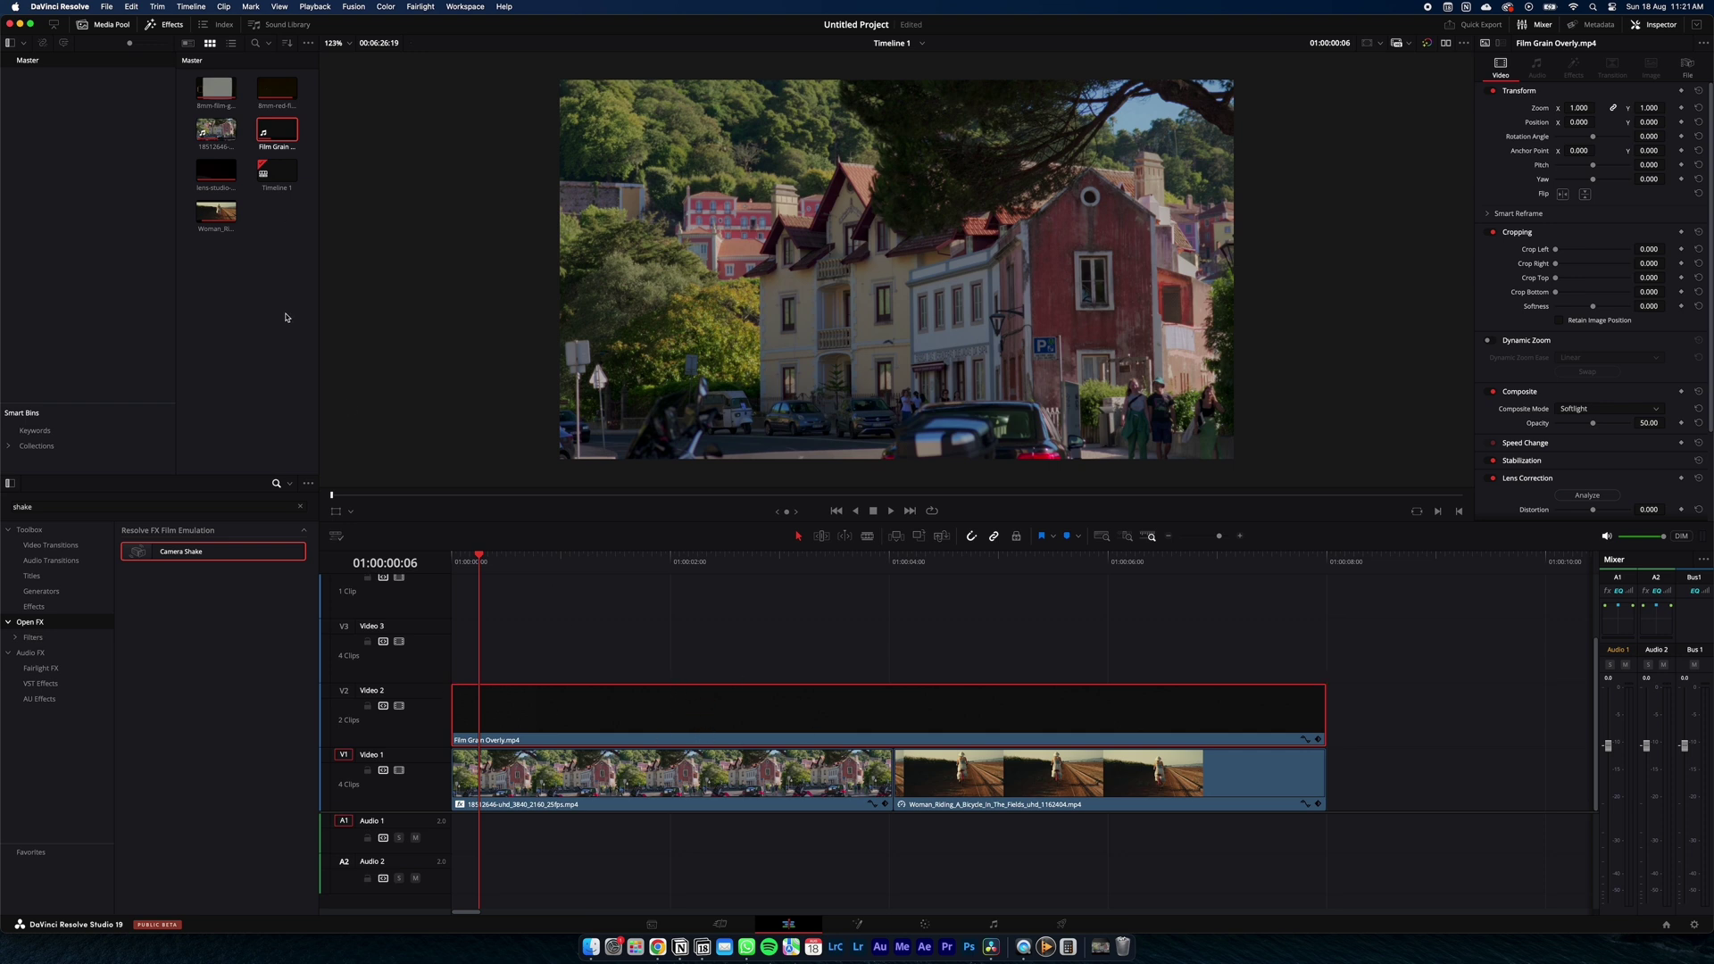
# Place the 8mm red film noise and dust clip at the start of Video 3 with composite mode Screen.
pyautogui.doubleClick(269, 94)
pyautogui.moveTo(272, 92); pyautogui.dragTo(451, 661)
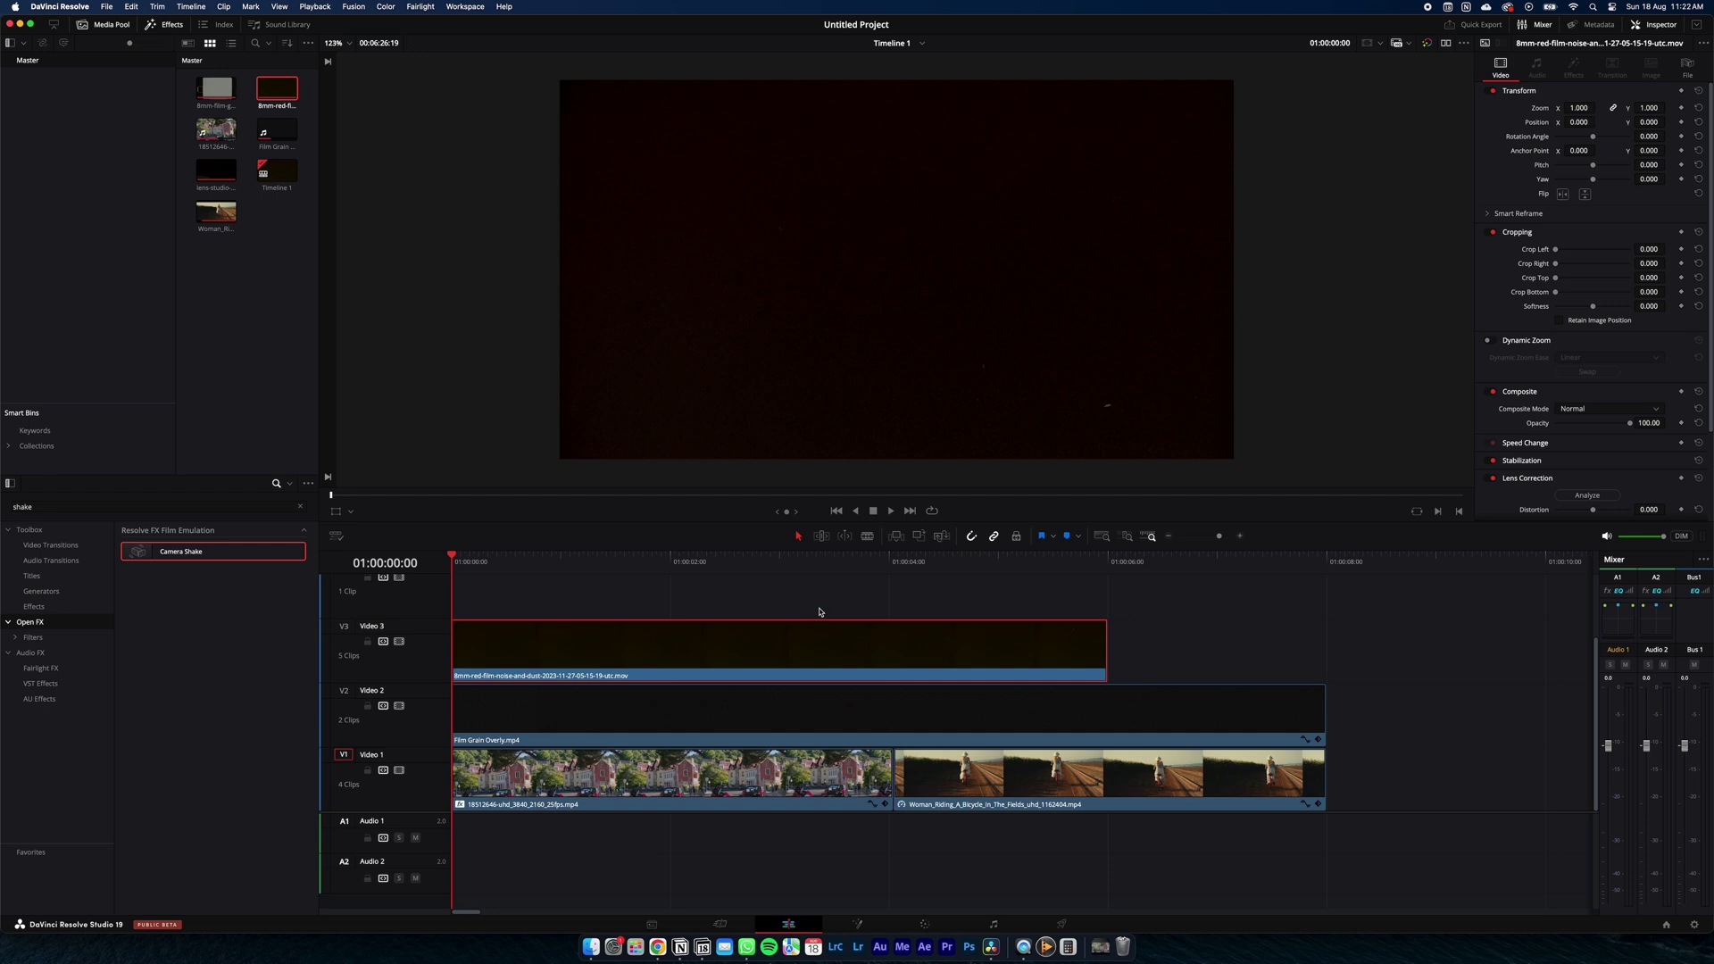
pyautogui.click(1604, 409)
pyautogui.scroll(-5, 1596, 473)
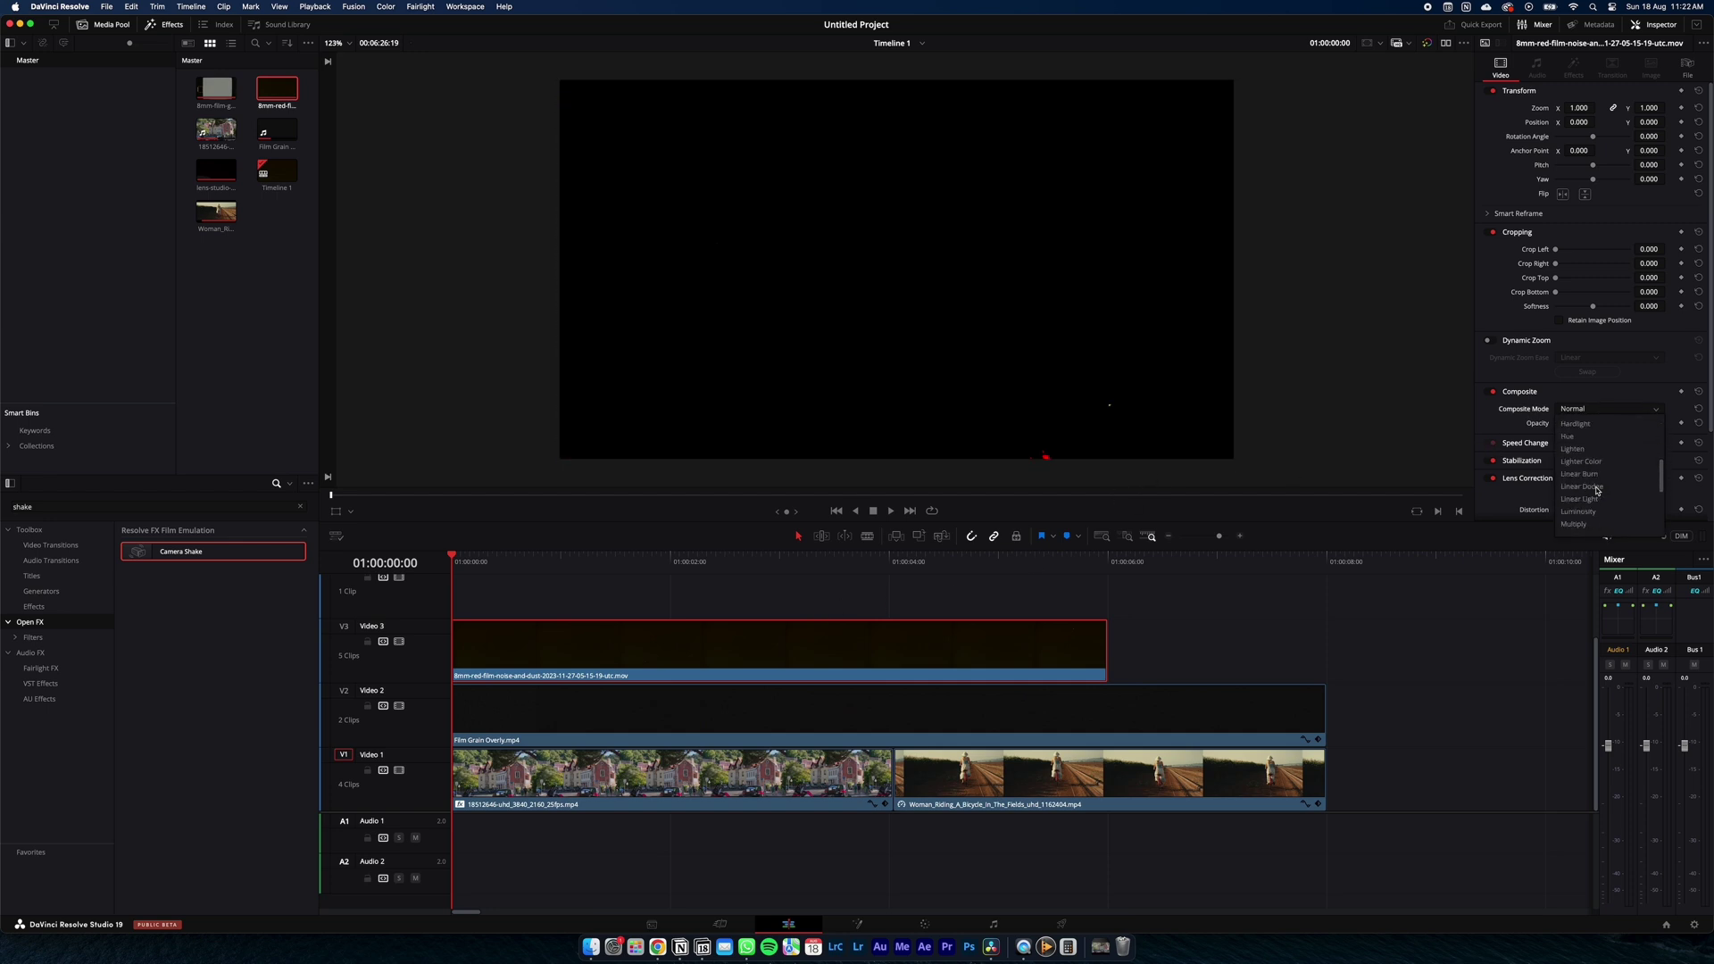
pyautogui.click(1573, 460)
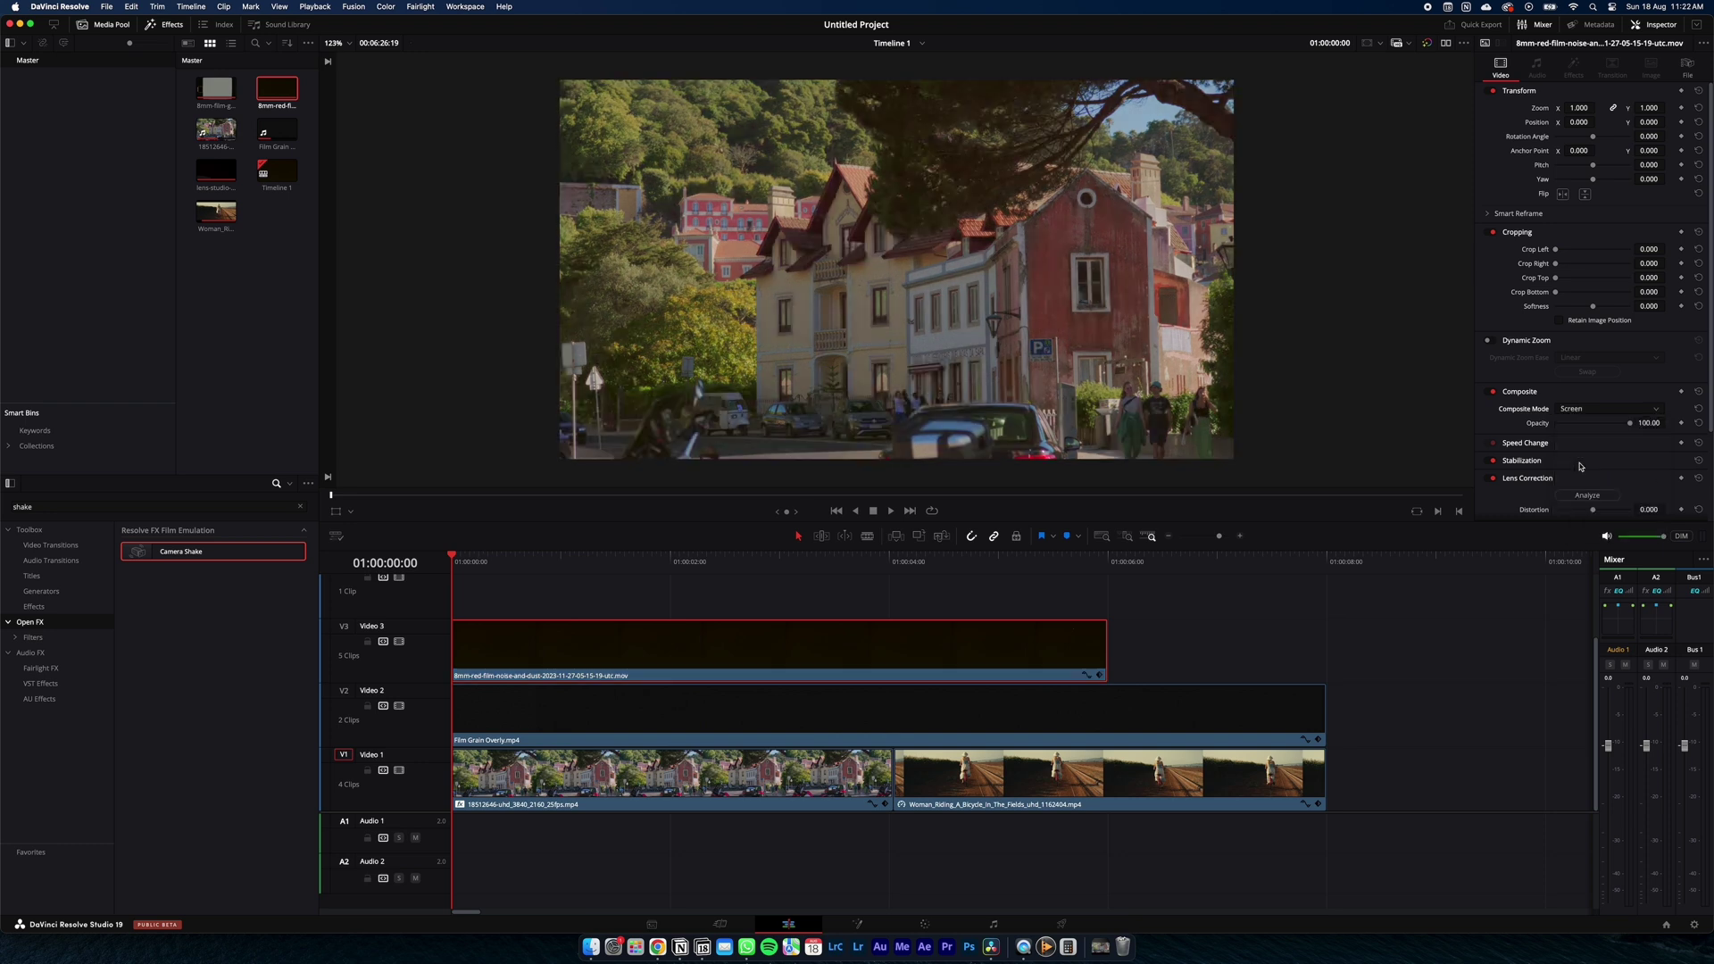
# Compare the picture with Video 3 disabled and enabled, and play the sequence from the start.
pyautogui.click(400, 642)
pyautogui.click(401, 643)
pyautogui.click(400, 643)
pyautogui.press('Down')
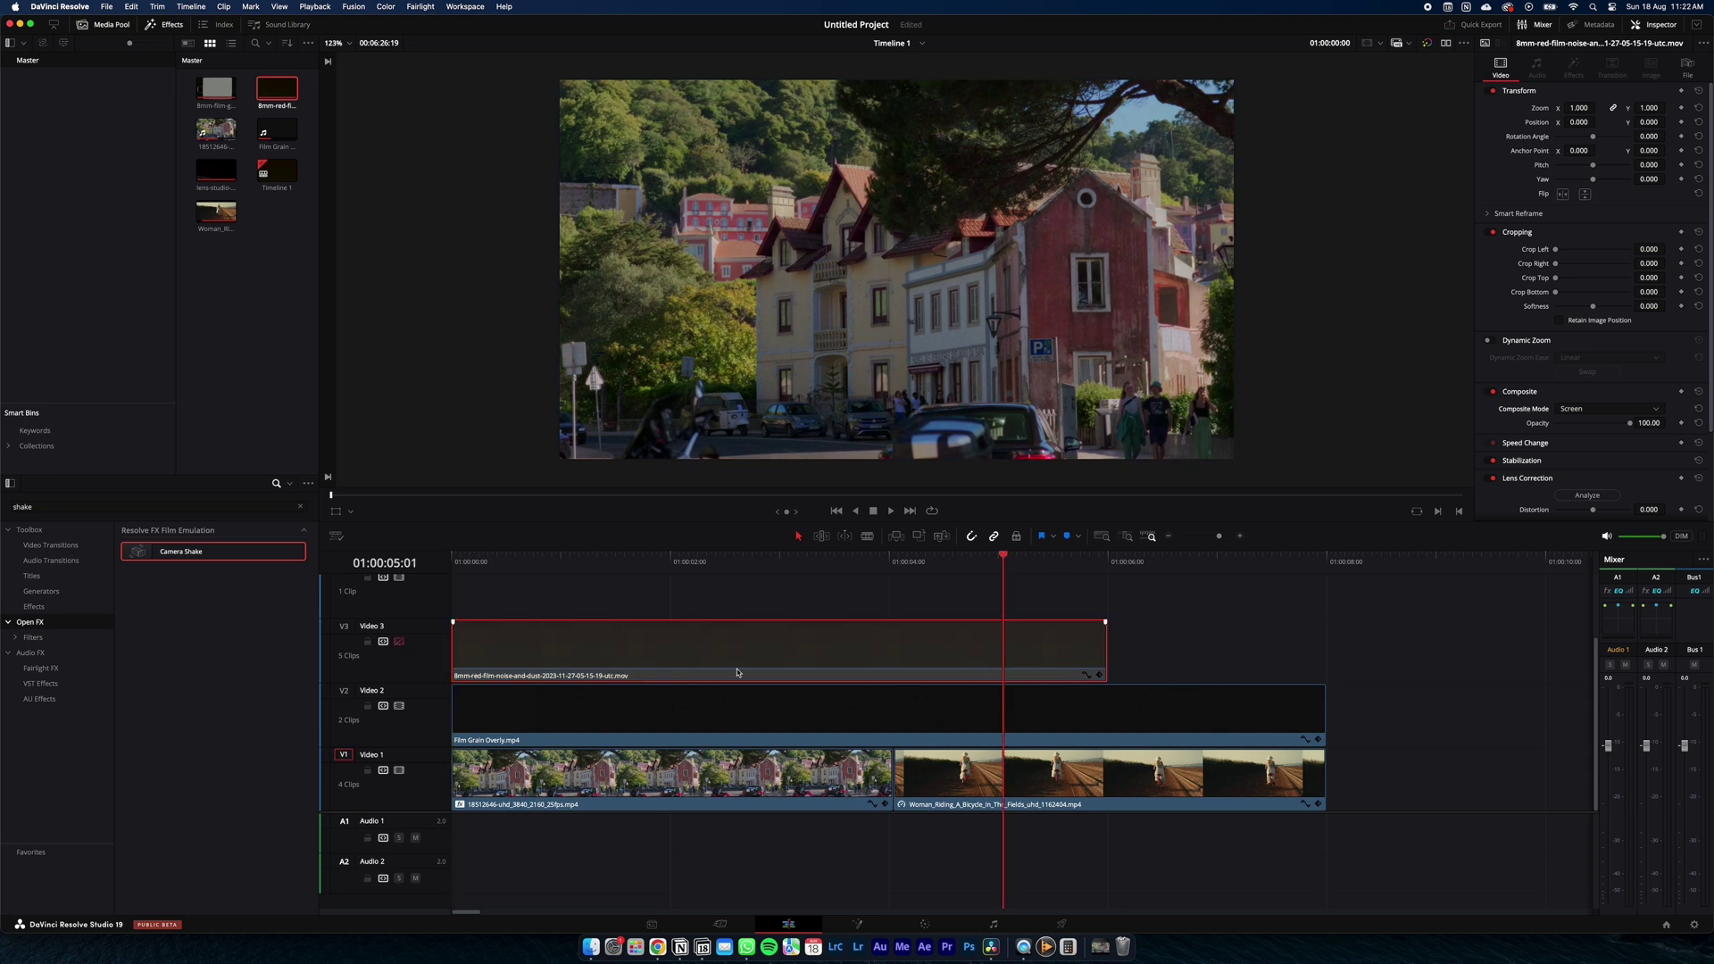
pyautogui.click(400, 642)
pyautogui.click(400, 643)
pyautogui.press('Home')
pyautogui.click(400, 643)
pyautogui.press('space')
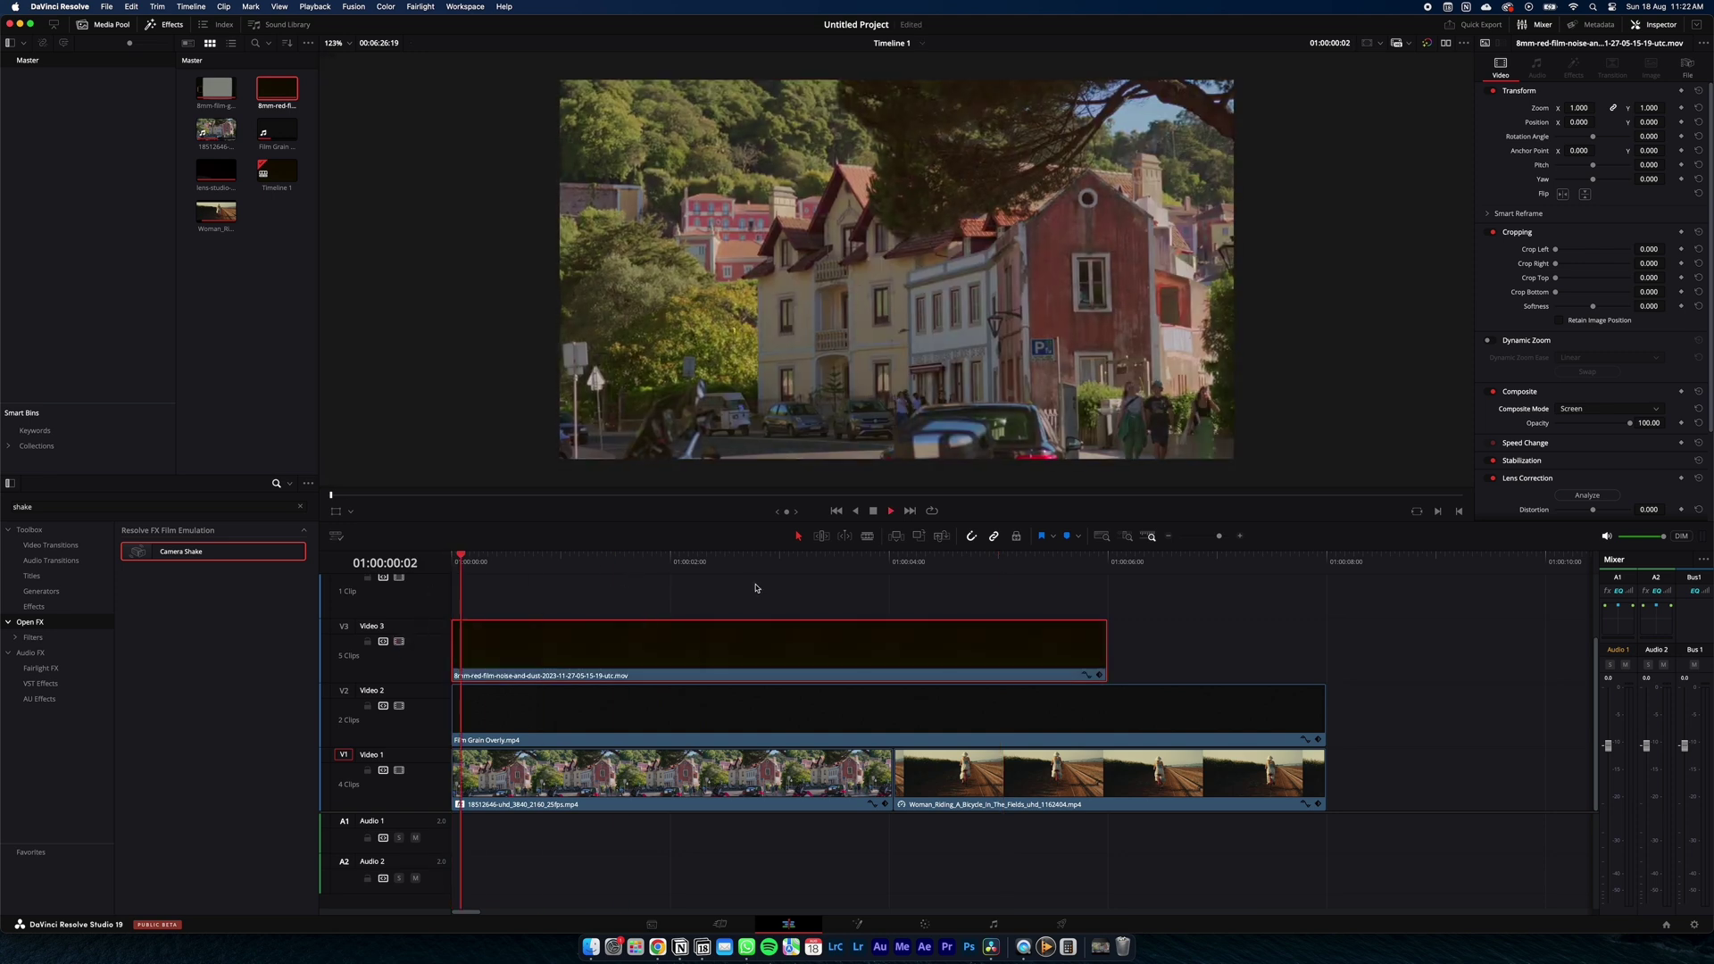
# Duplicate the red film noise clip on Video 3 so the copy ends level with the Video 1 footage.
pyautogui.moveTo(898, 644); pyautogui.dragTo(1115, 647)
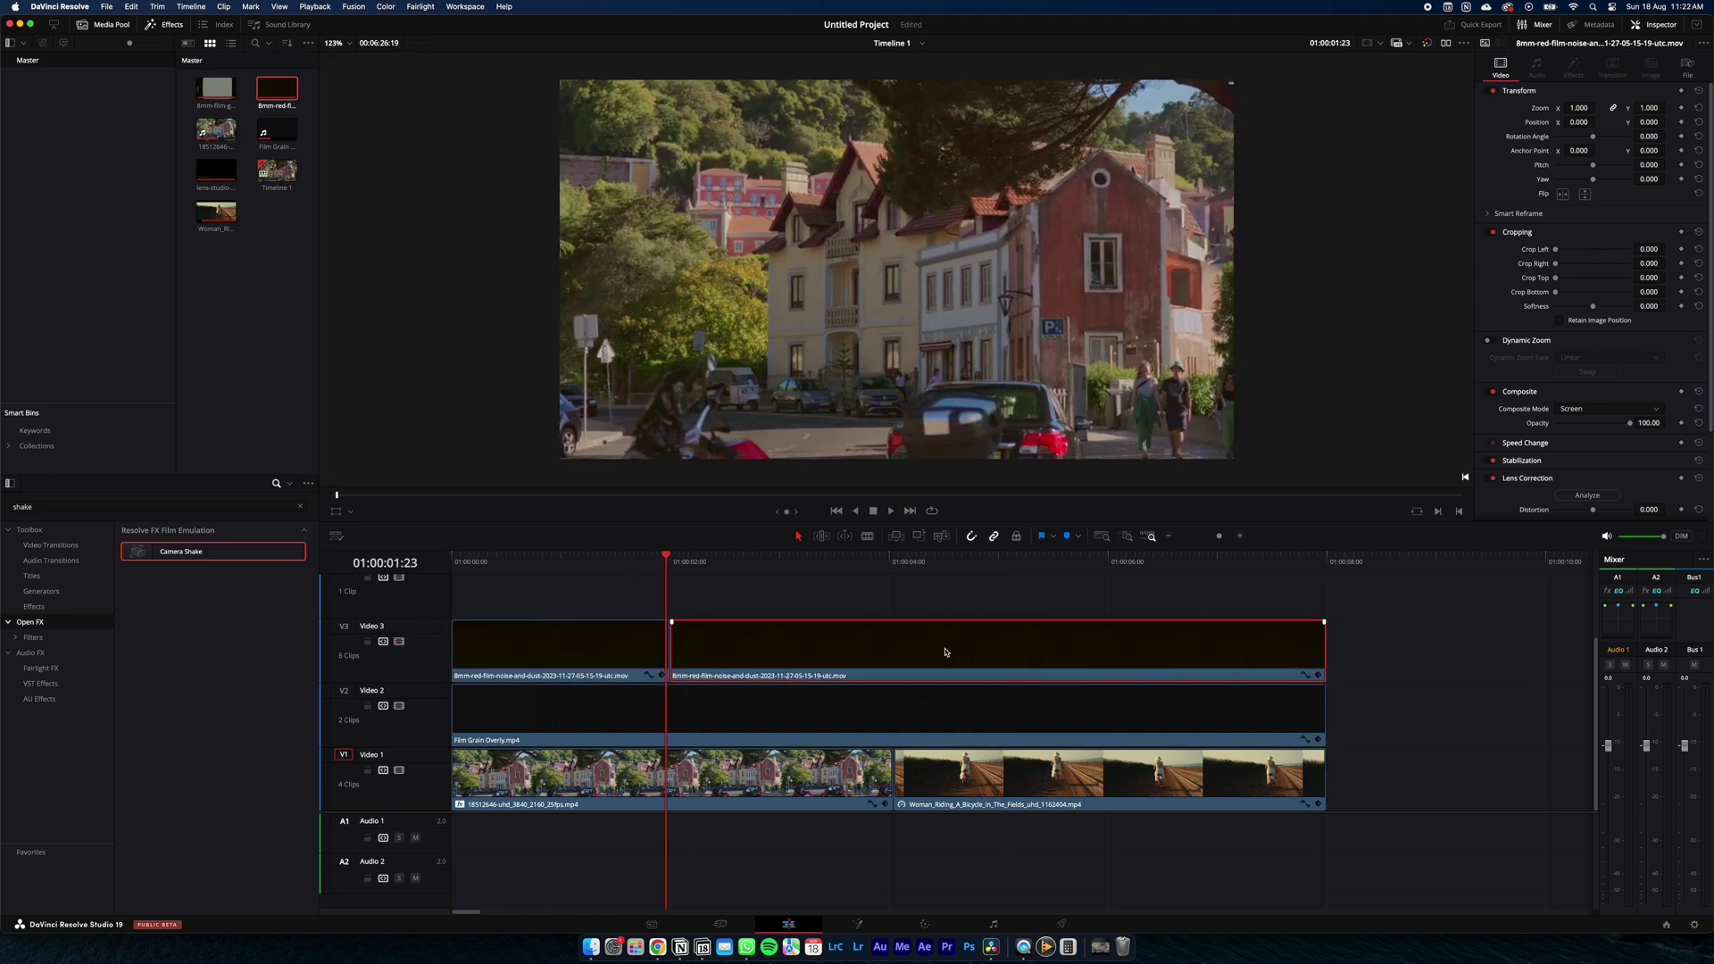
pyautogui.click(249, 335)
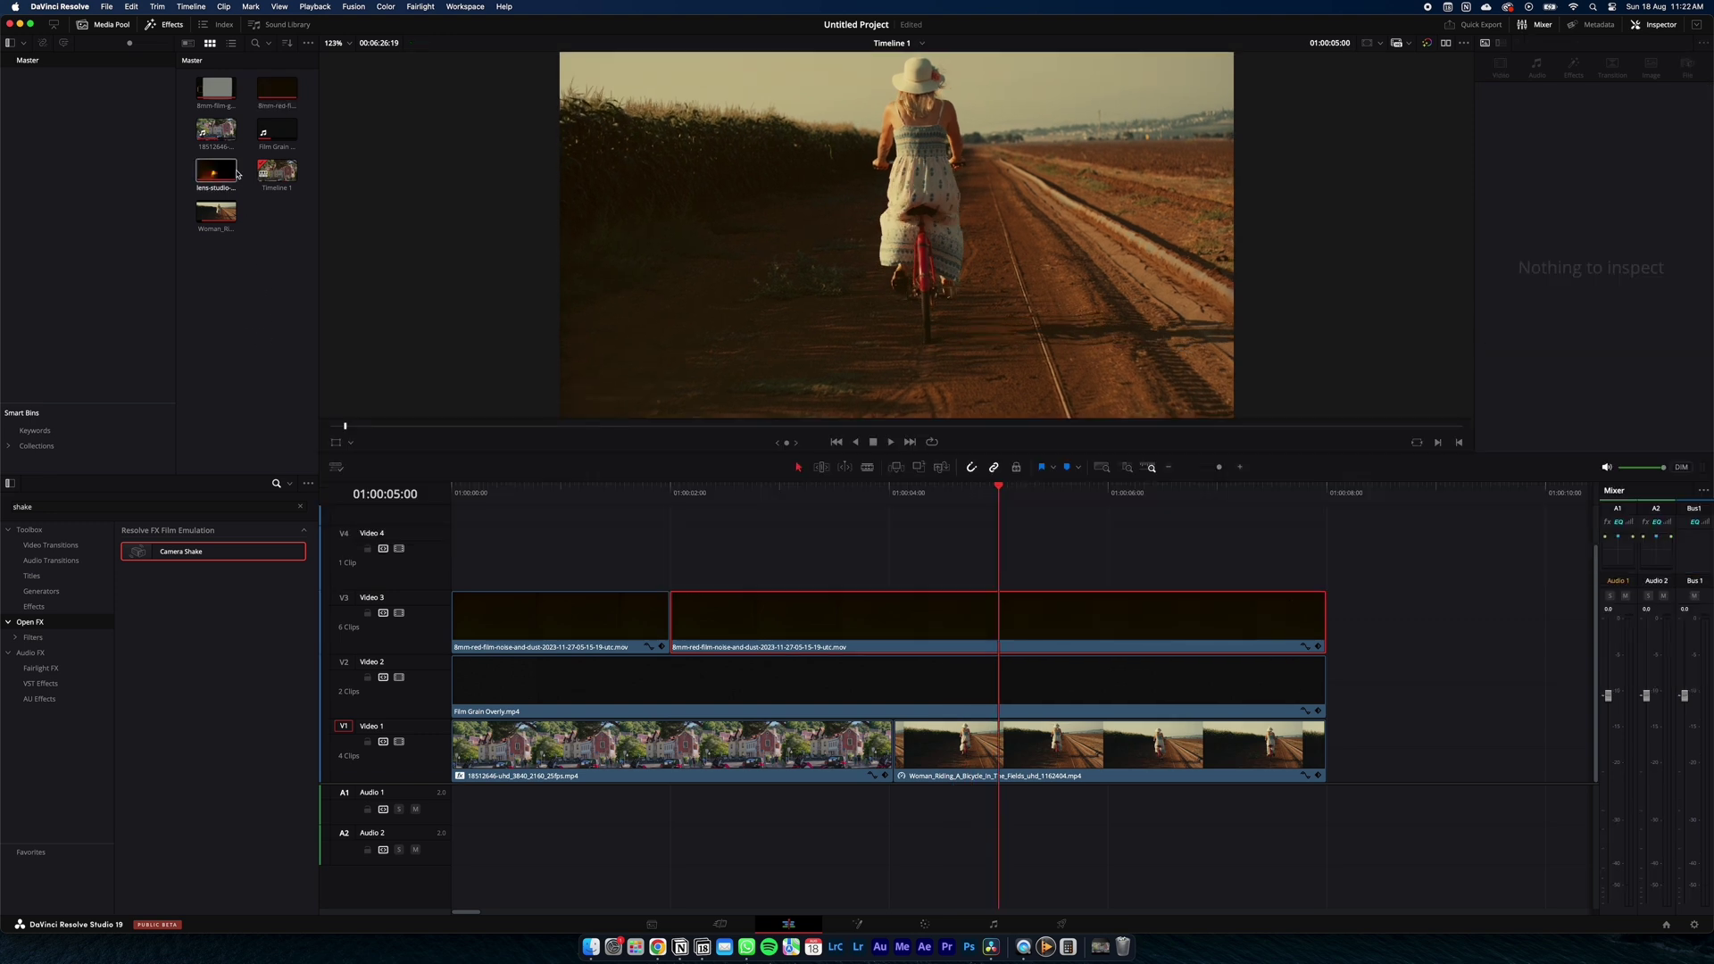
# Overlay the 8mm film grain element clip on the track above Video 4, using composite mode Hardlight.
pyautogui.moveTo(216, 87); pyautogui.dragTo(458, 592)
pyautogui.moveTo(453, 494); pyautogui.dragTo(547, 503)
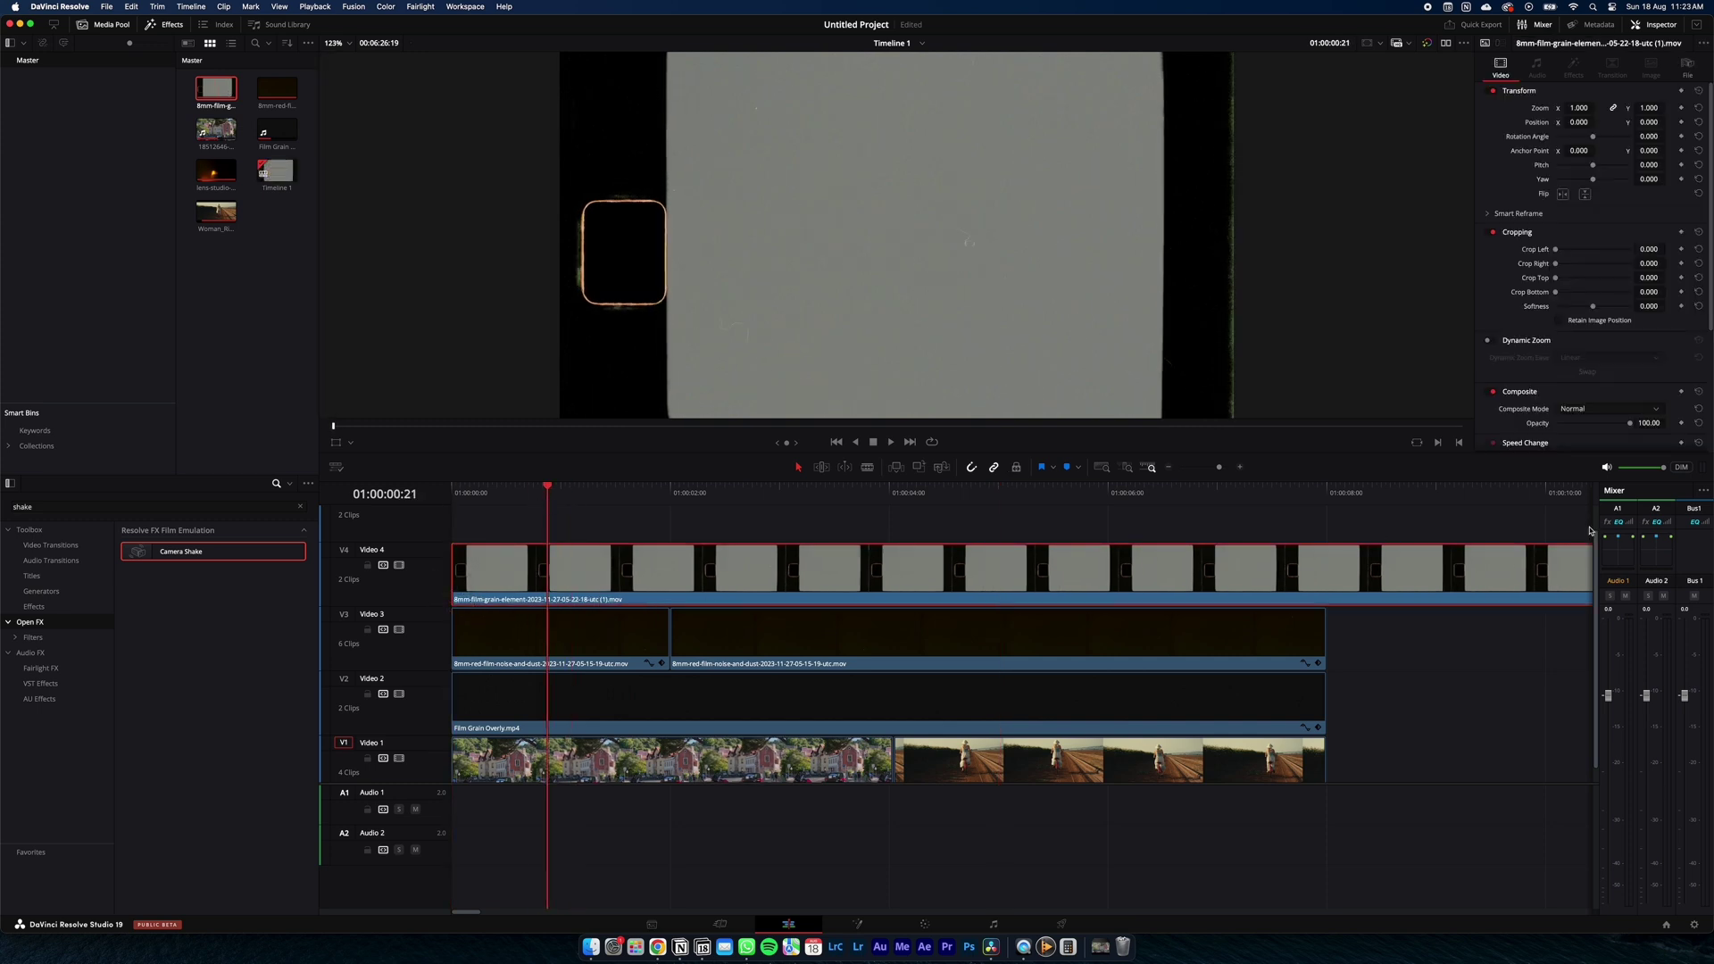
pyautogui.click(1605, 410)
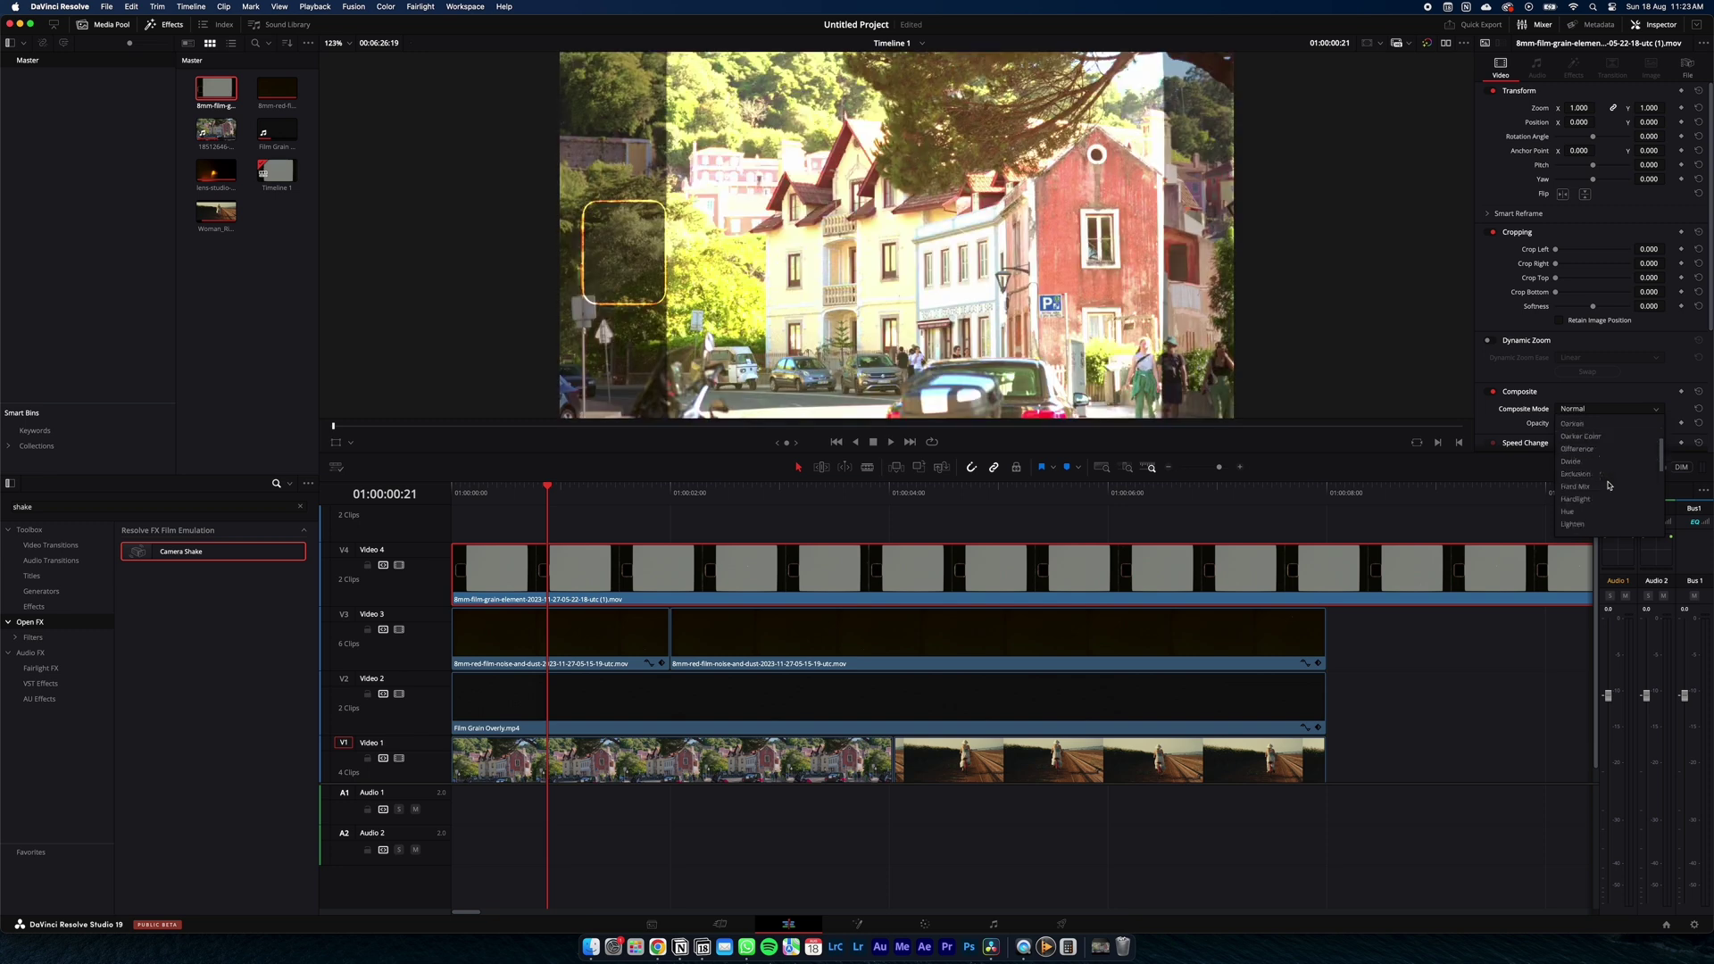
pyautogui.click(1576, 527)
pyautogui.moveTo(658, 571); pyautogui.dragTo(658, 528)
pyautogui.press('space')
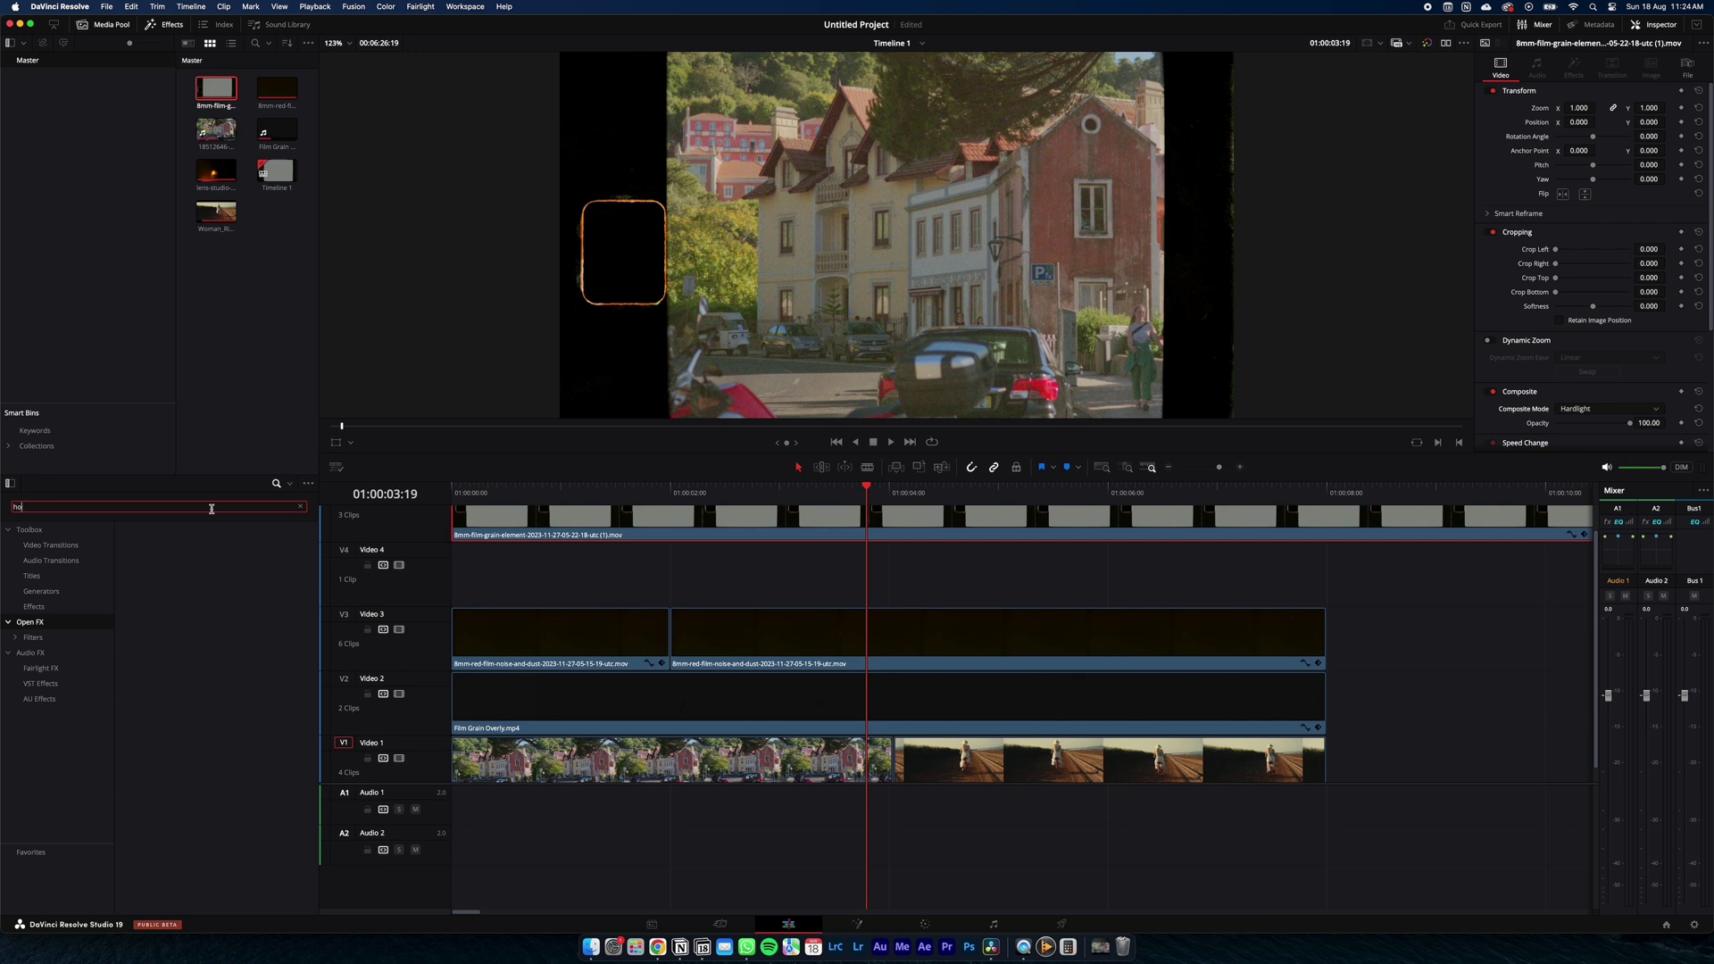
# Find the Halation effect, apply it to the street clip on Video 1, and show its settings.
pyautogui.press('BackSpace')
pyautogui.press('BackSpace')
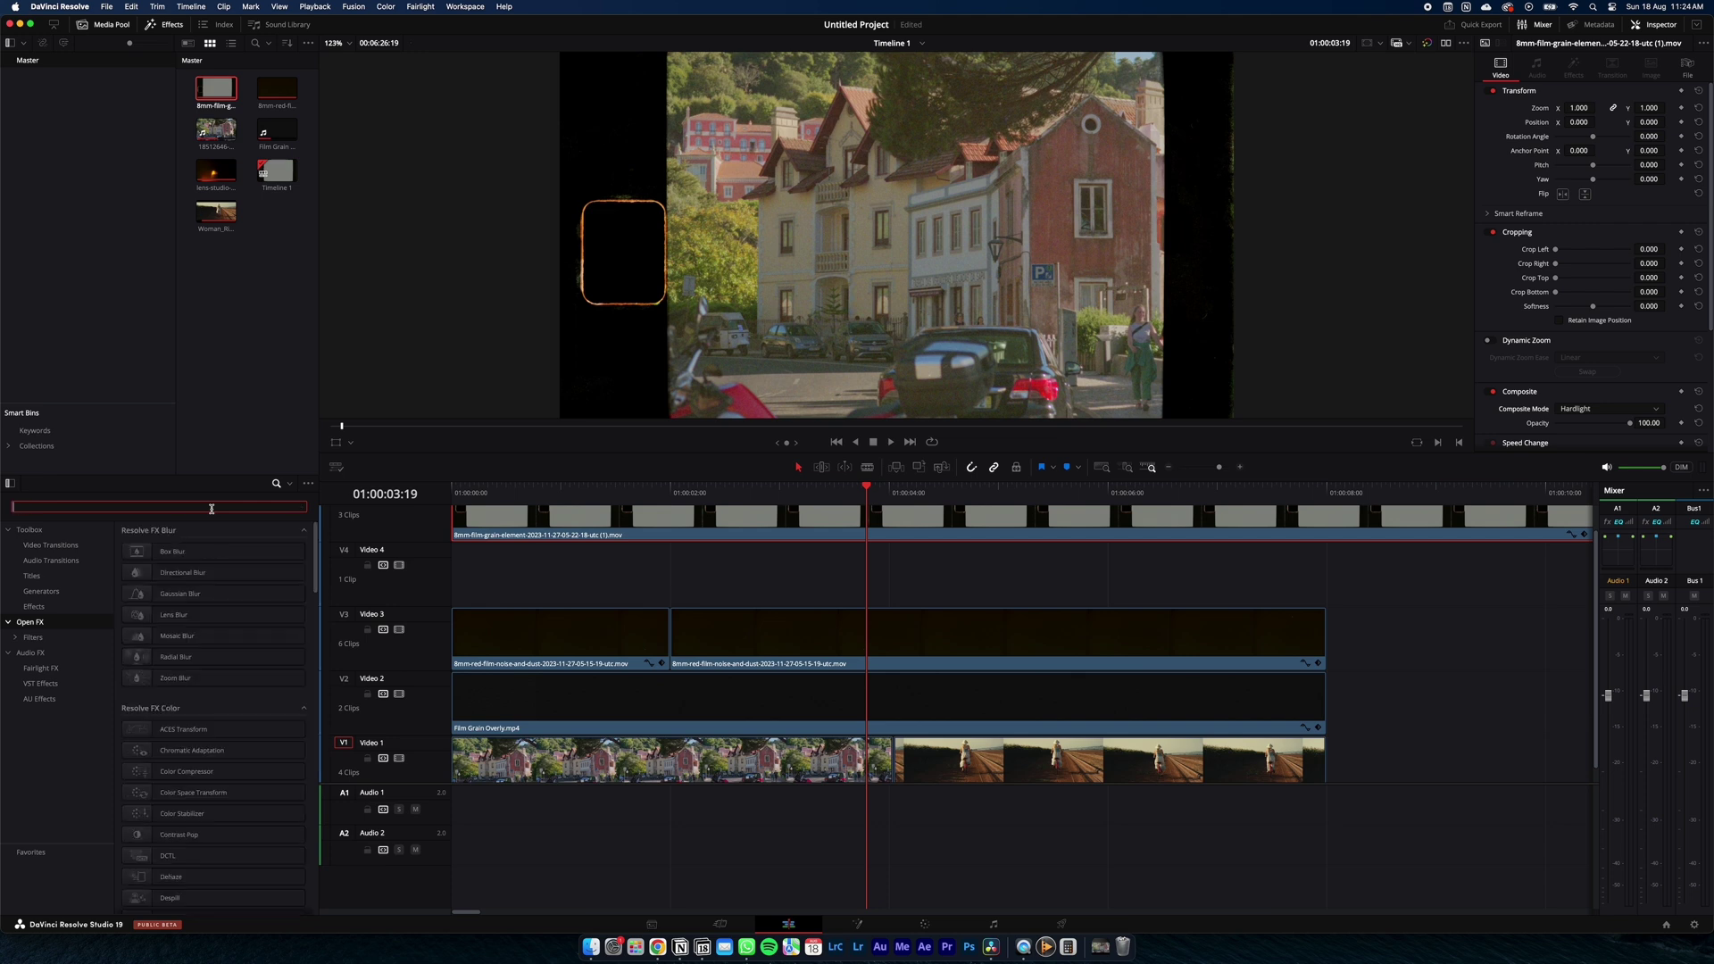
pyautogui.write('hala')
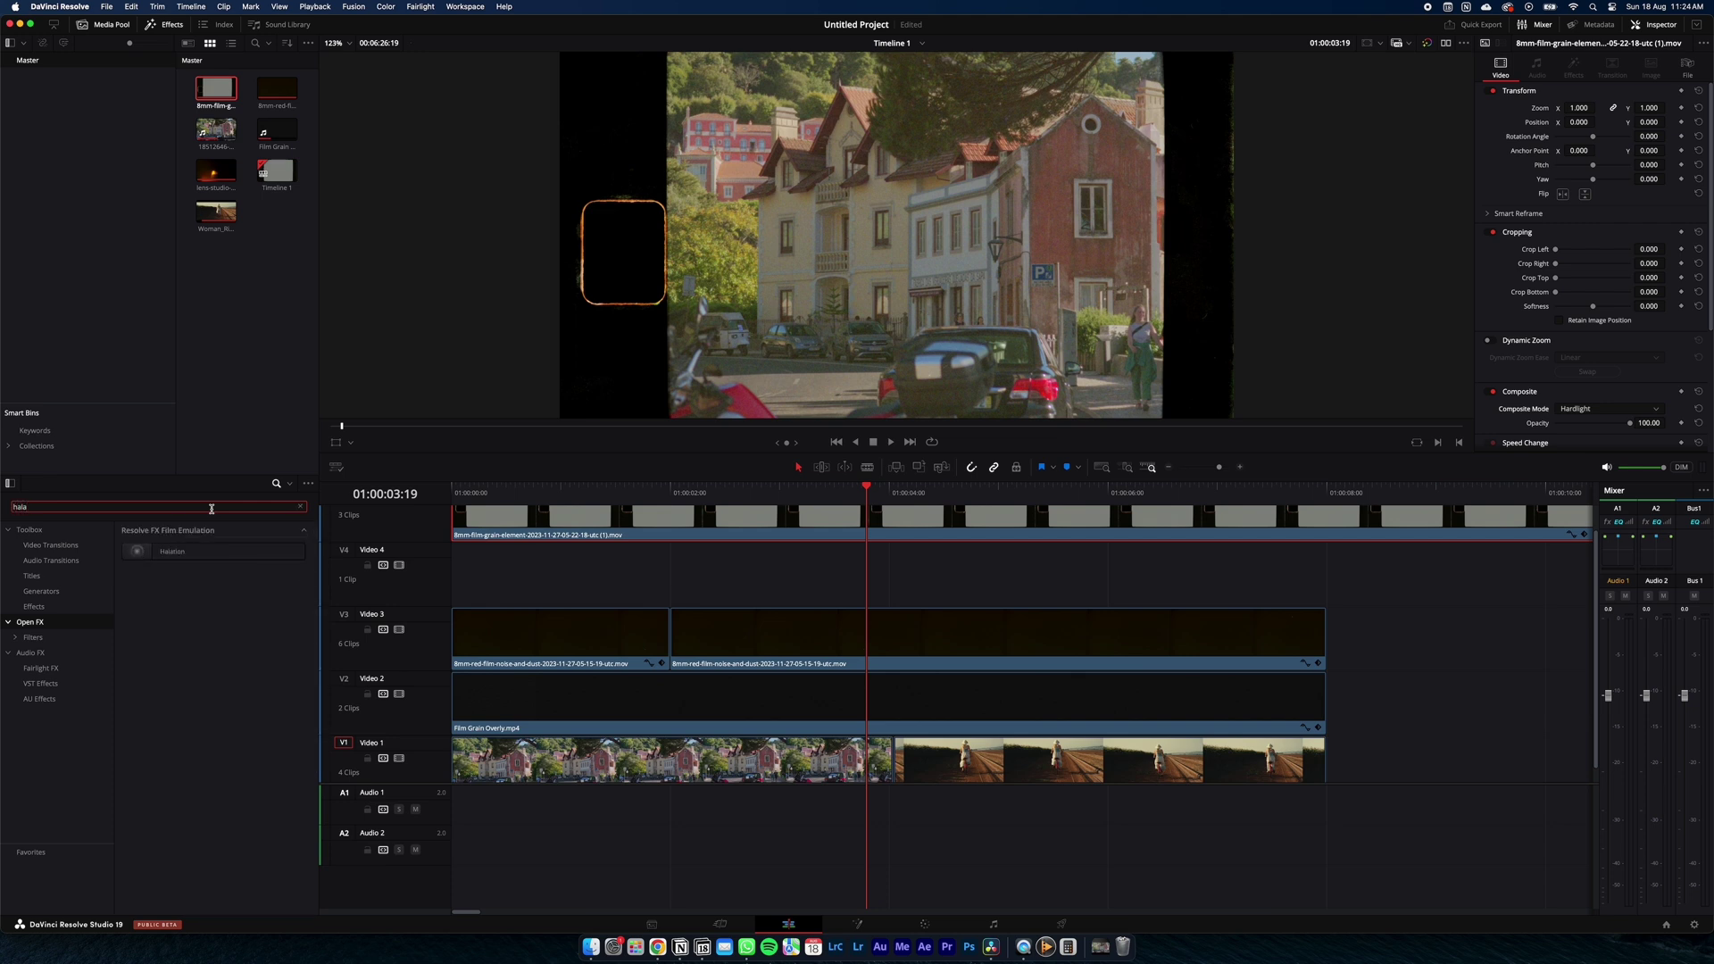
pyautogui.moveTo(178, 551); pyautogui.dragTo(637, 766)
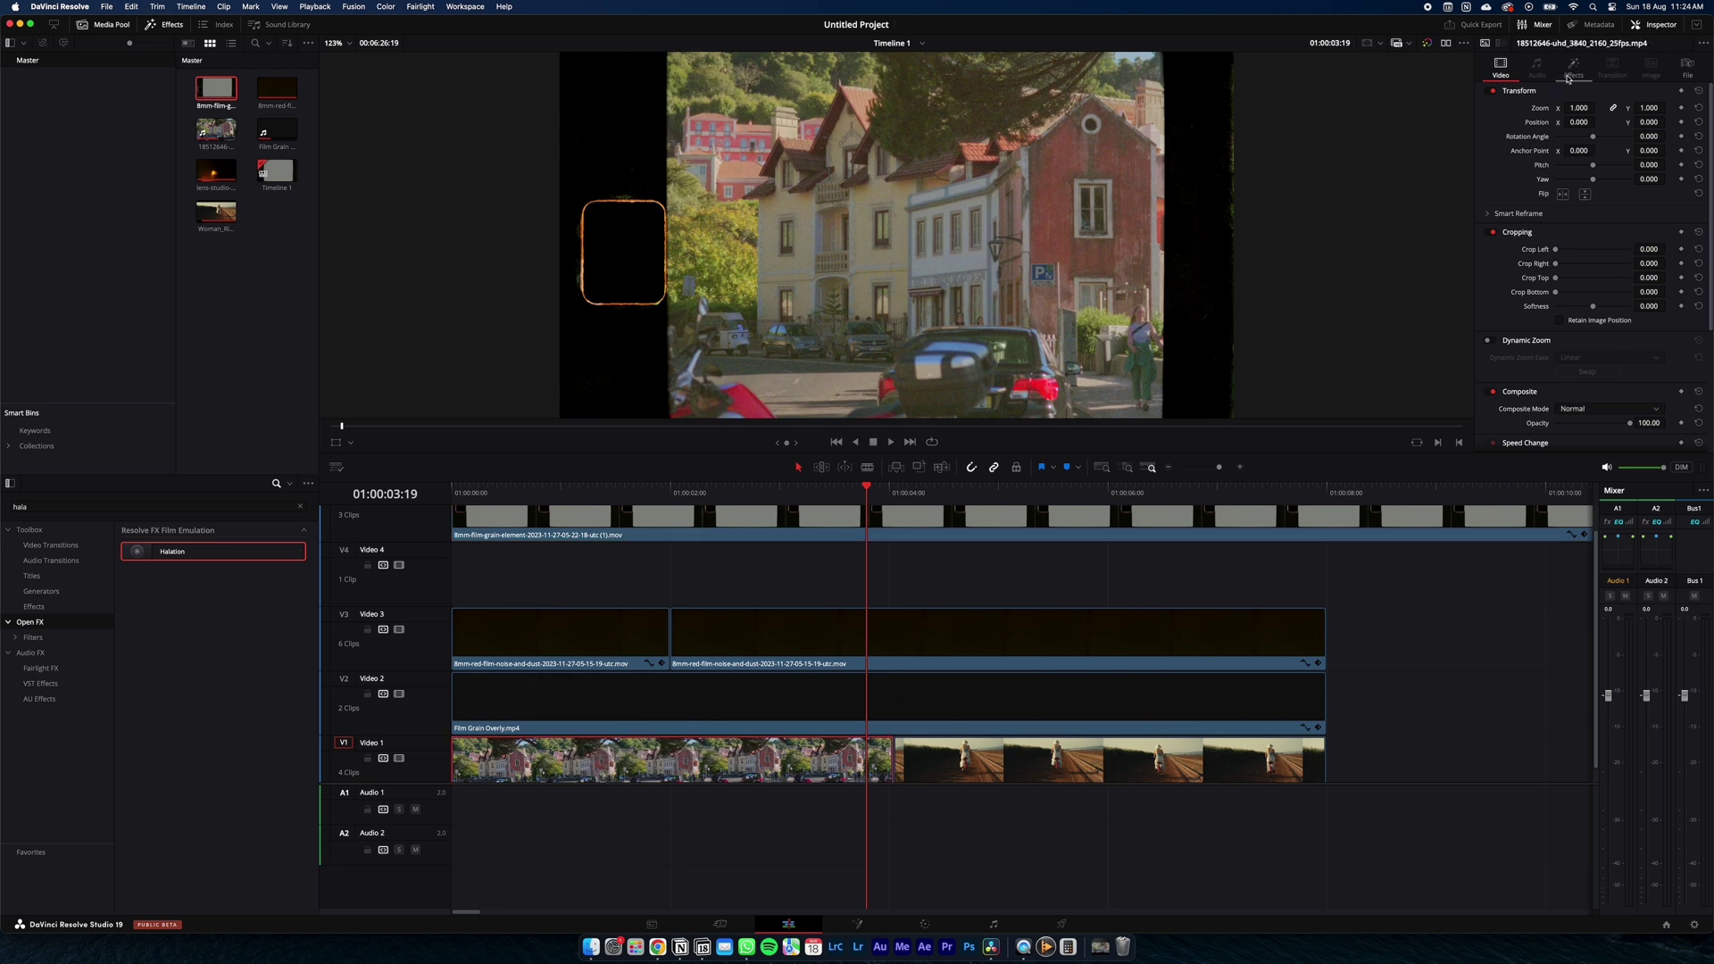
pyautogui.click(1565, 79)
pyautogui.click(1523, 116)
pyautogui.click(1553, 134)
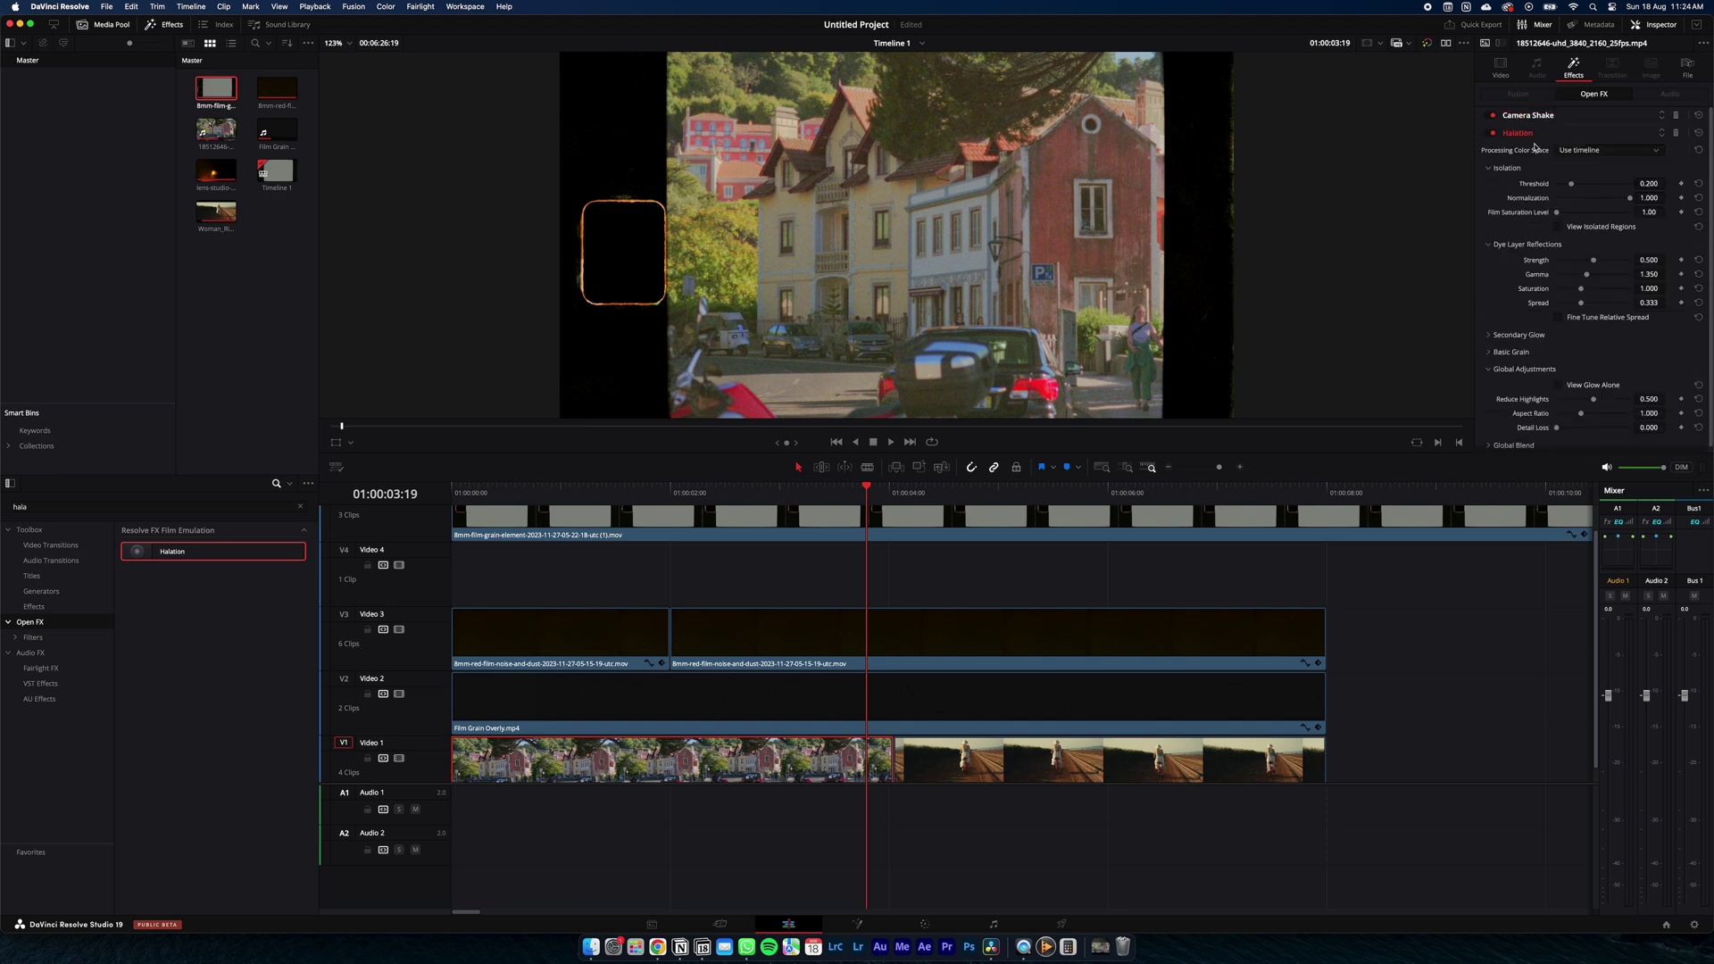
# Lower the street clip's Halation normalization and compare the image with the effect off and on.
pyautogui.moveTo(1629, 201); pyautogui.dragTo(1569, 191)
pyautogui.click(1492, 133)
pyautogui.click(1493, 134)
# Apply Halation to the bicycle clip, with the threshold at about 0.147 and normalization at about 0.674.
pyautogui.click(1107, 526)
pyautogui.click(972, 759)
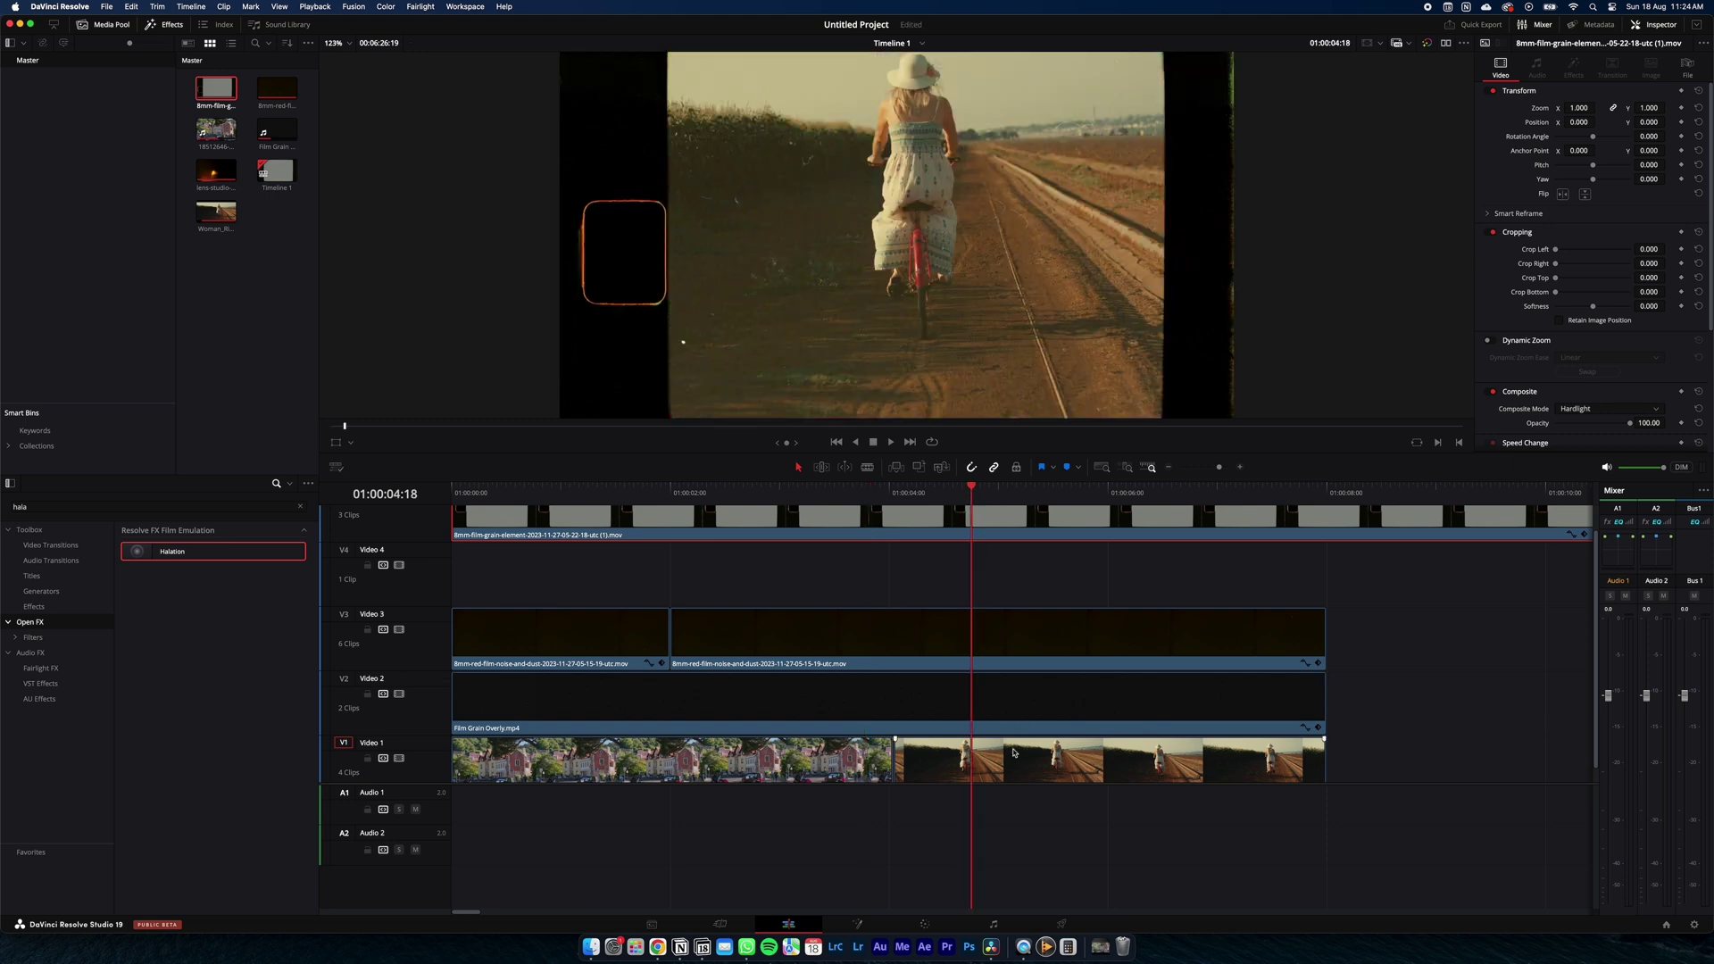
pyautogui.moveTo(169, 553); pyautogui.dragTo(1027, 764)
pyautogui.moveTo(1572, 170); pyautogui.dragTo(1606, 189)
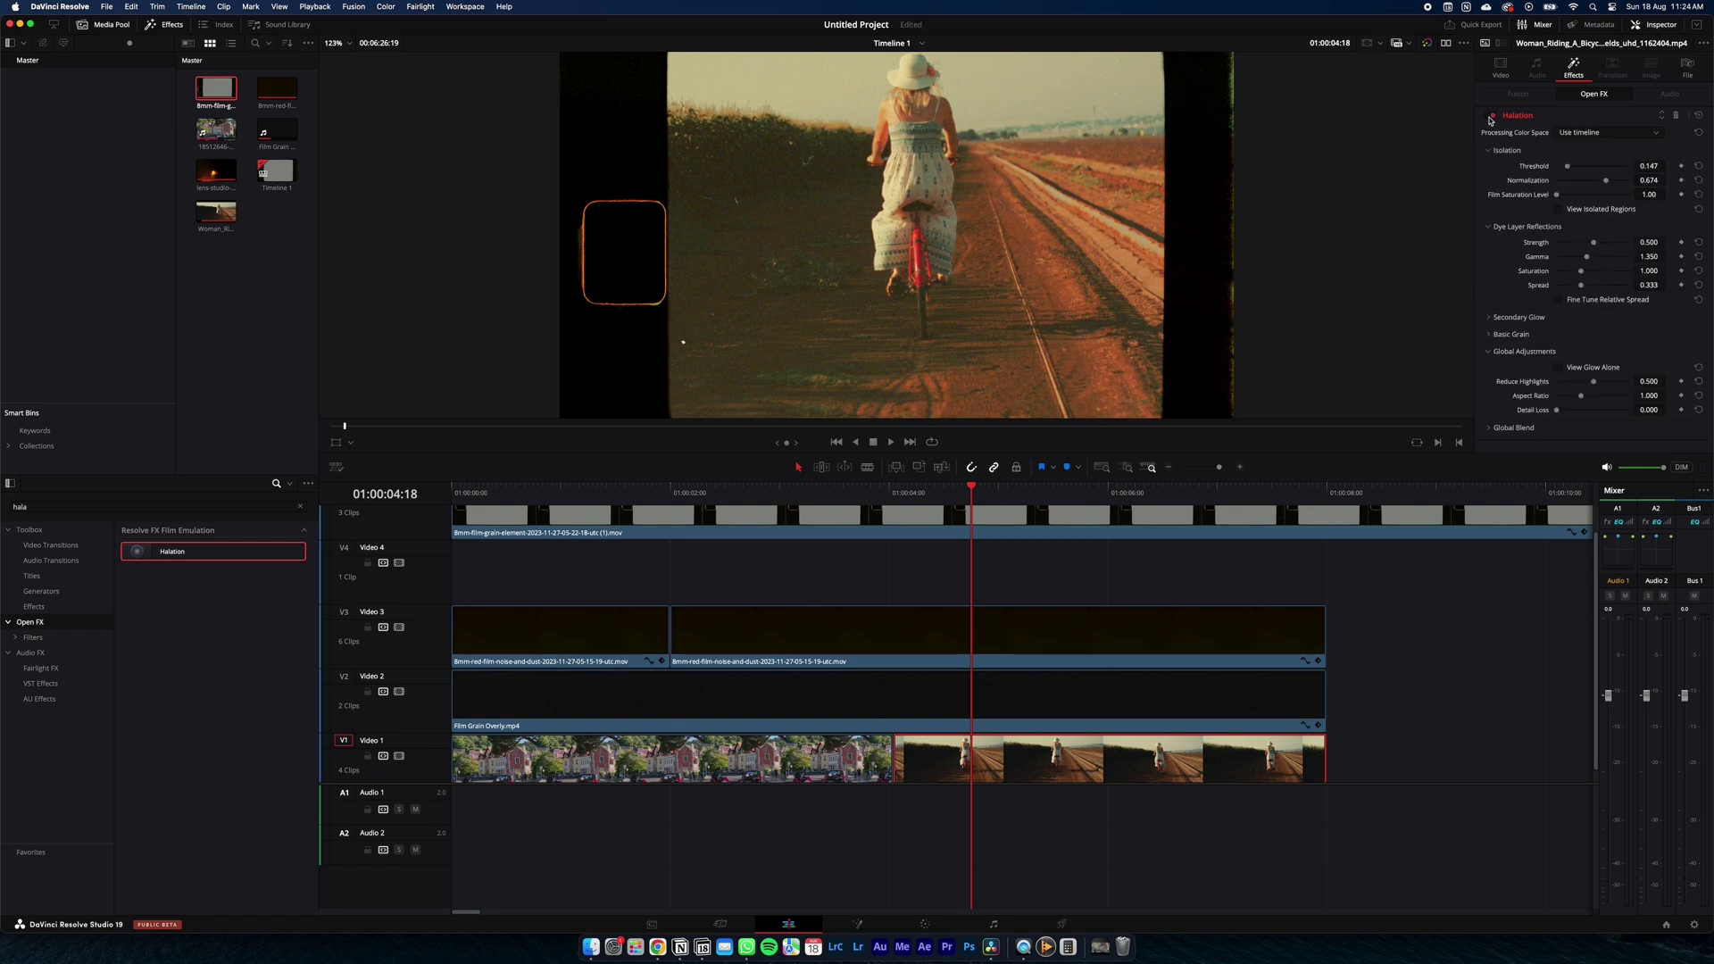
# Return to the street clip, search the effects for blur, and apply Gaussian Blur to that clip.
pyautogui.press('Up')
pyautogui.press('Up')
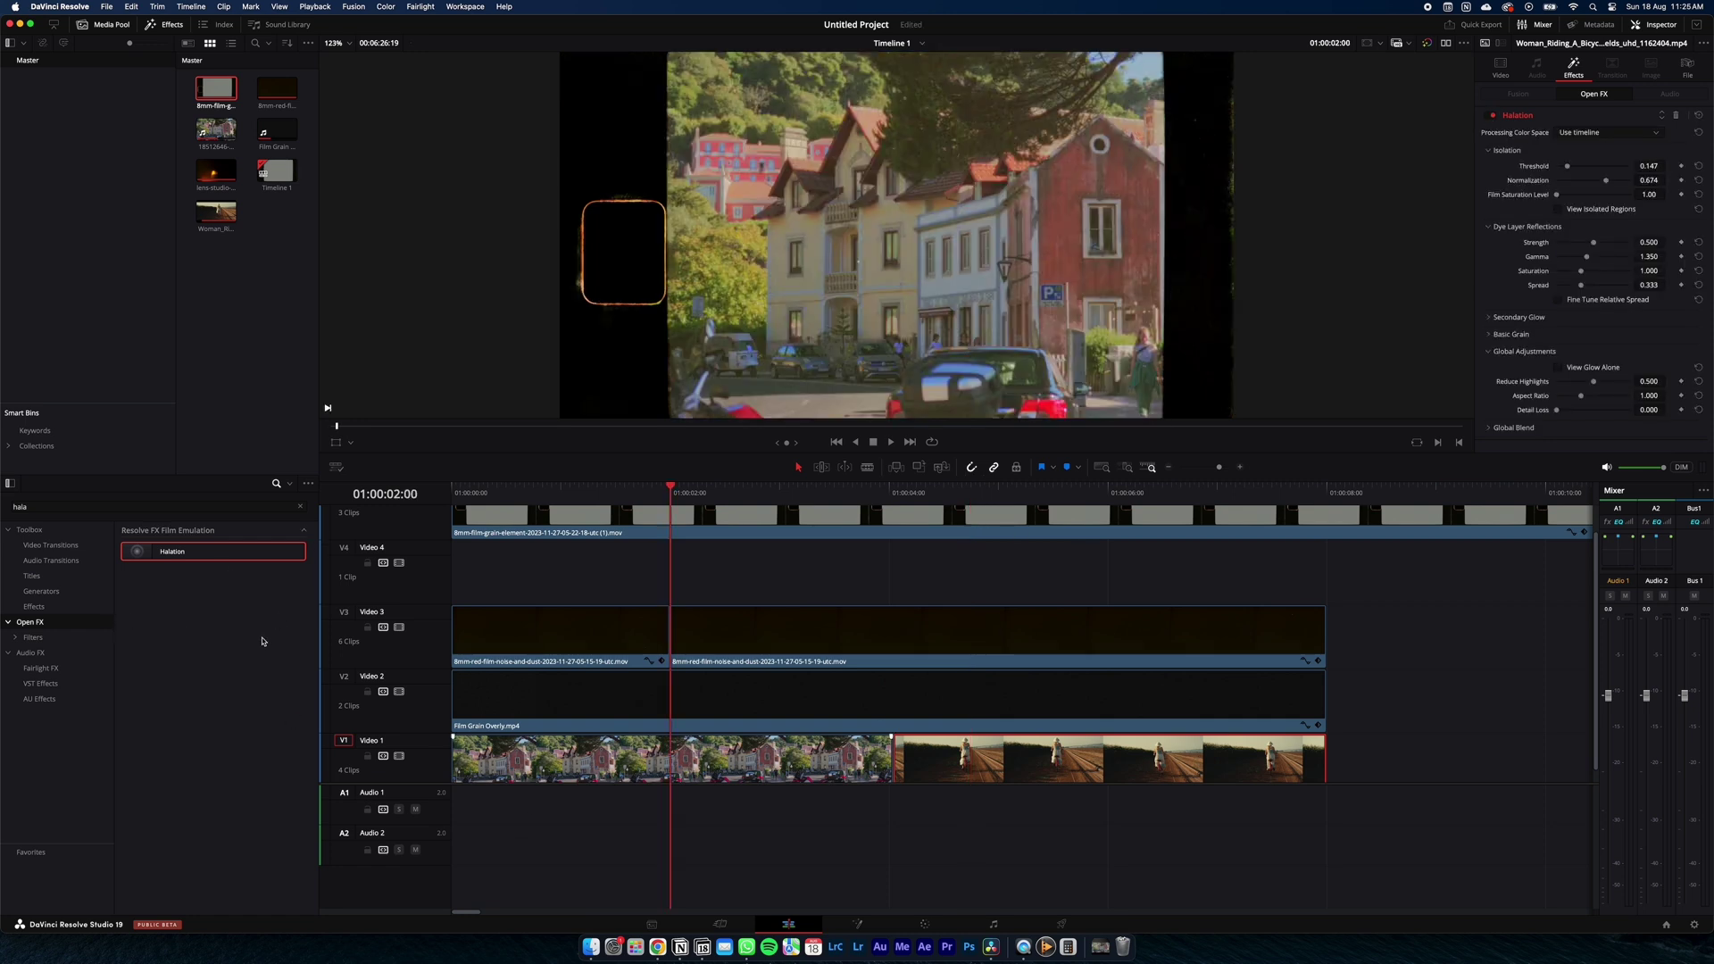
pyautogui.click(300, 507)
pyautogui.write('blur')
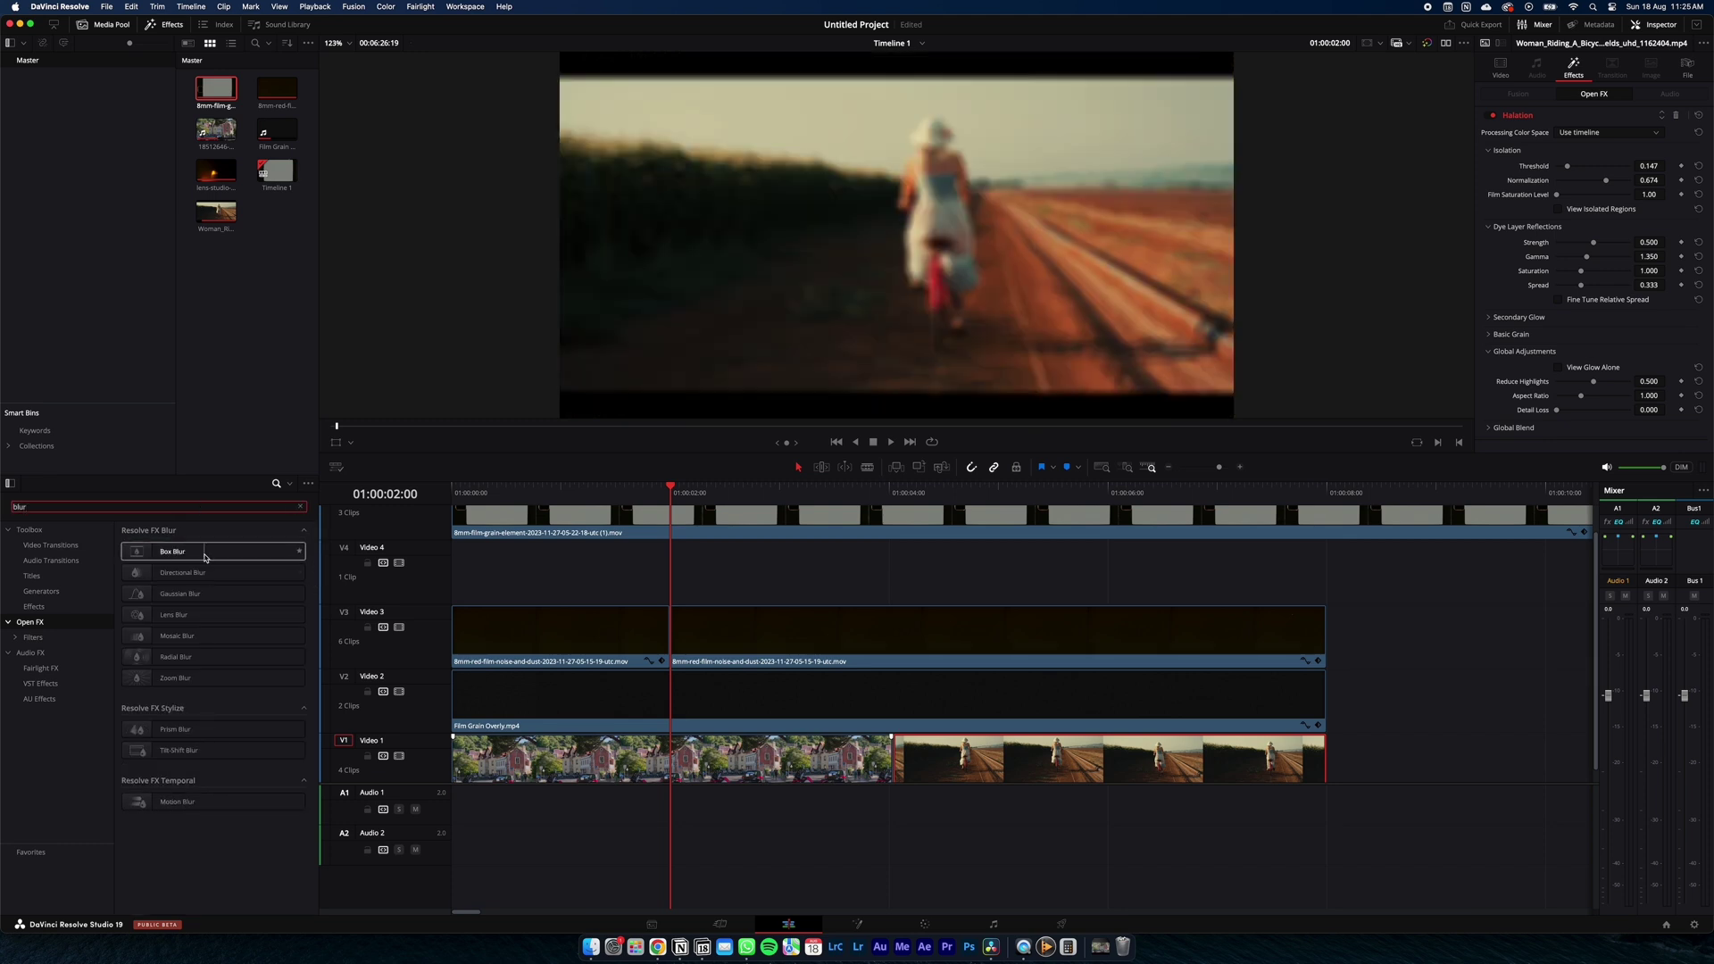
pyautogui.moveTo(178, 593); pyautogui.dragTo(589, 768)
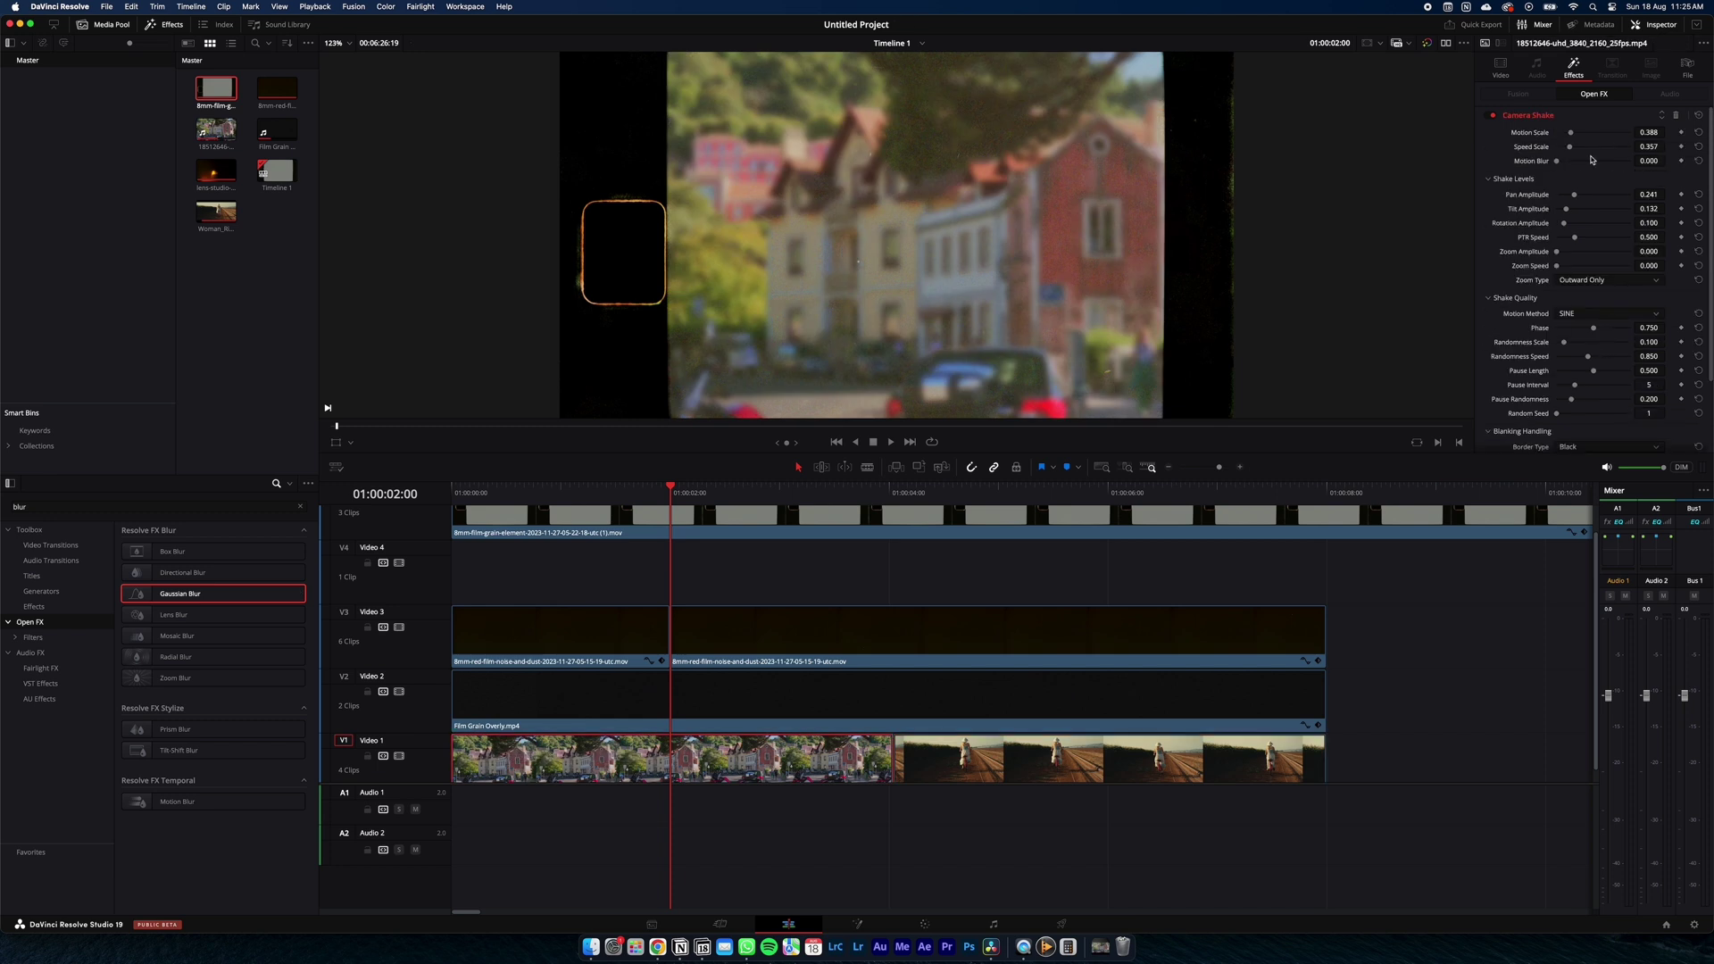
# Set the street clip's Gaussian Blur to a global blend of about 0.225 and both strengths to about 0.318.
pyautogui.click(1527, 116)
pyautogui.click(1527, 150)
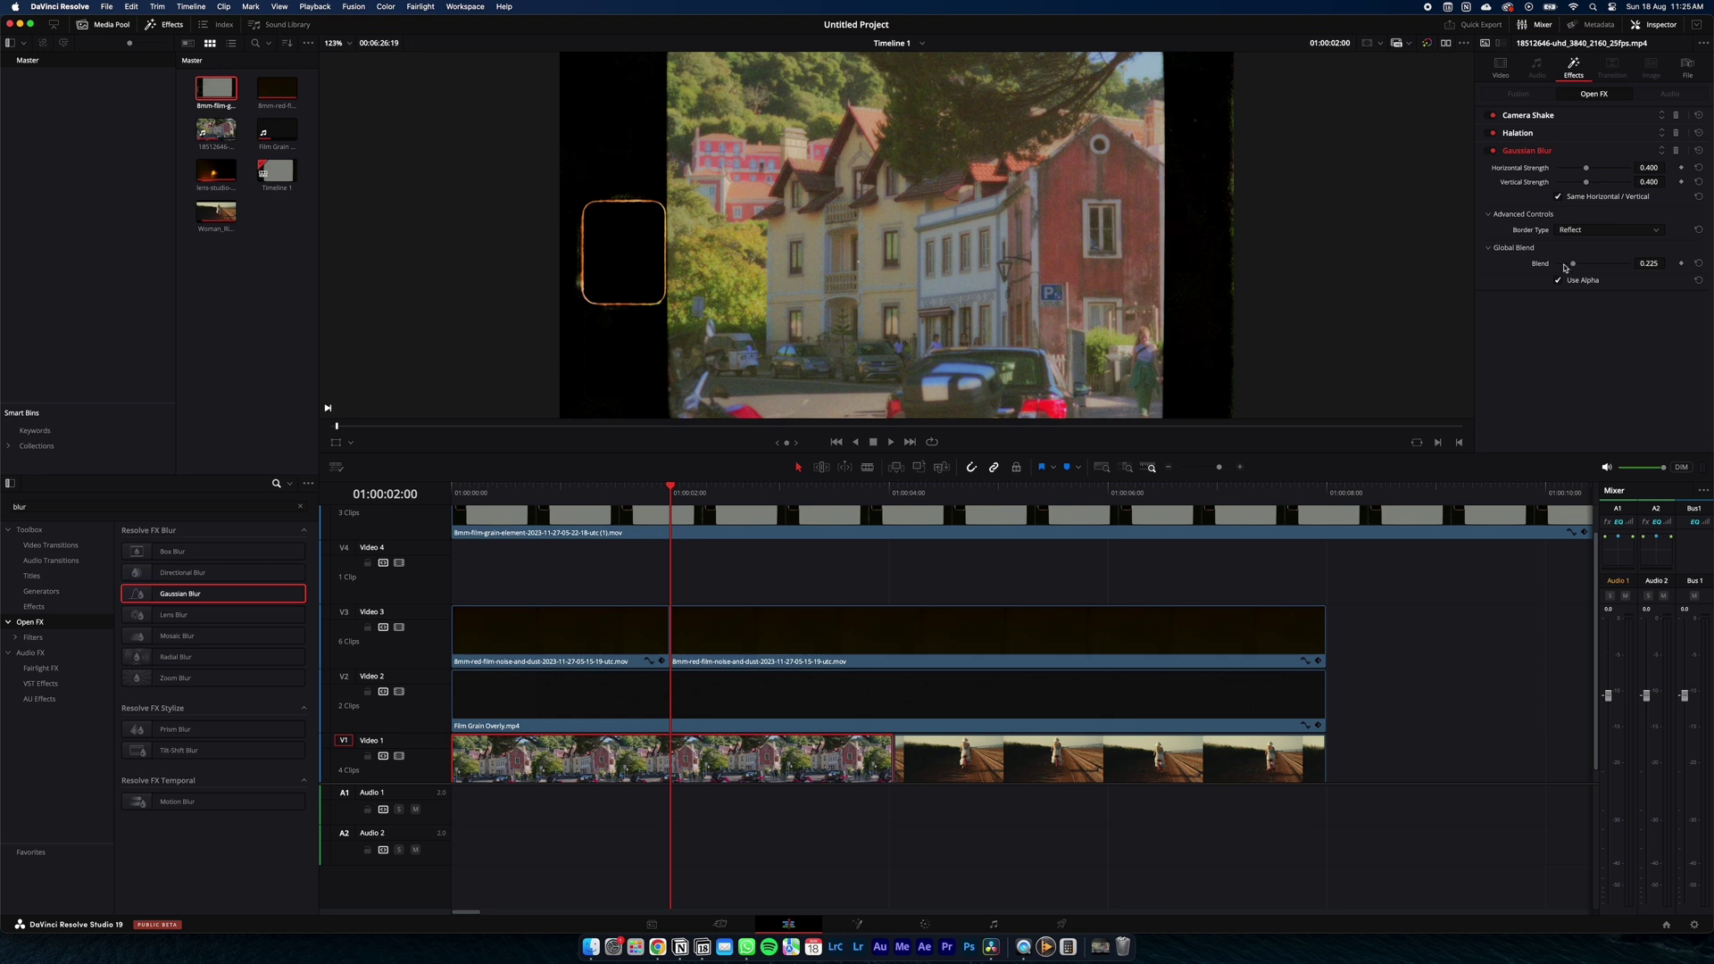
pyautogui.moveTo(1567, 267); pyautogui.dragTo(1573, 269)
pyautogui.moveTo(1588, 185); pyautogui.dragTo(1580, 186)
# Apply Gaussian Blur to the bicycle clip on Video 1 and select that clip.
pyautogui.scroll(-1, 1232, 844)
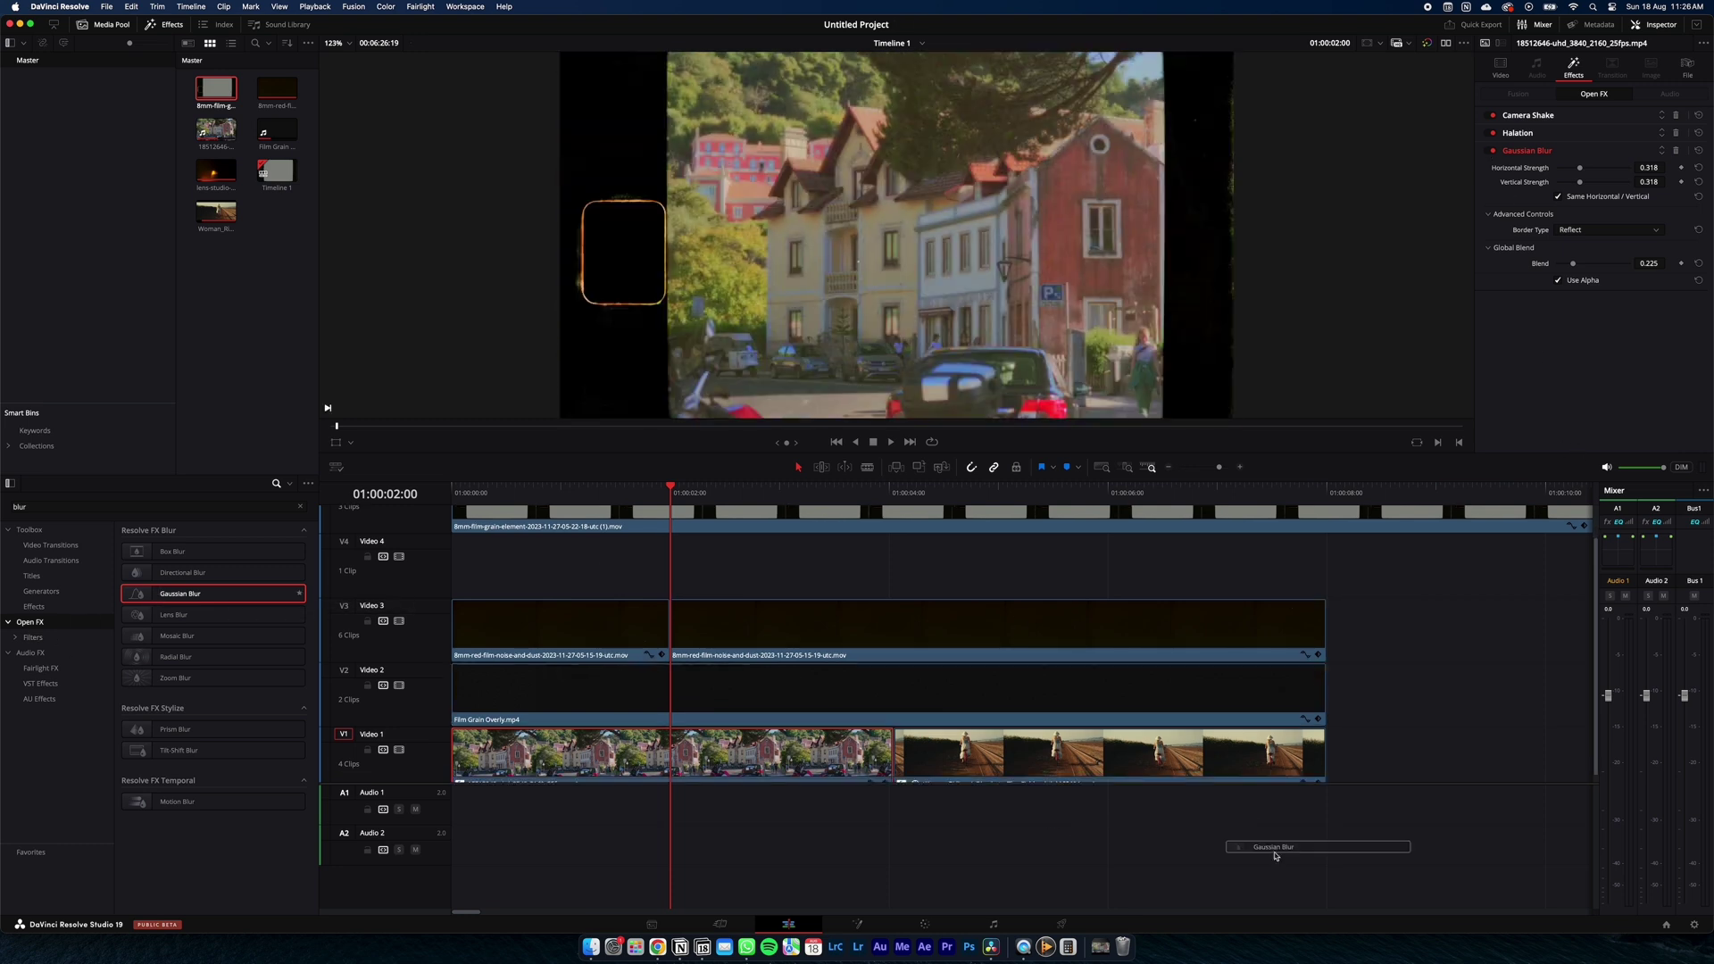
pyautogui.click(1062, 773)
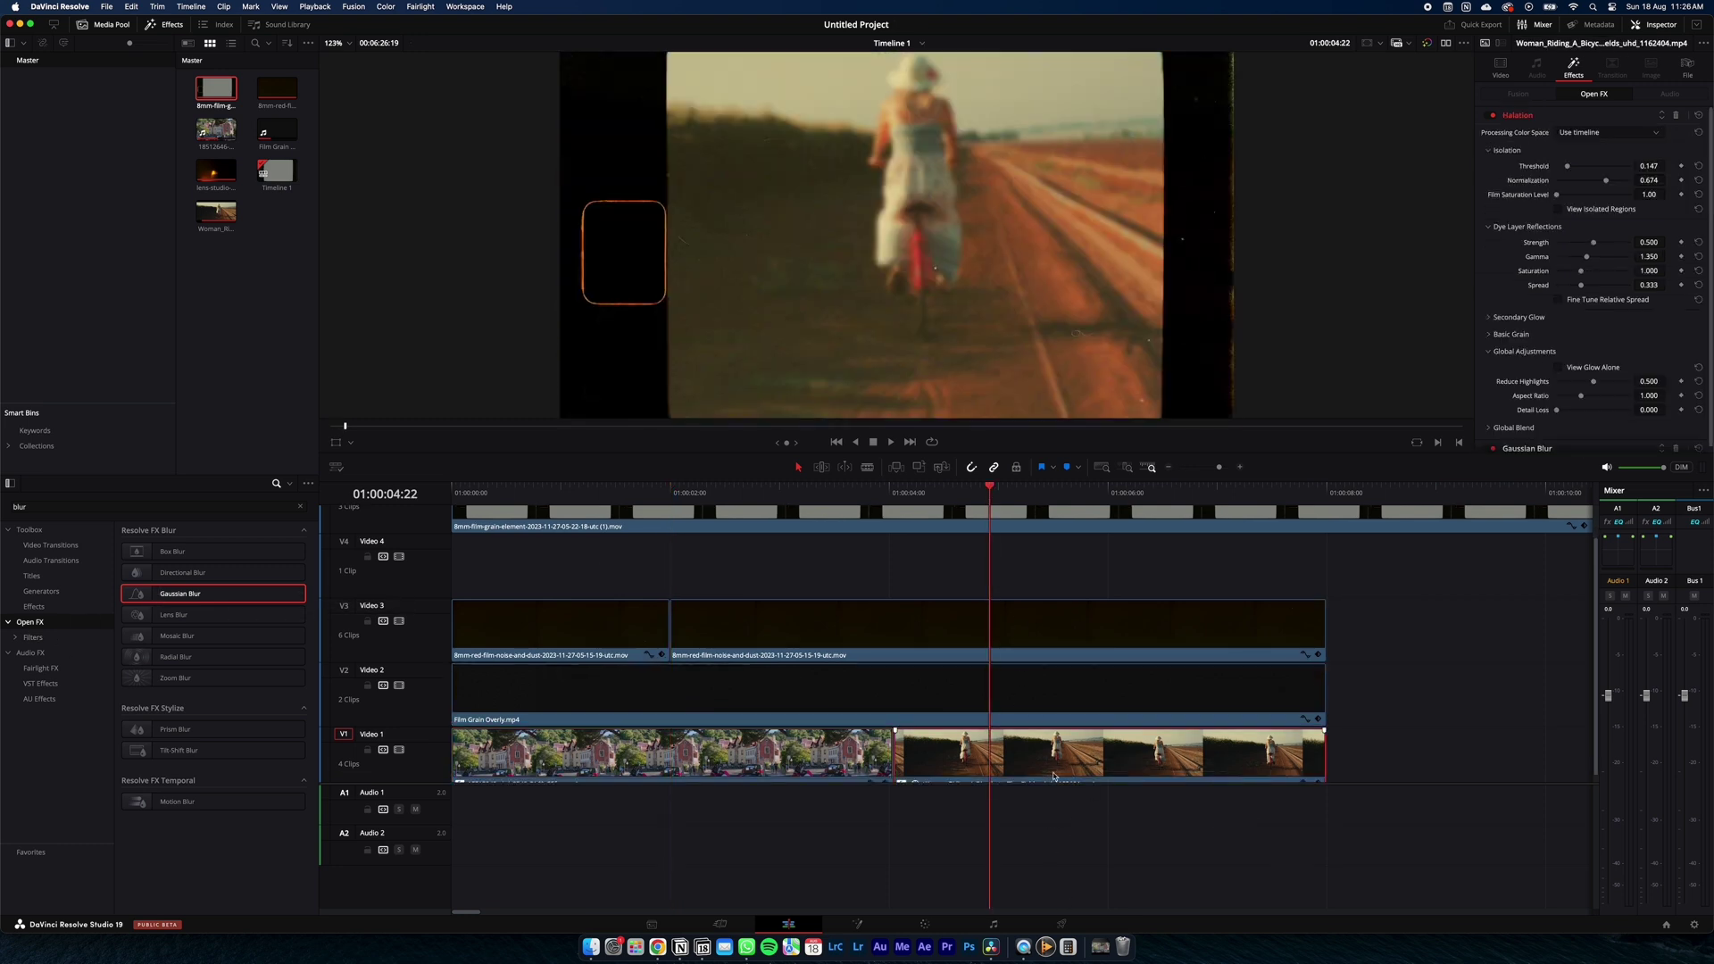
# Set the bicycle clip's Gaussian Blur to about 0.241 for both strengths and a global blend of about 0.356.
pyautogui.click(1517, 115)
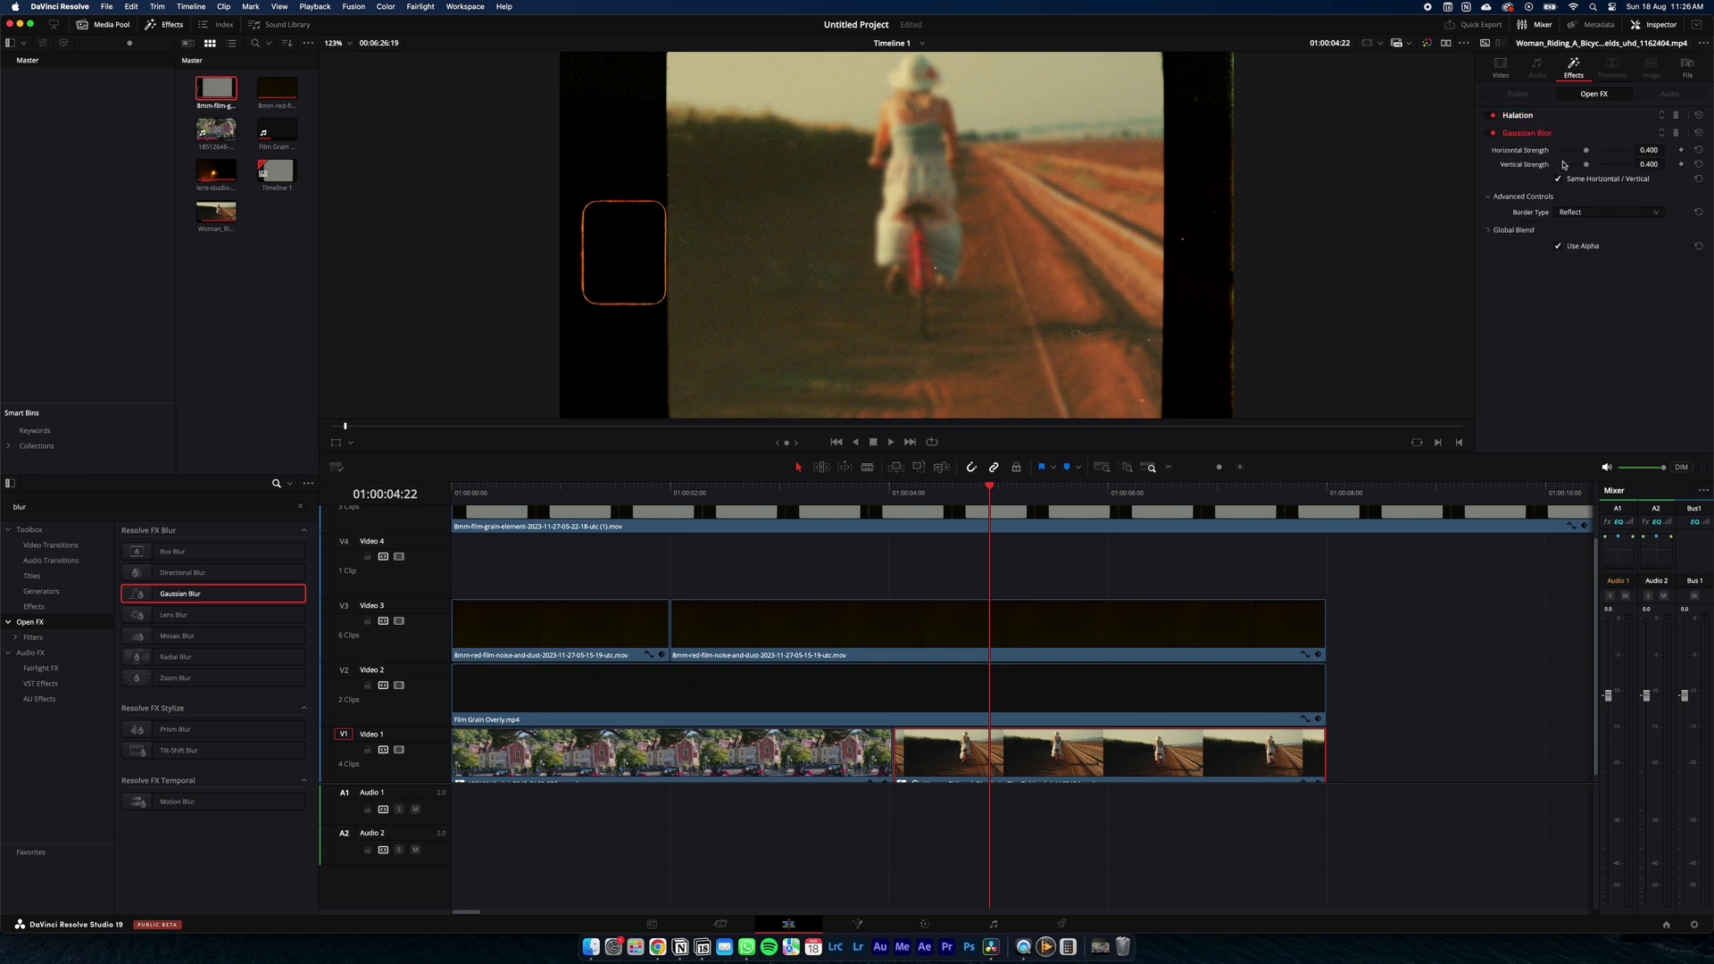
pyautogui.moveTo(1585, 167); pyautogui.dragTo(1576, 170)
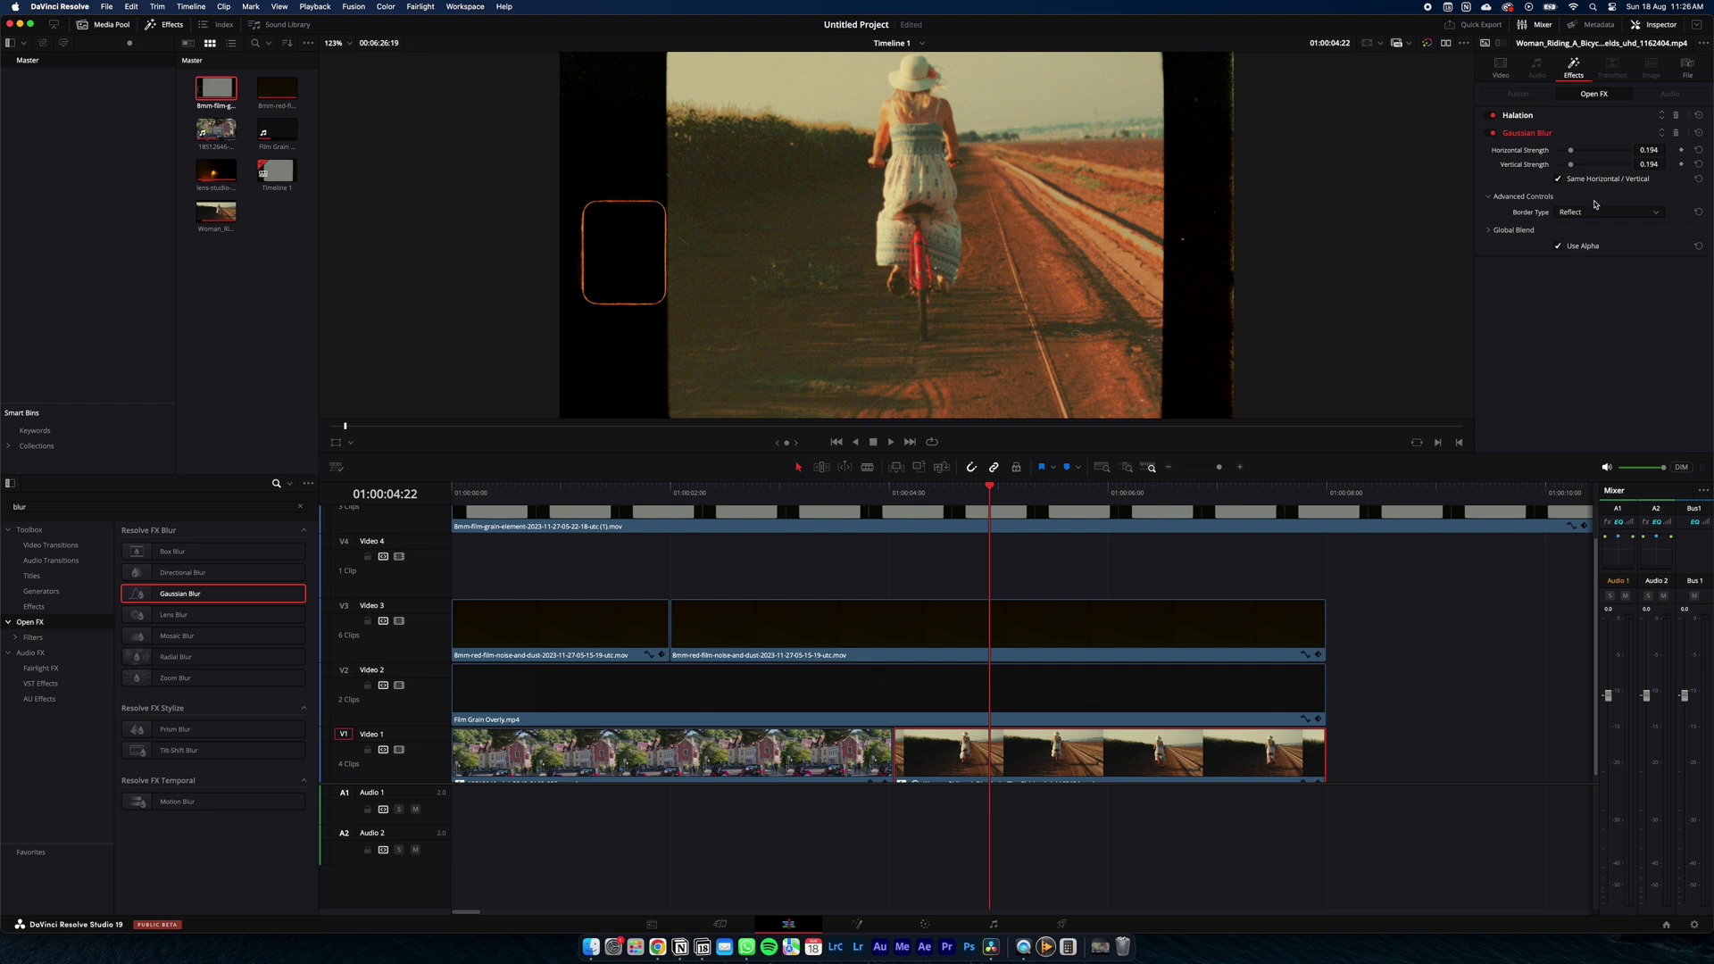
pyautogui.click(1511, 230)
pyautogui.moveTo(1601, 249); pyautogui.dragTo(1581, 250)
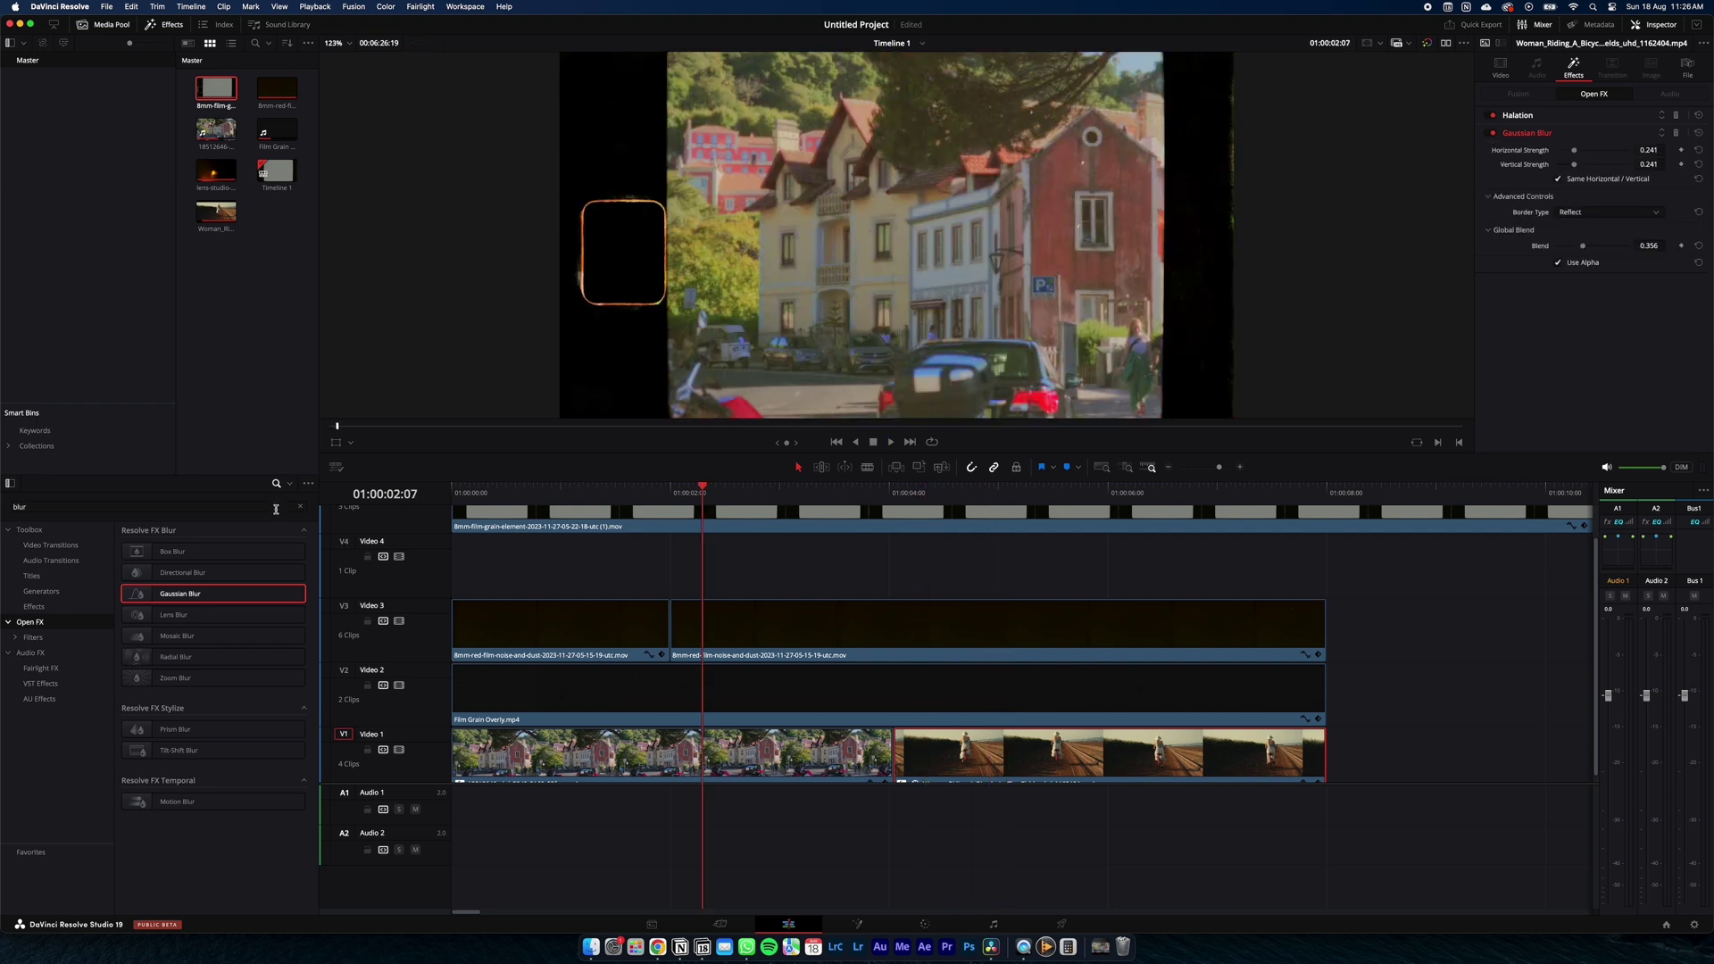
# Search the effects for "moti", apply Motion Trails to the street clip on Video 1, and bring up that effect's settings.
pyautogui.write('moti')
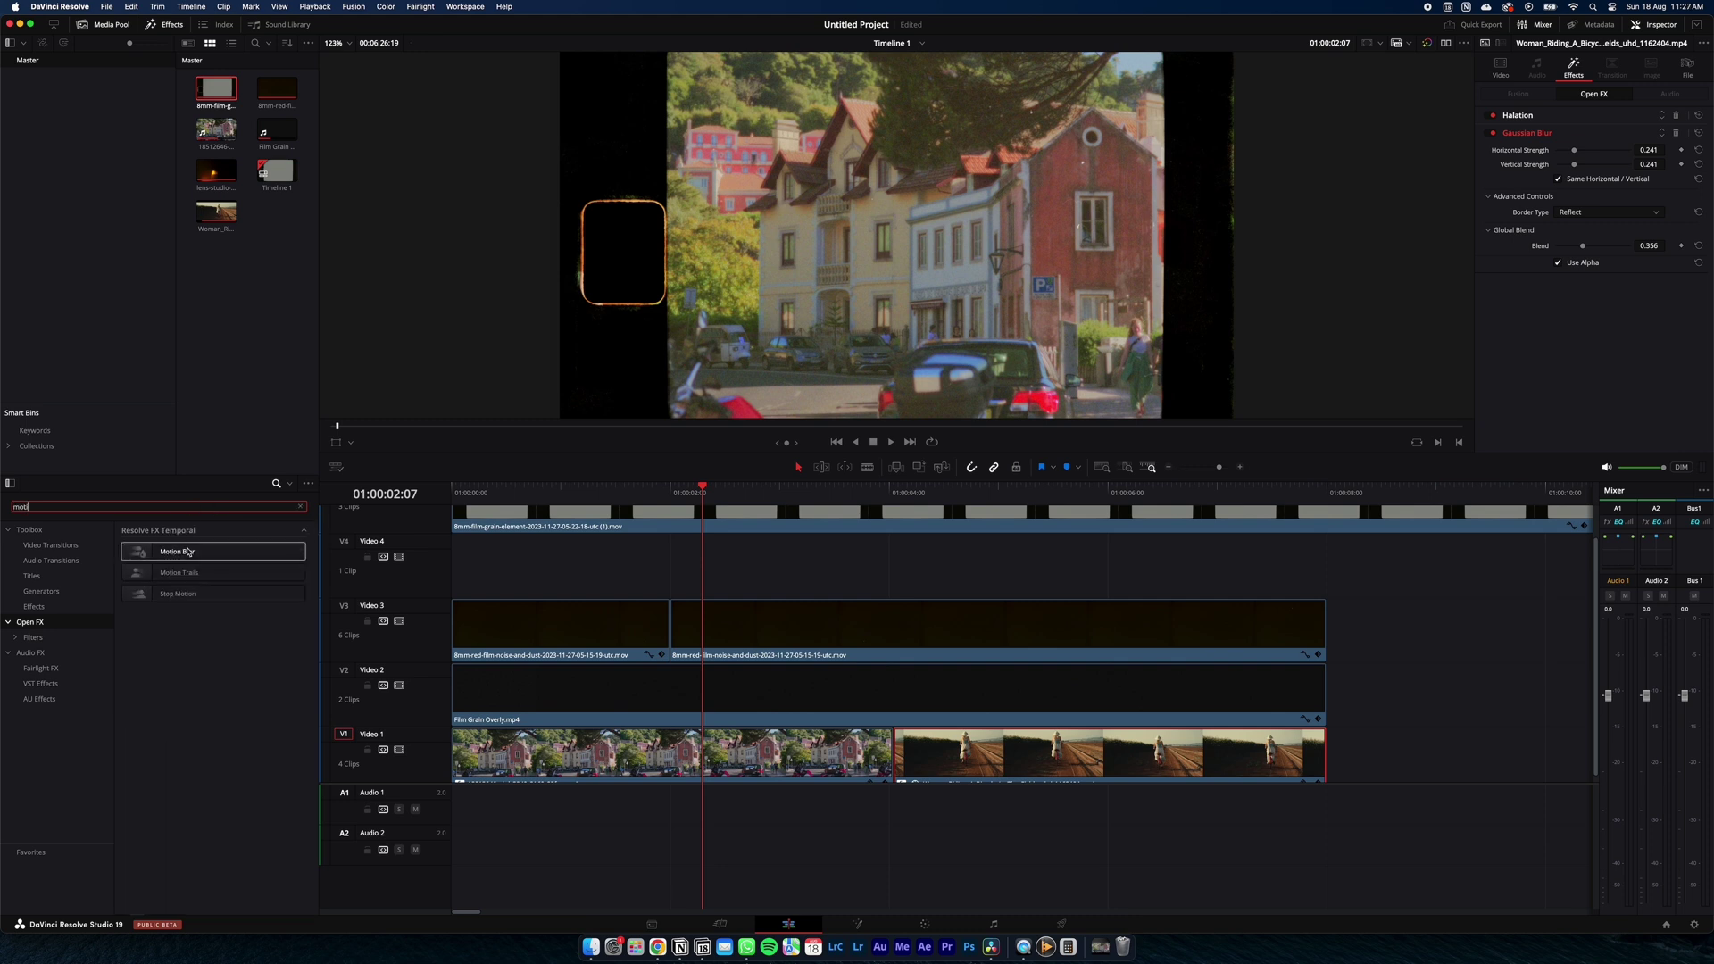
pyautogui.moveTo(178, 572); pyautogui.dragTo(650, 760)
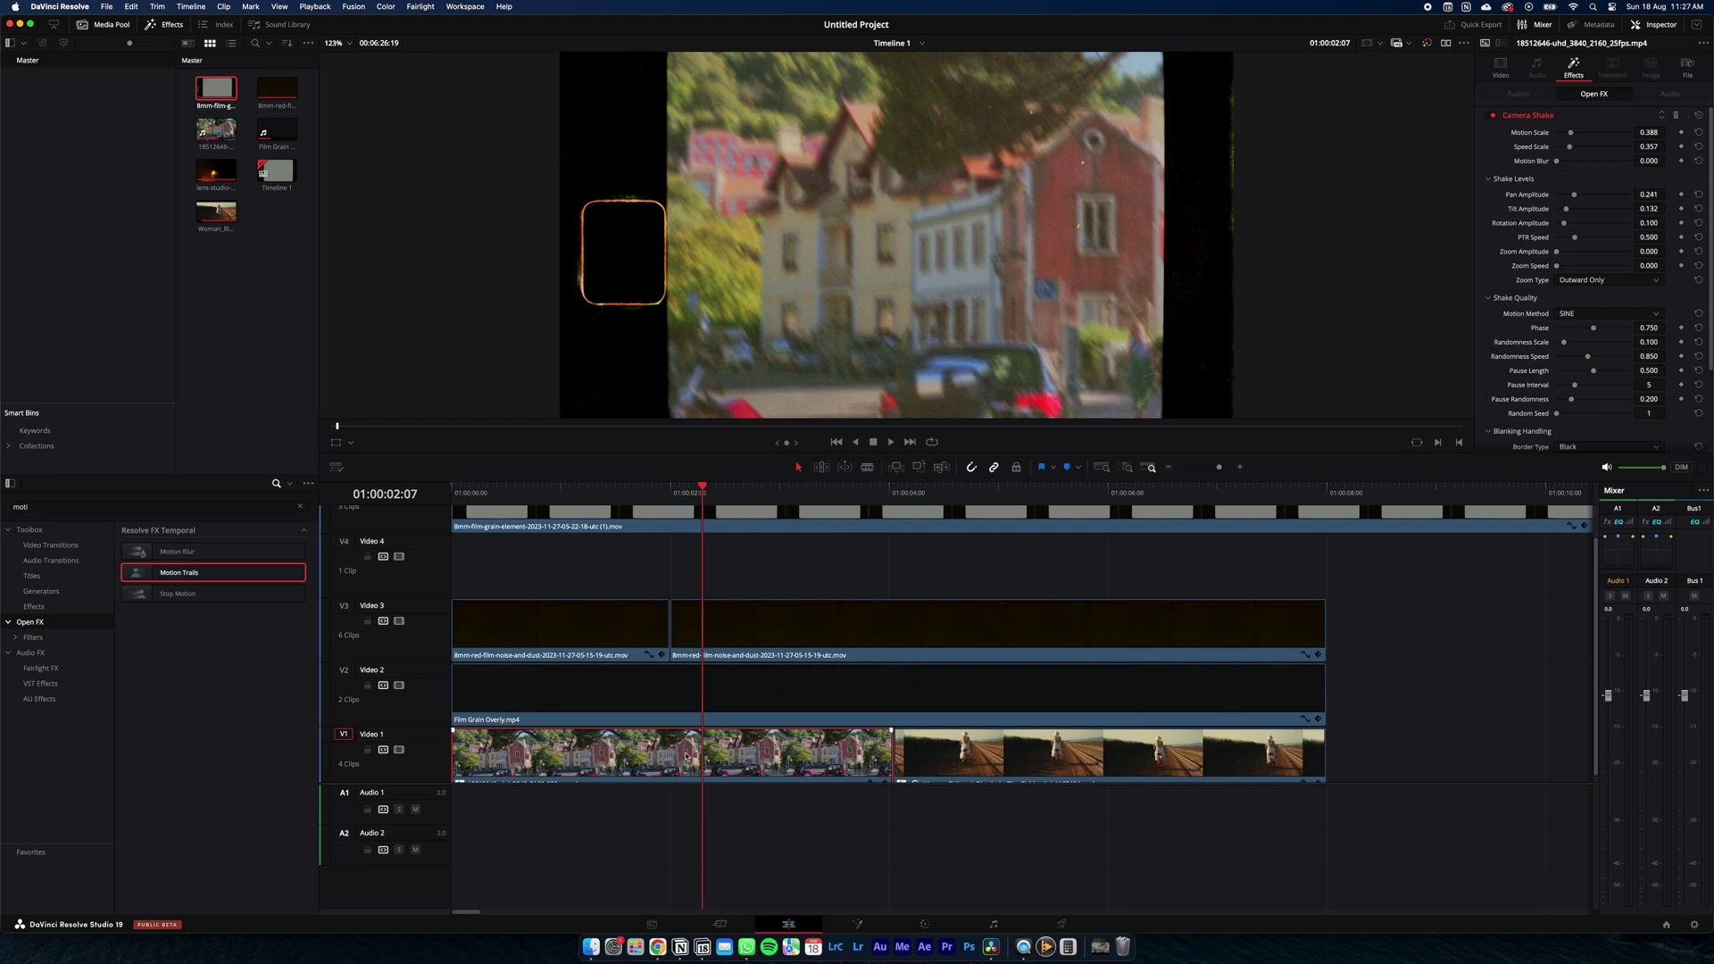
pyautogui.click(1523, 117)
pyautogui.click(1528, 176)
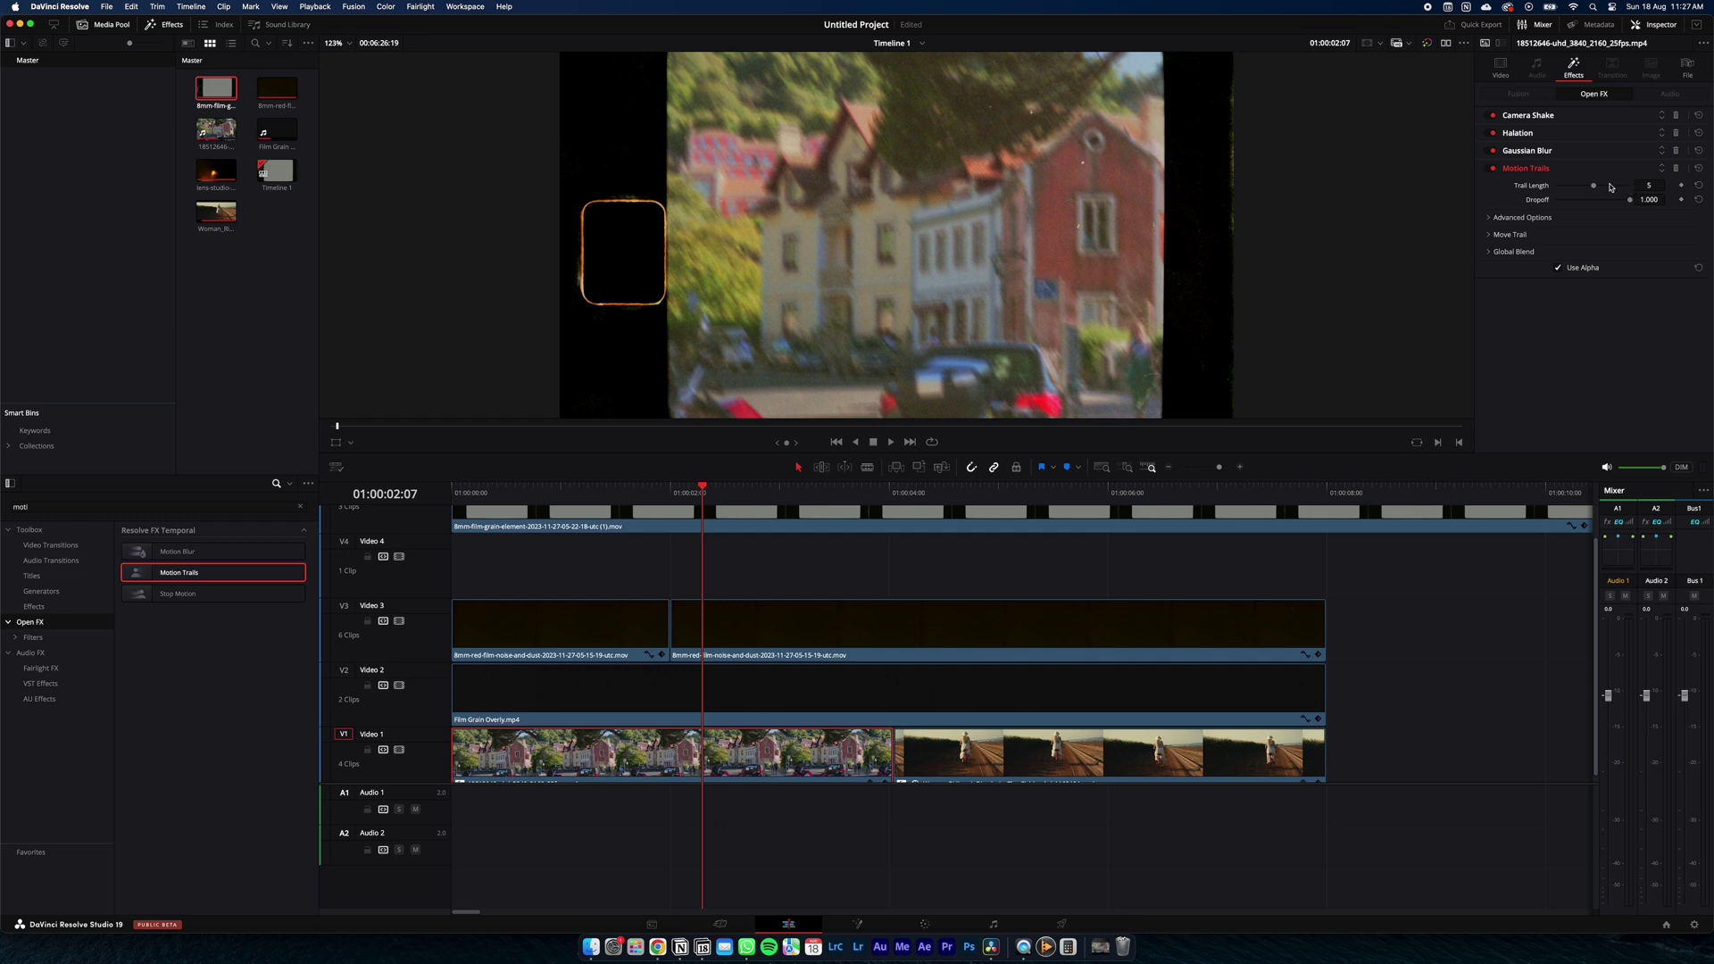
# Set the street clip's Motion Trails global blend to about 0.241 and play the clip back.
pyautogui.click(1488, 252)
pyautogui.moveTo(1630, 270); pyautogui.dragTo(1577, 274)
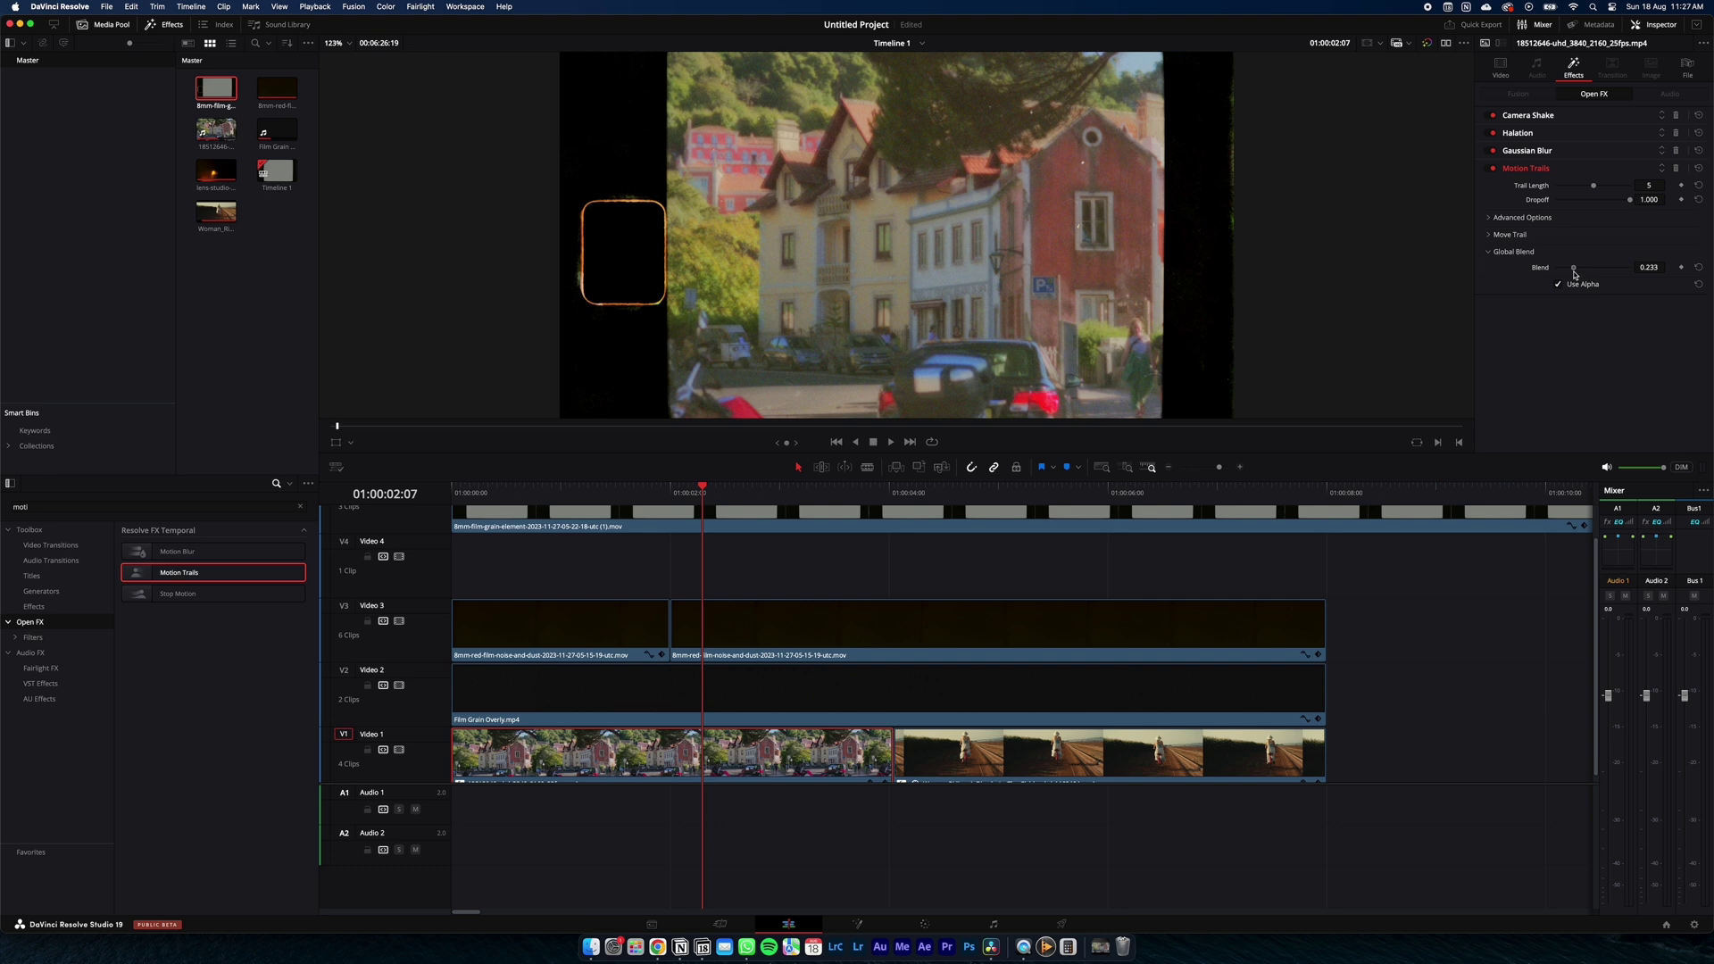
pyautogui.click(513, 492)
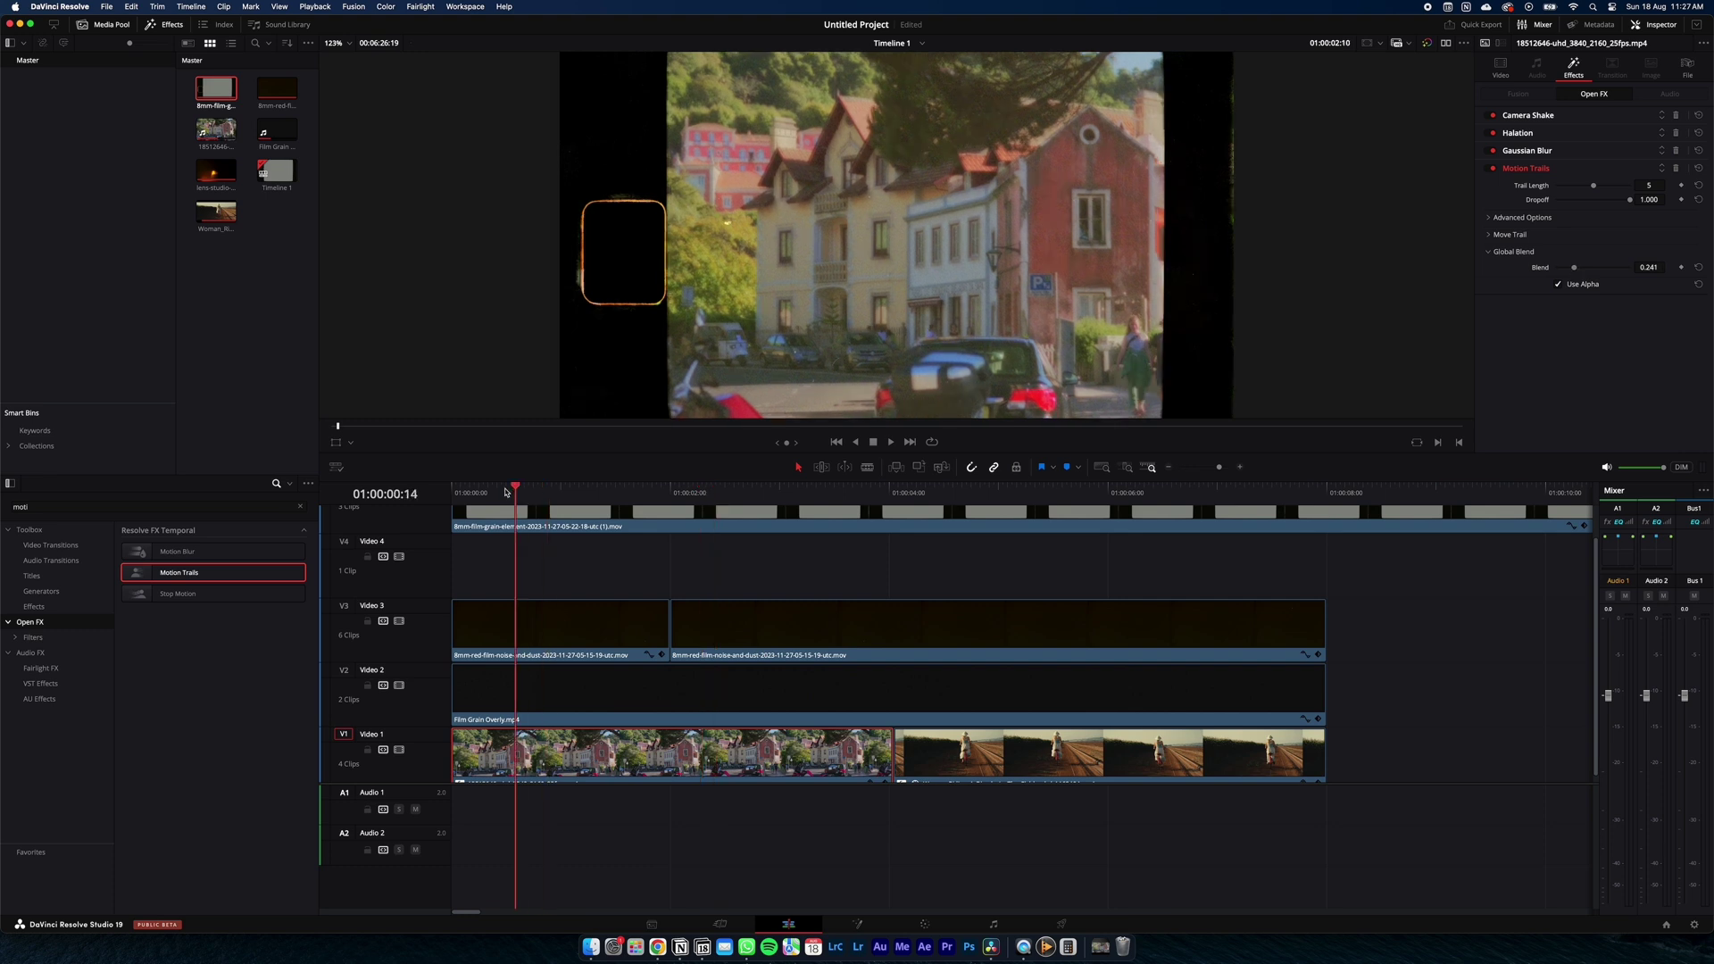
pyautogui.press('space')
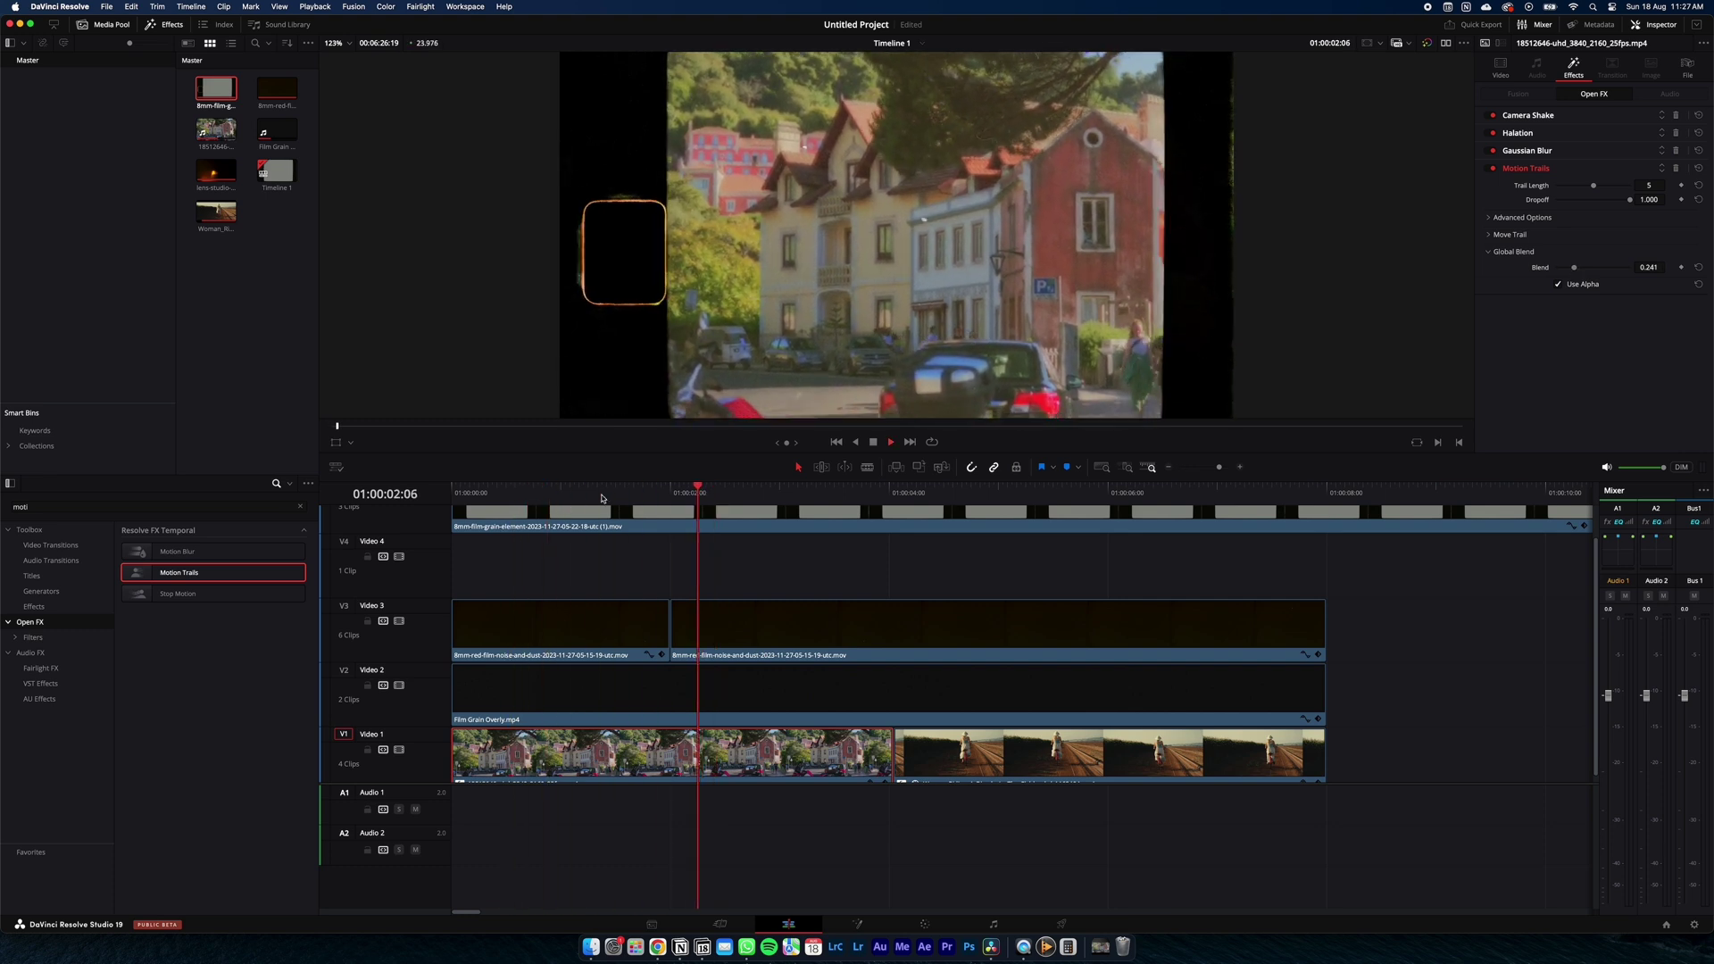
pyautogui.press('space')
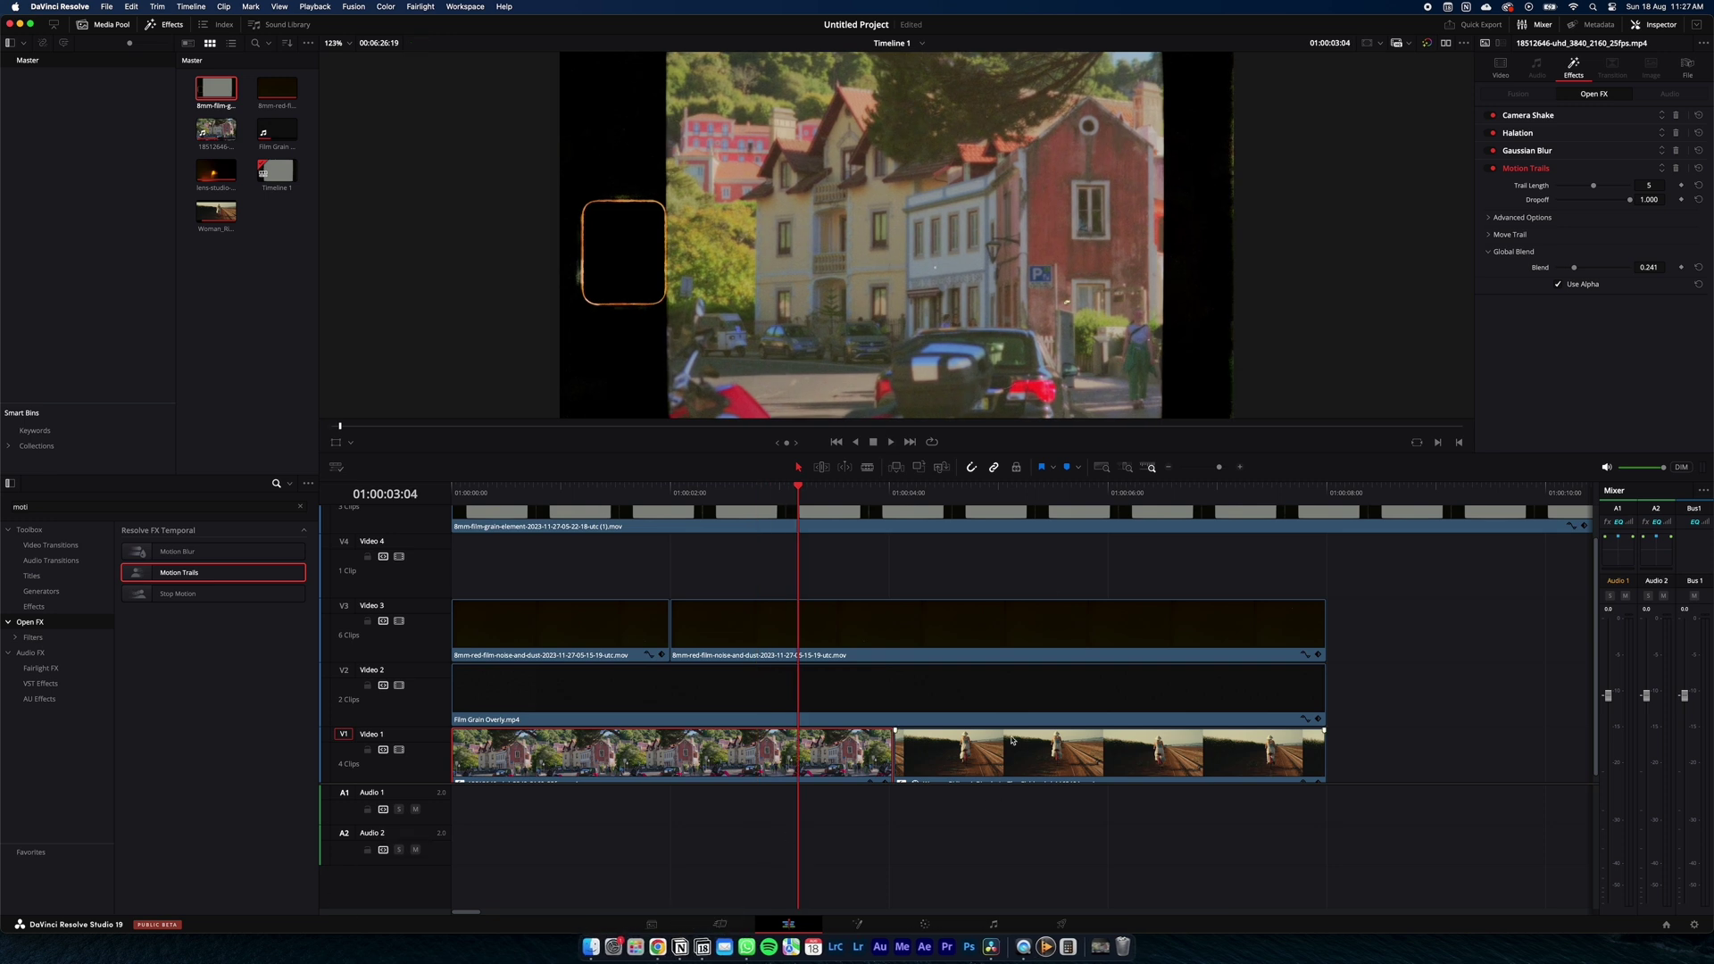
# Apply Motion Trails to the bicycle clip on Video 1 and expand the effect's Global Blend settings.
pyautogui.click(982, 492)
pyautogui.moveTo(174, 572); pyautogui.dragTo(936, 756)
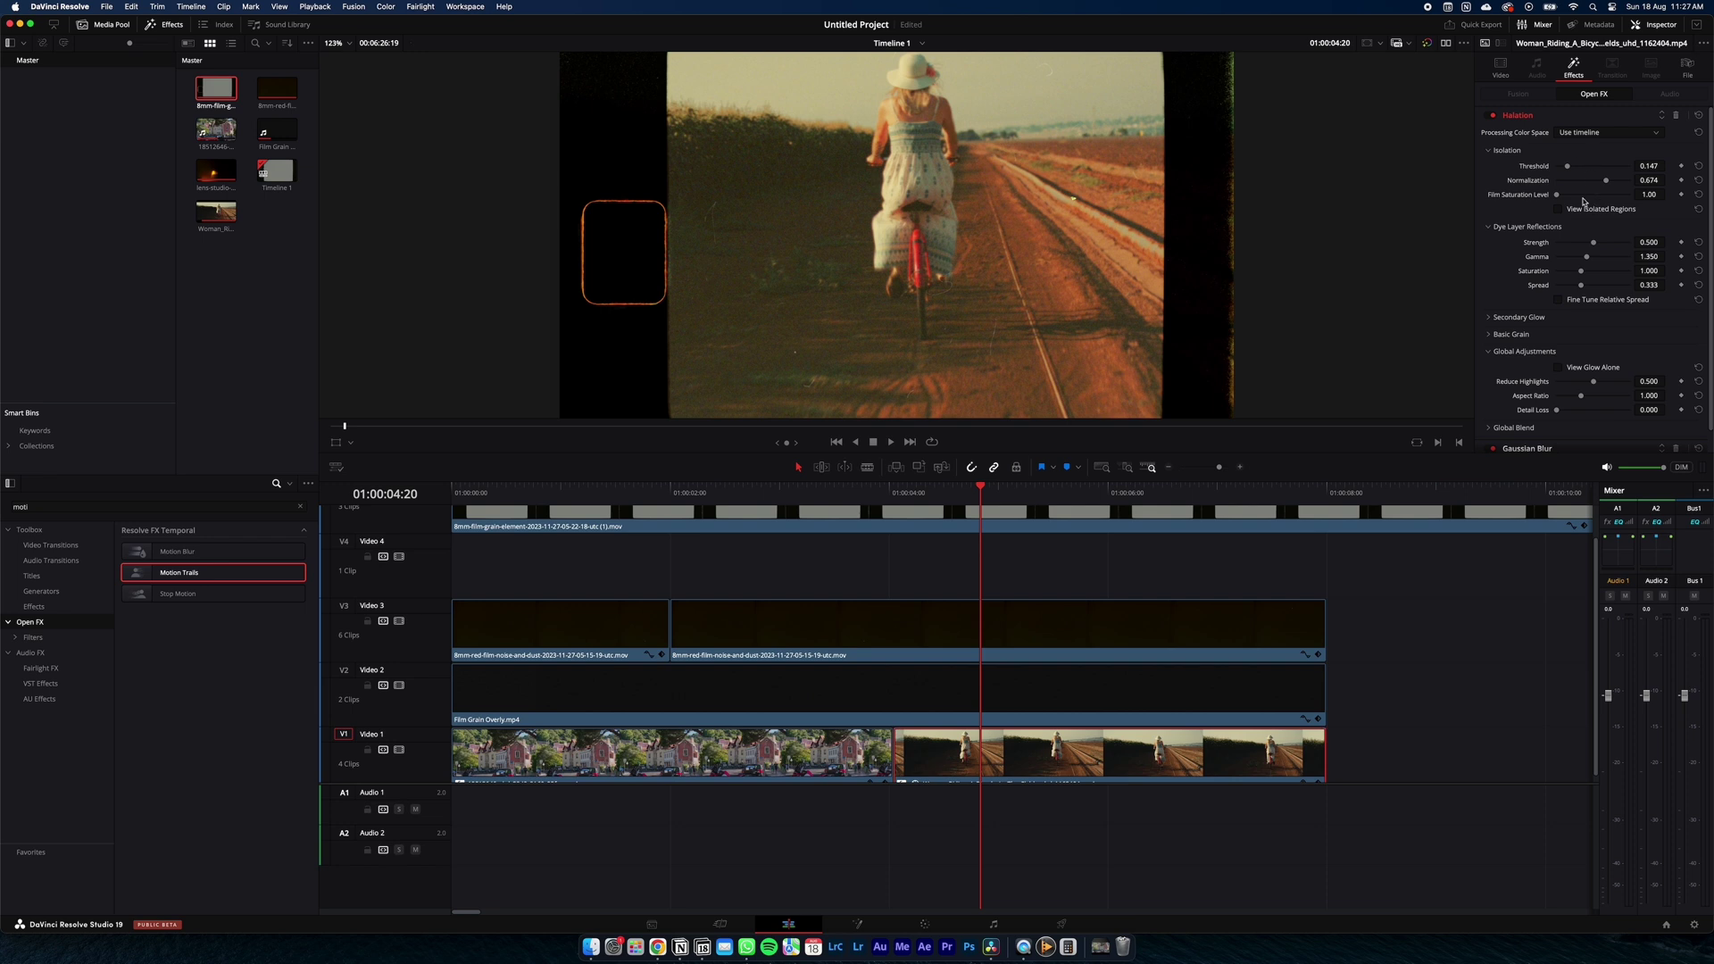
pyautogui.click(1517, 118)
pyautogui.click(1535, 151)
pyautogui.click(1488, 235)
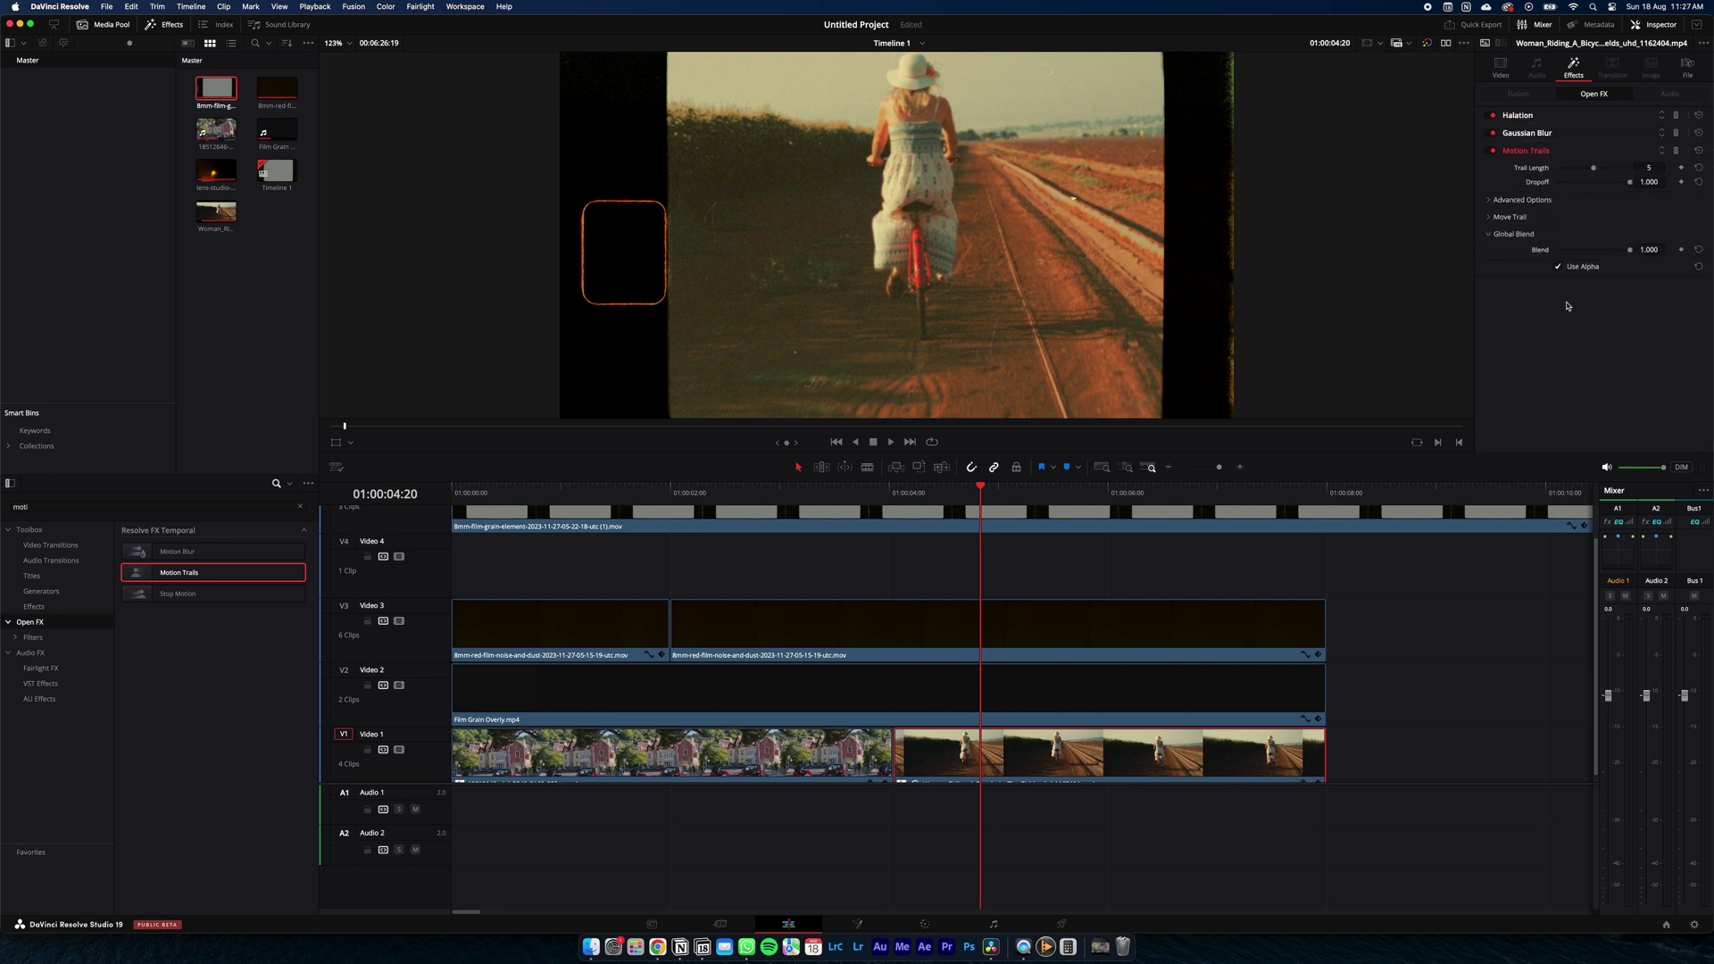
# Preview the bicycle clip, lower its Motion Trails global blend to about 0.310, and replay the clip.
pyautogui.press('space')
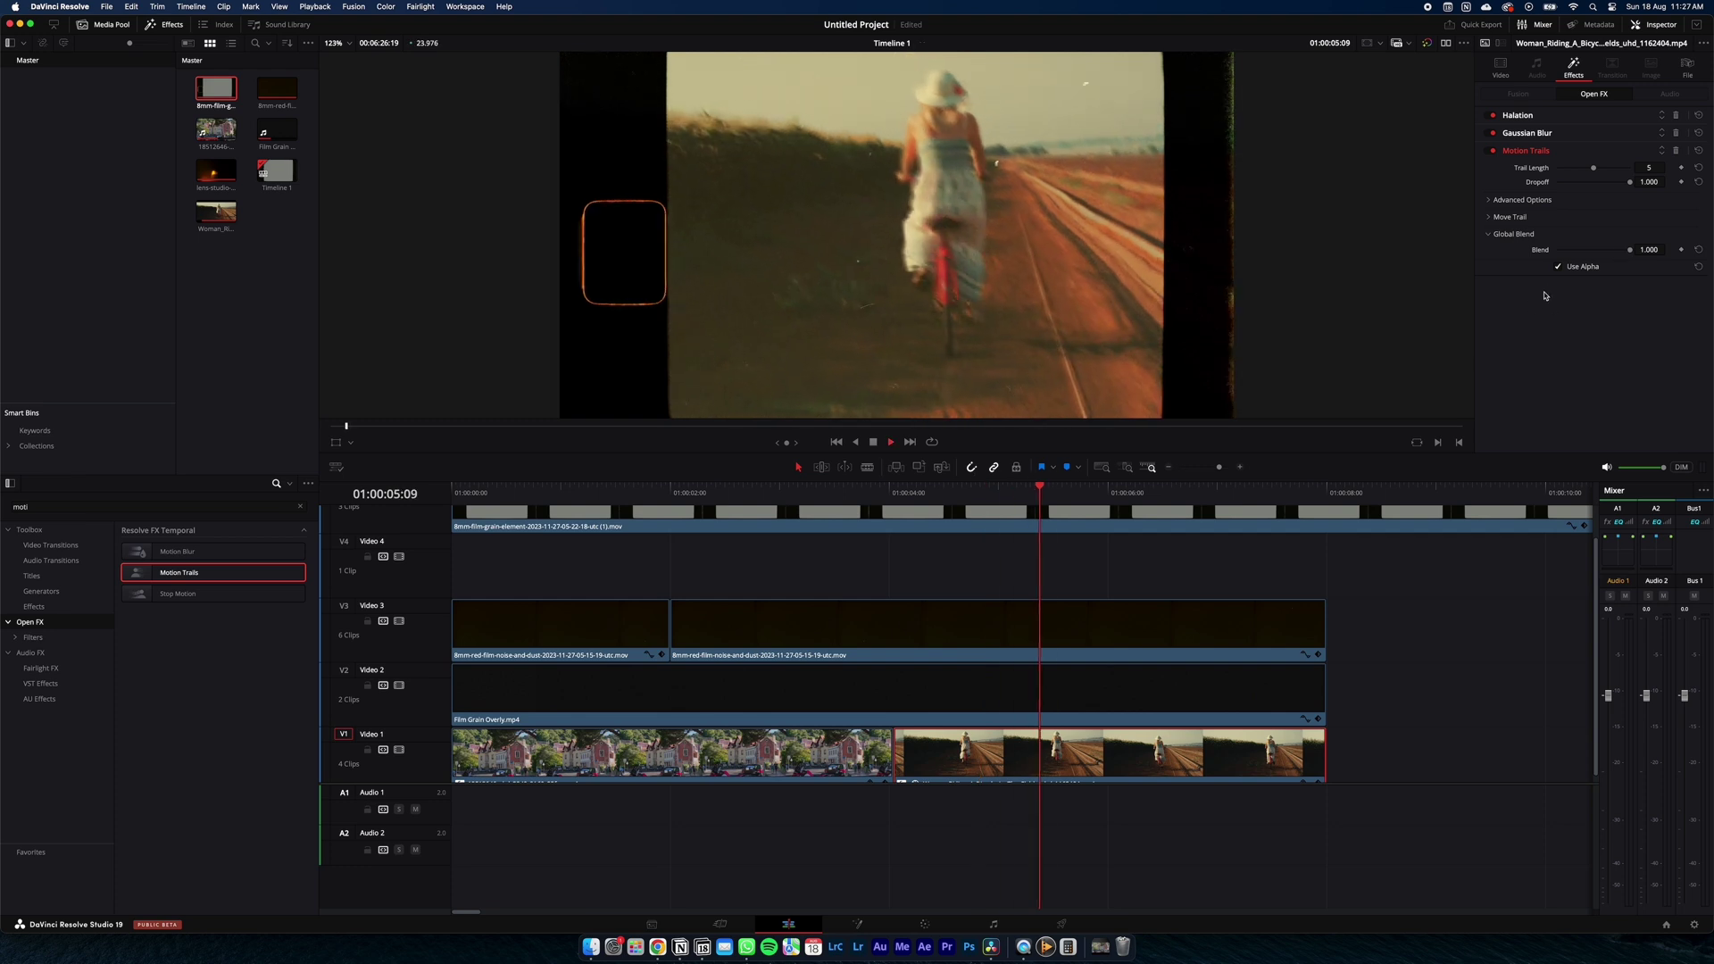
pyautogui.press('space')
pyautogui.moveTo(1630, 253); pyautogui.dragTo(1581, 255)
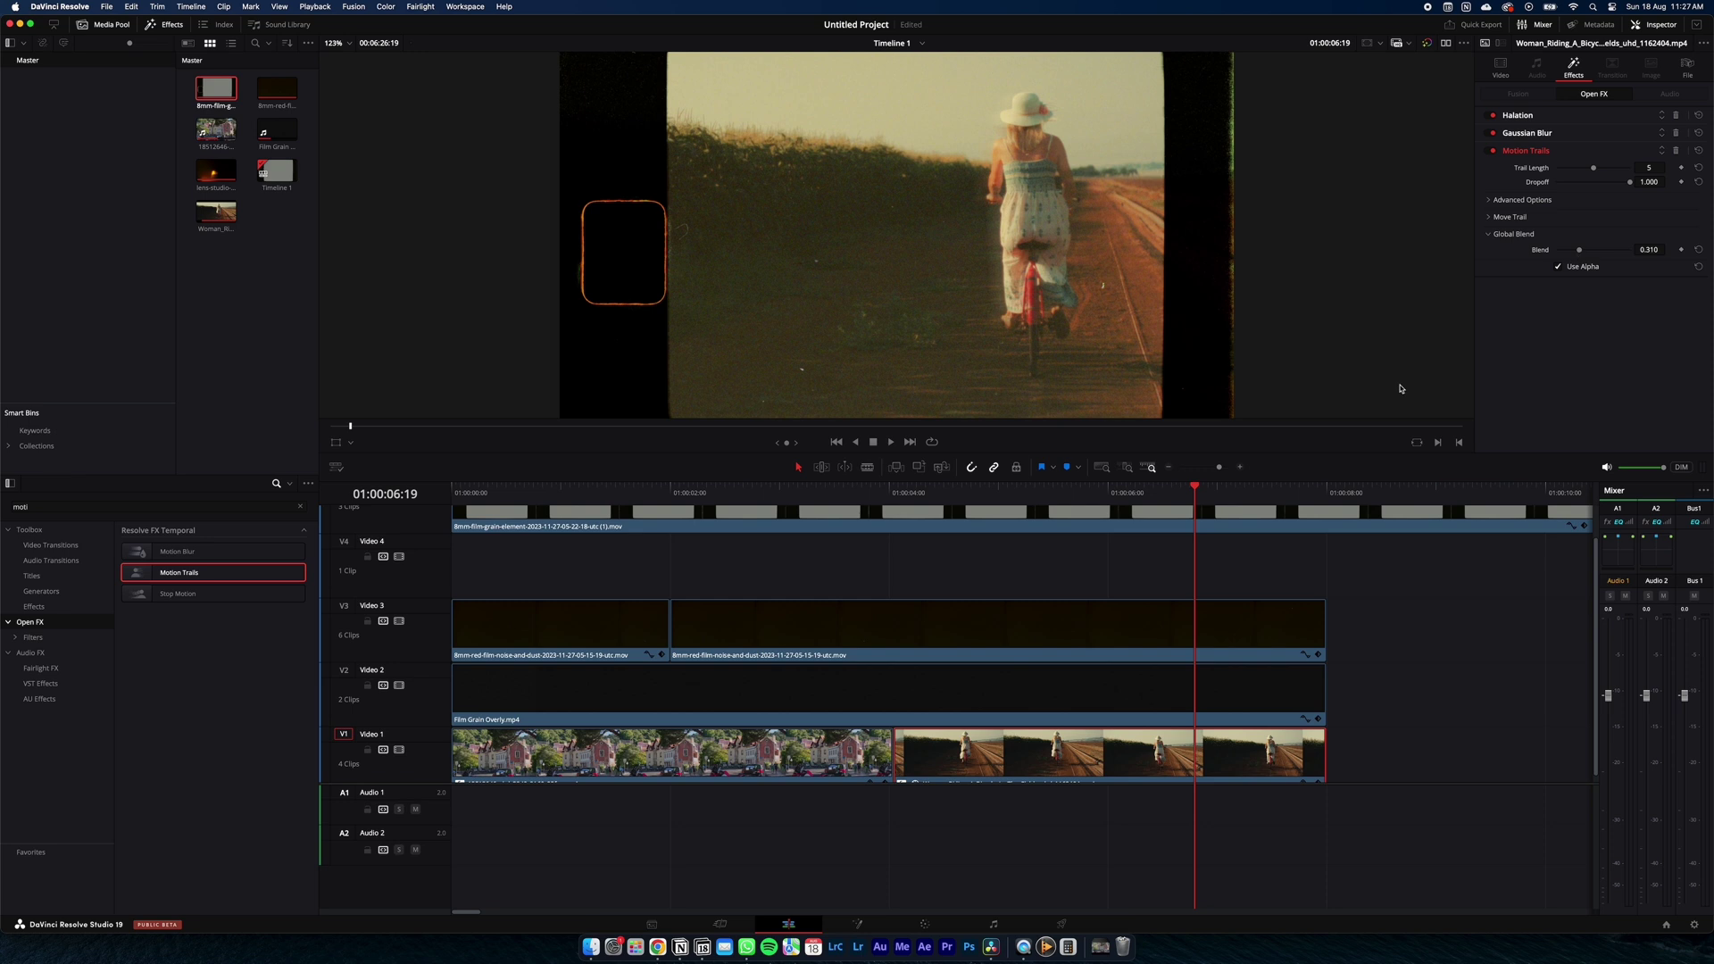
pyautogui.click(901, 512)
pyautogui.click(921, 496)
pyautogui.press('space')
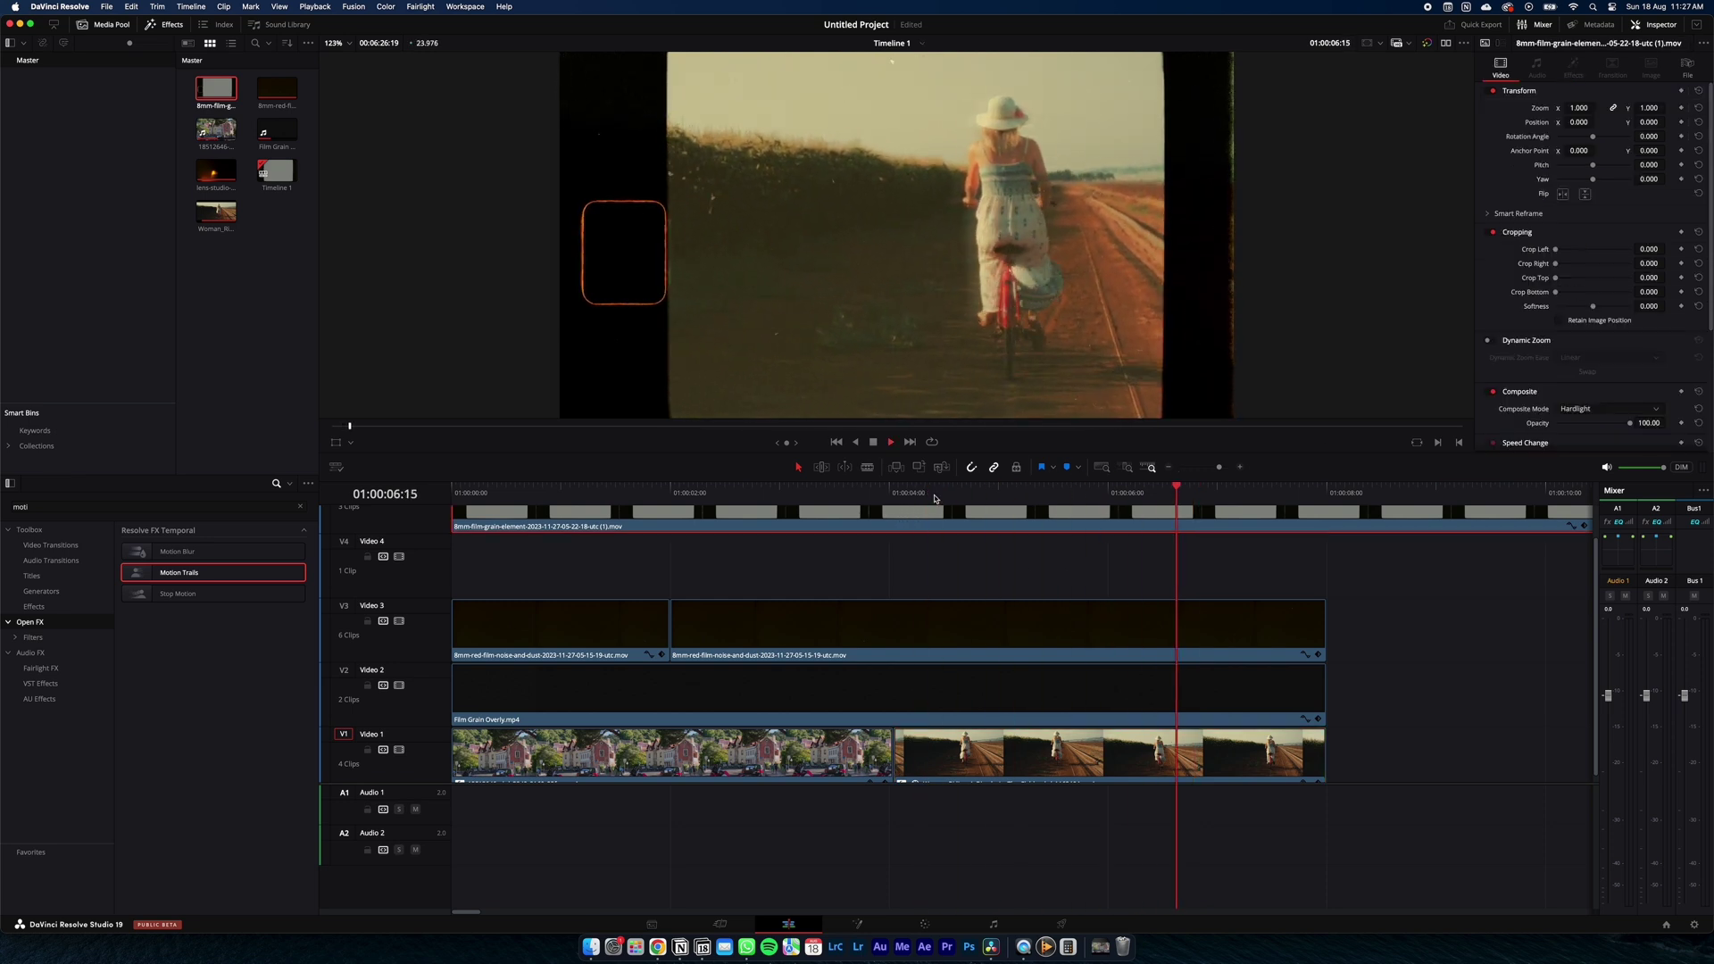
pyautogui.press('space')
pyautogui.click(936, 498)
pyautogui.press('space')
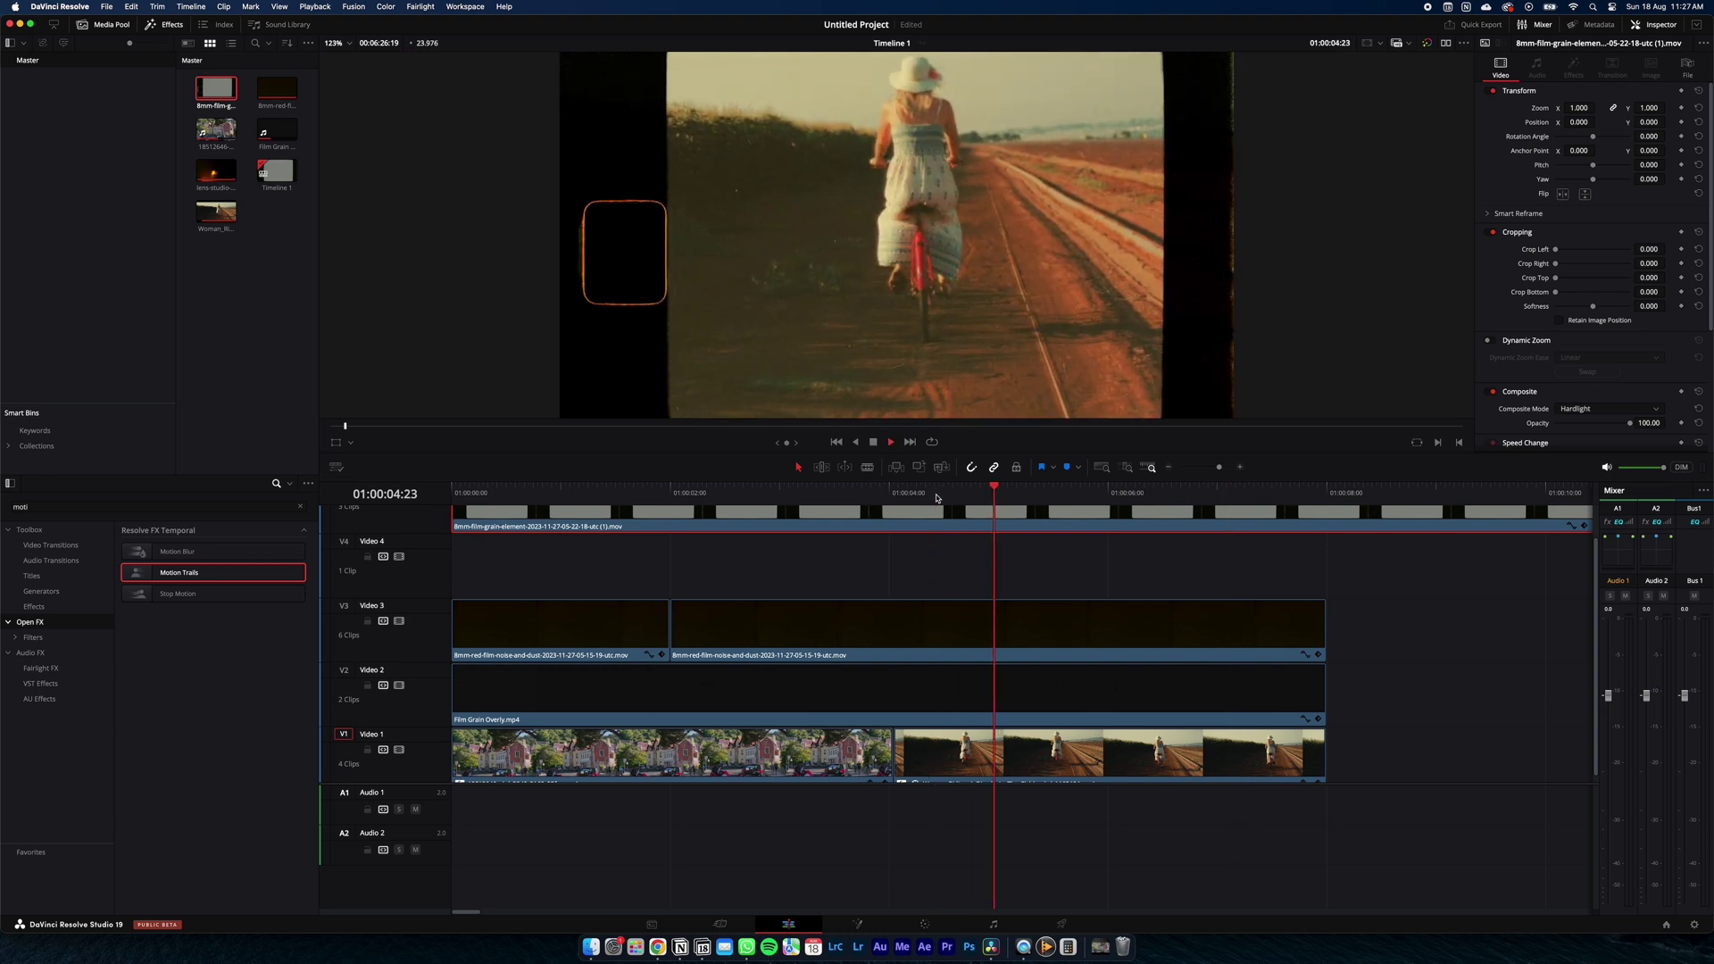
pyautogui.press('space')
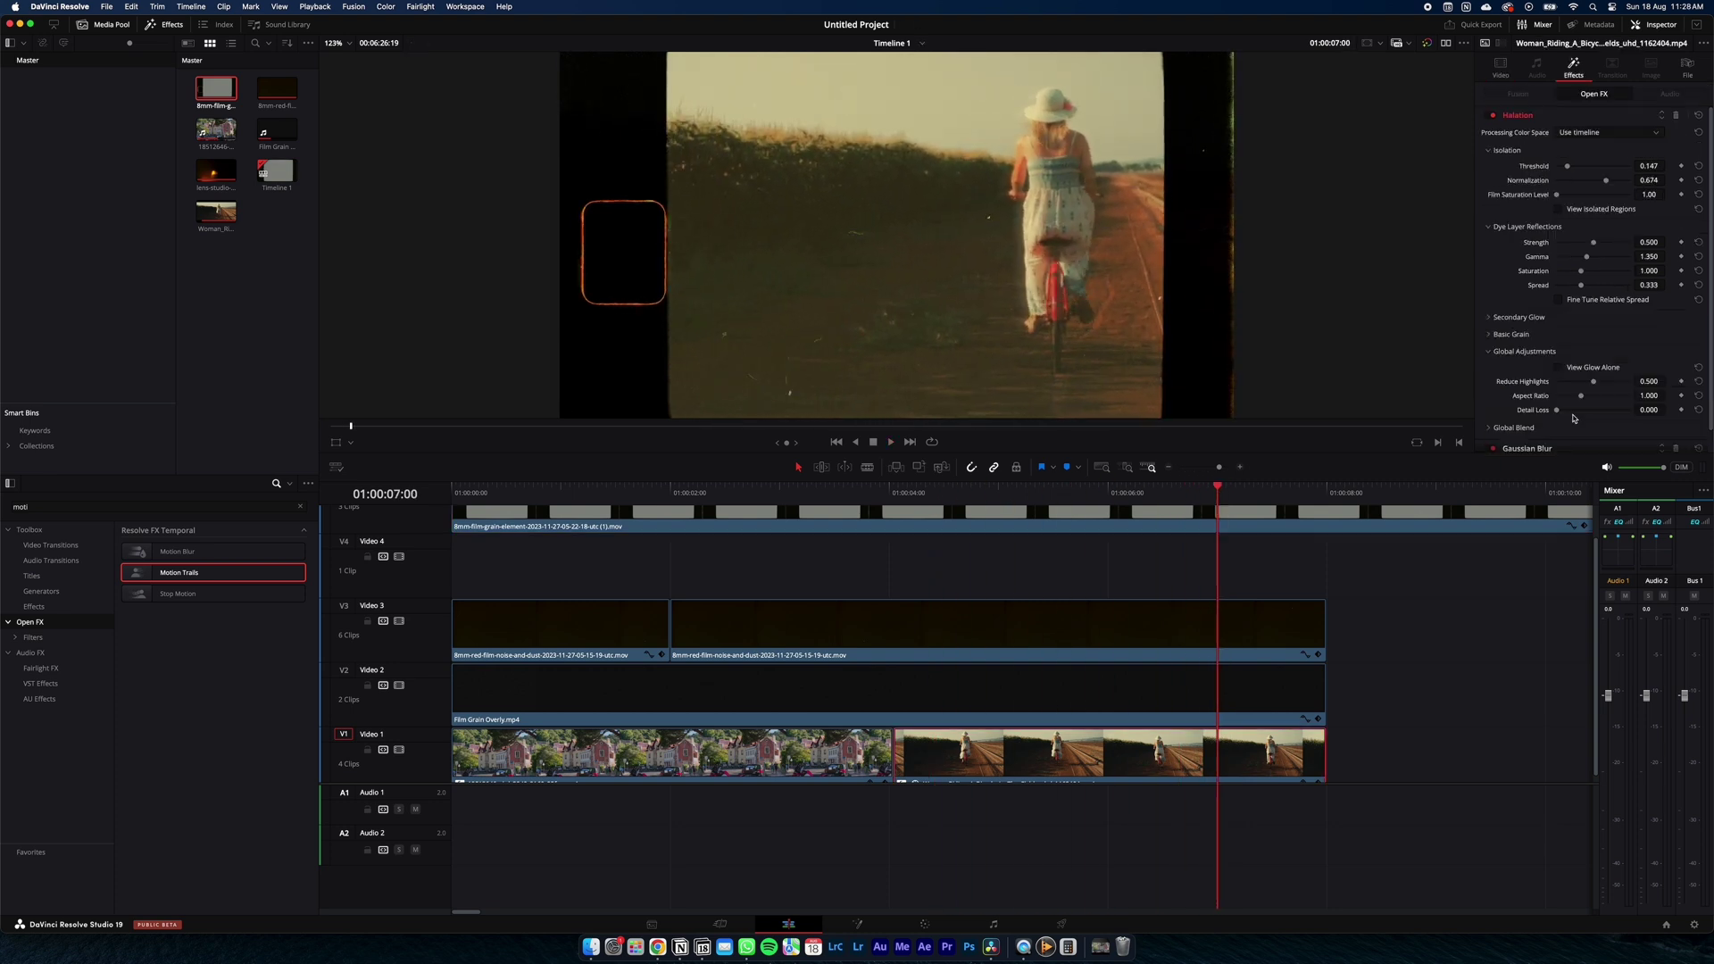
# Compare the bicycle clip's playback with Halation, Gaussian Blur and Motion Trails switched off and switched back on.
pyautogui.click(1530, 118)
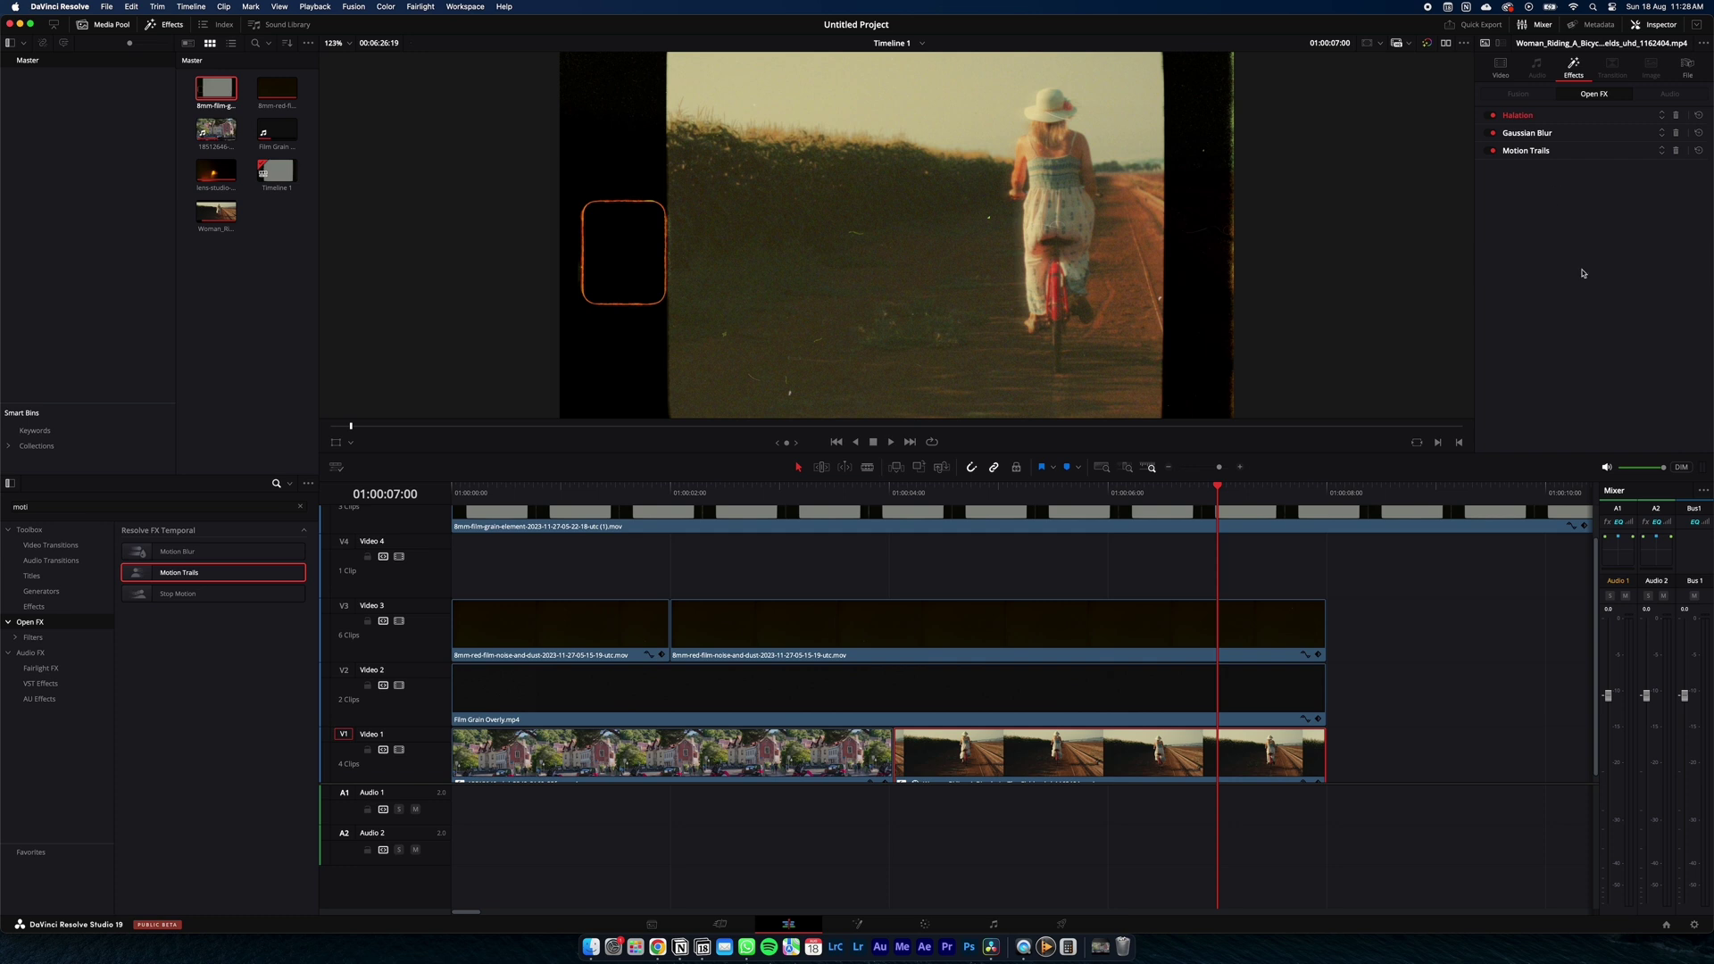
pyautogui.click(904, 496)
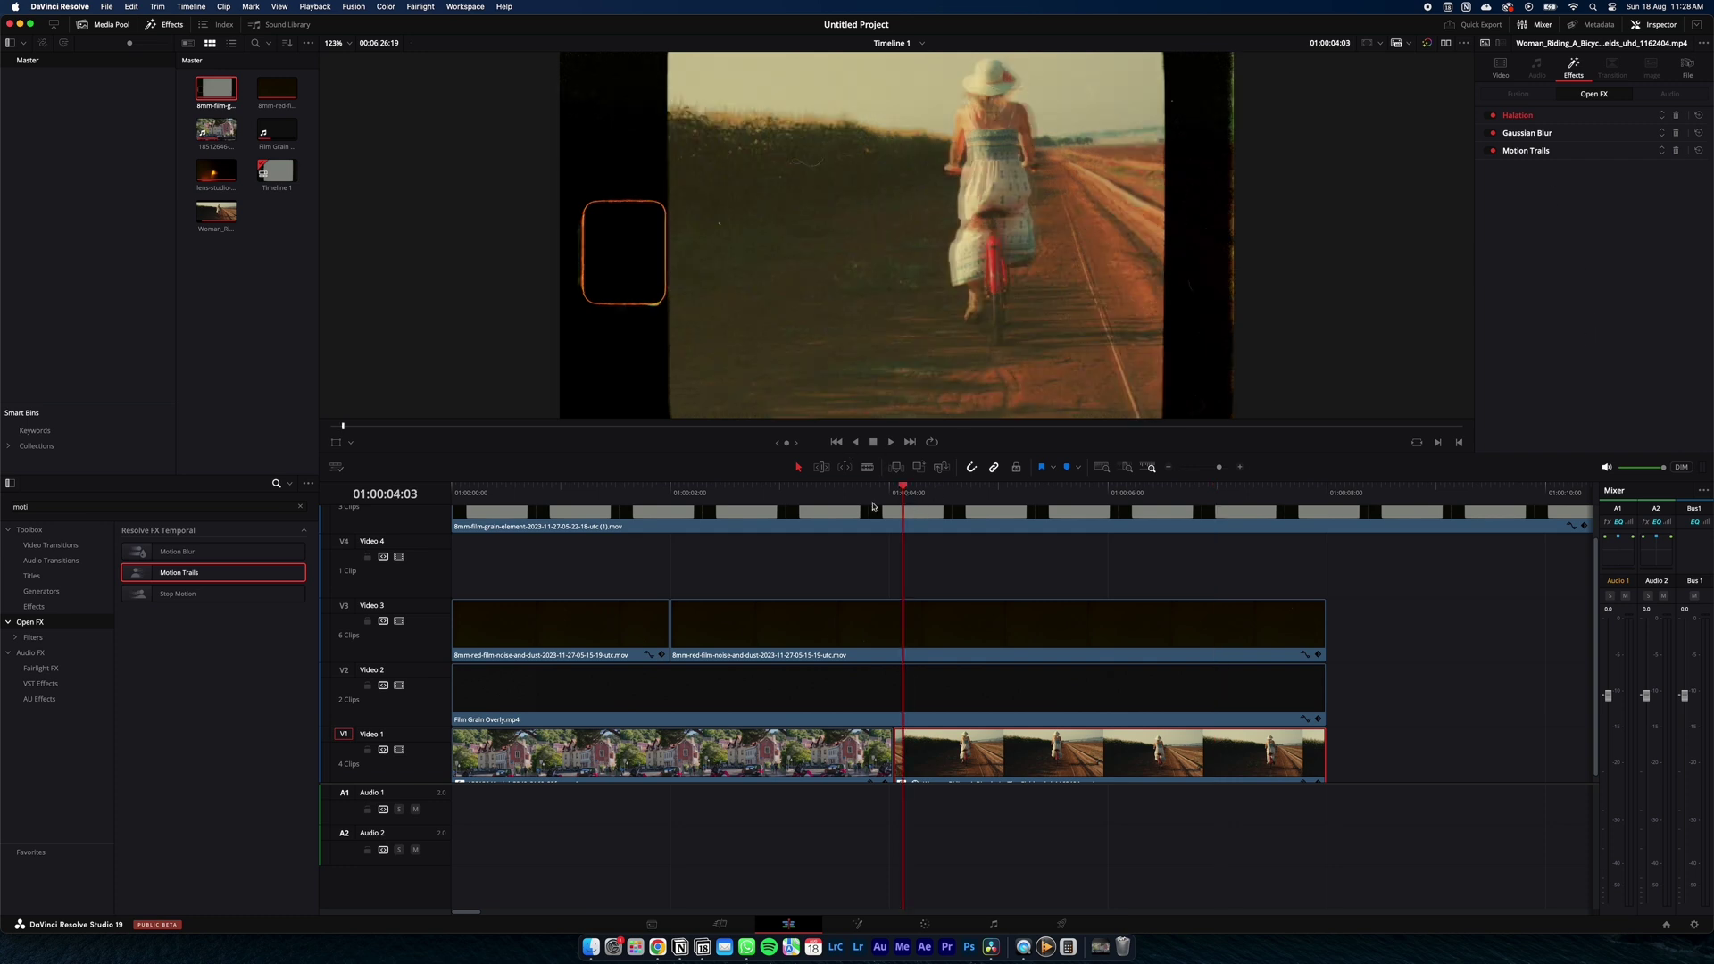
pyautogui.click(1491, 133)
pyautogui.click(1492, 116)
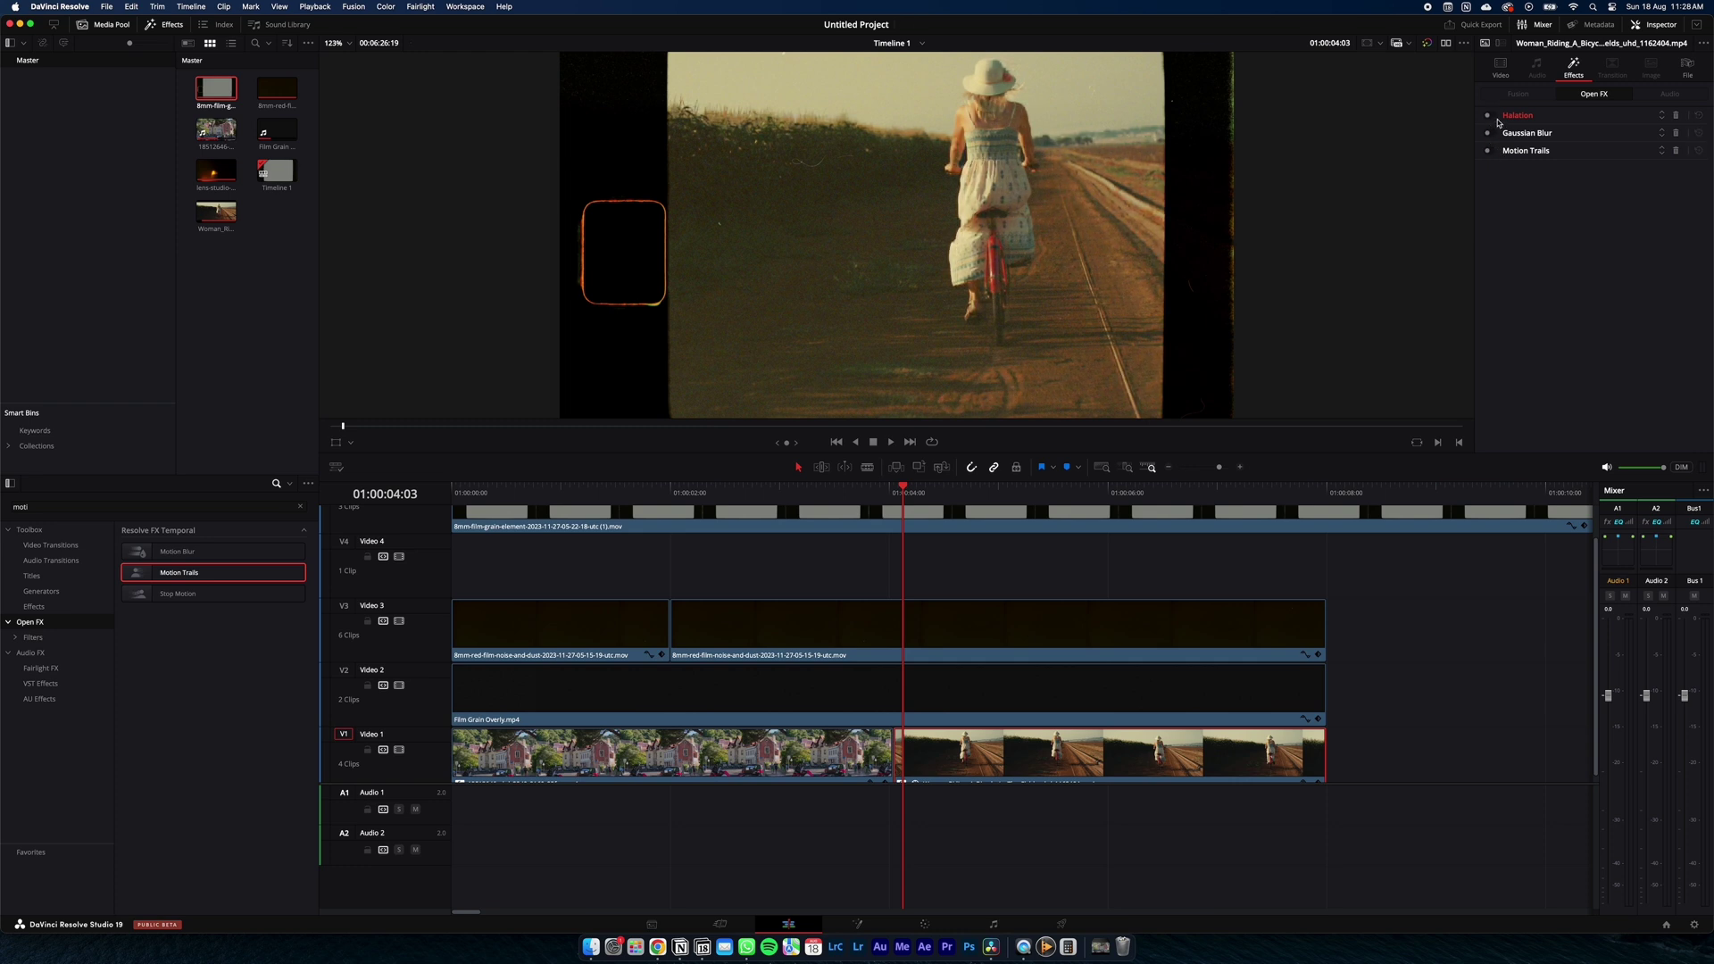
pyautogui.press('space')
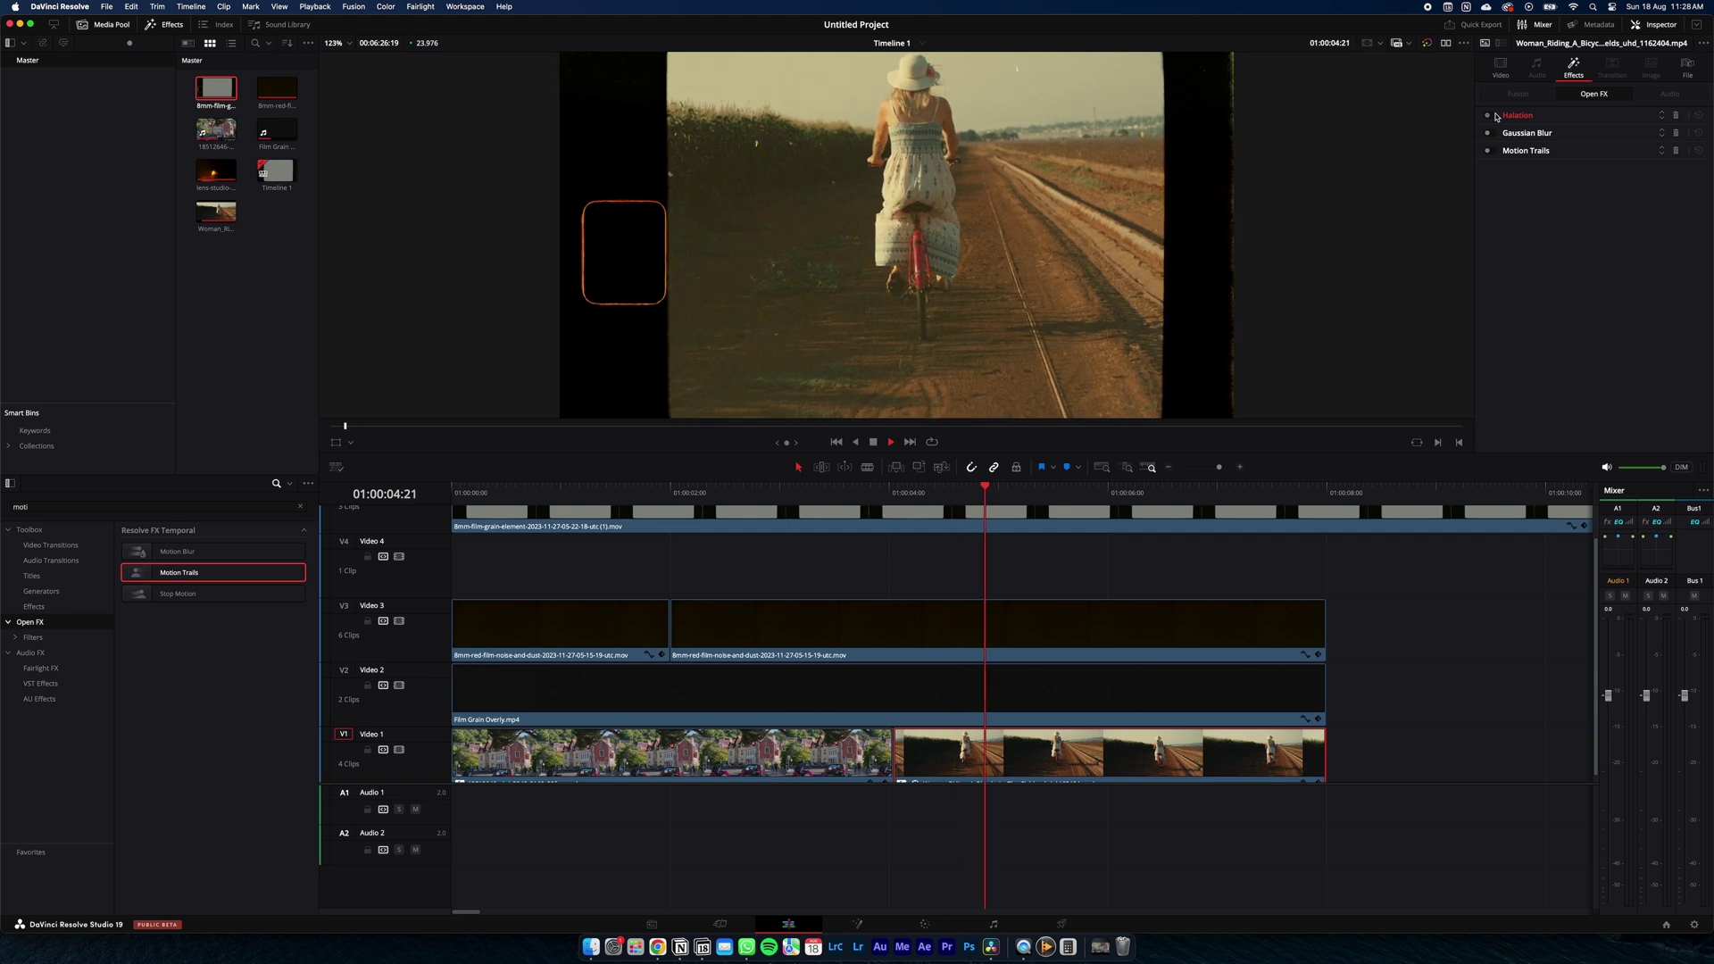
pyautogui.click(1493, 116)
pyautogui.click(1488, 150)
pyautogui.click(908, 494)
pyautogui.press('space')
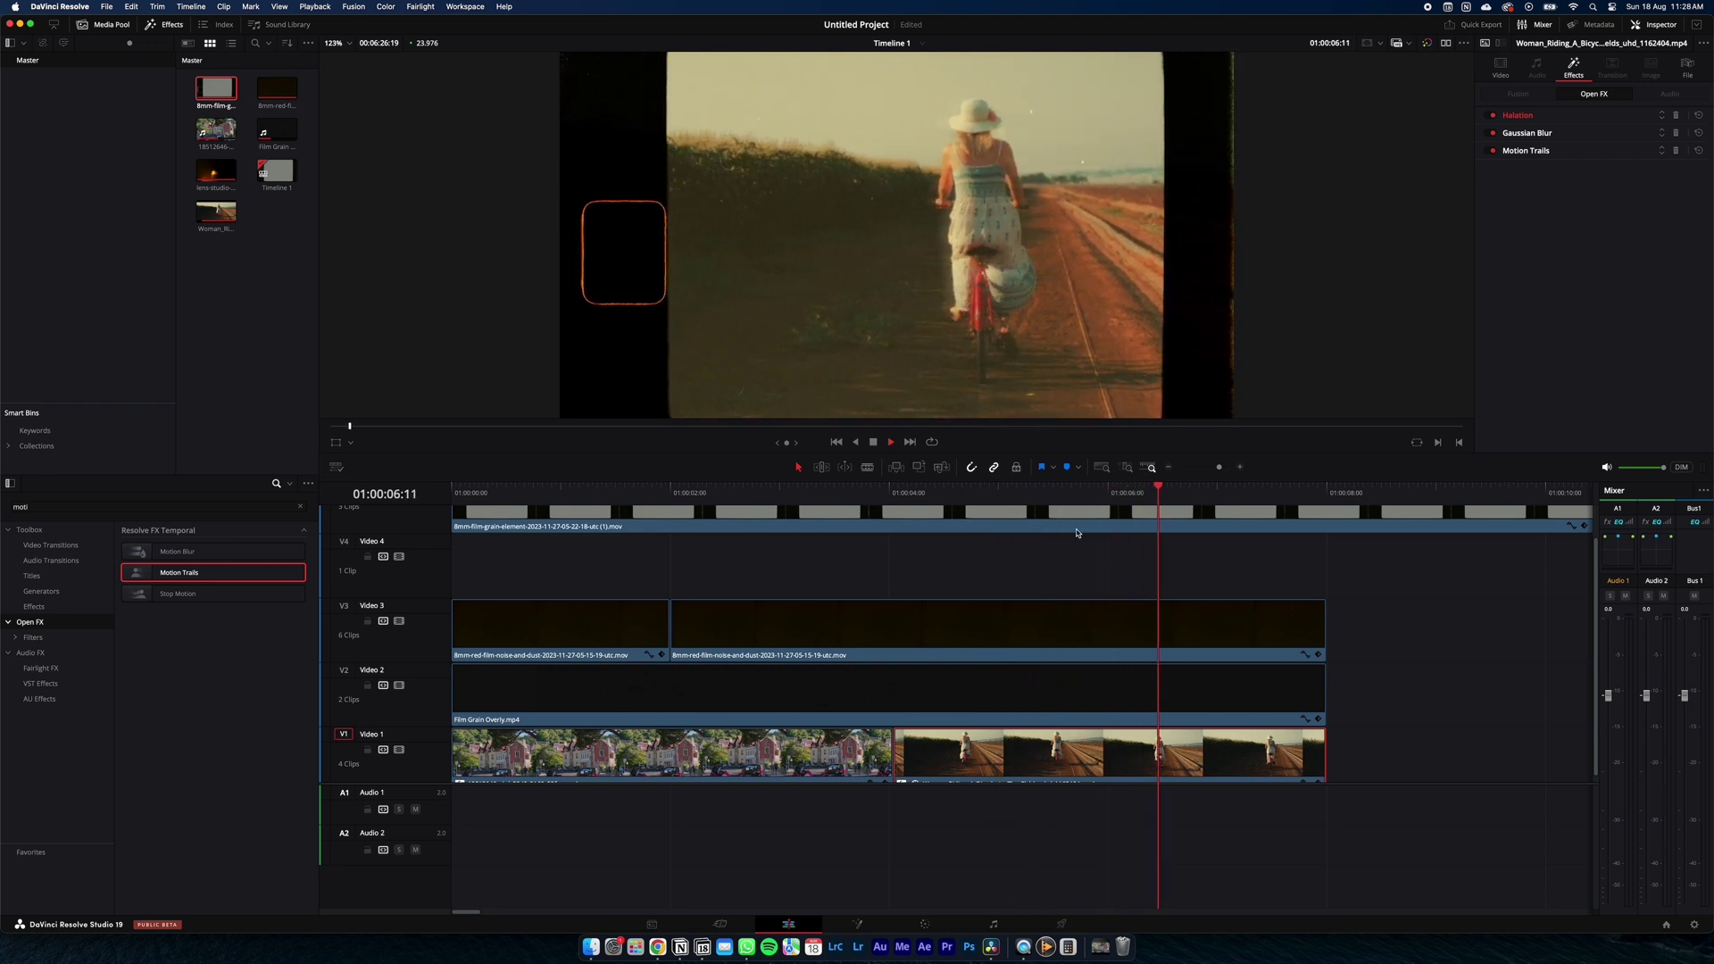
pyautogui.press('space')
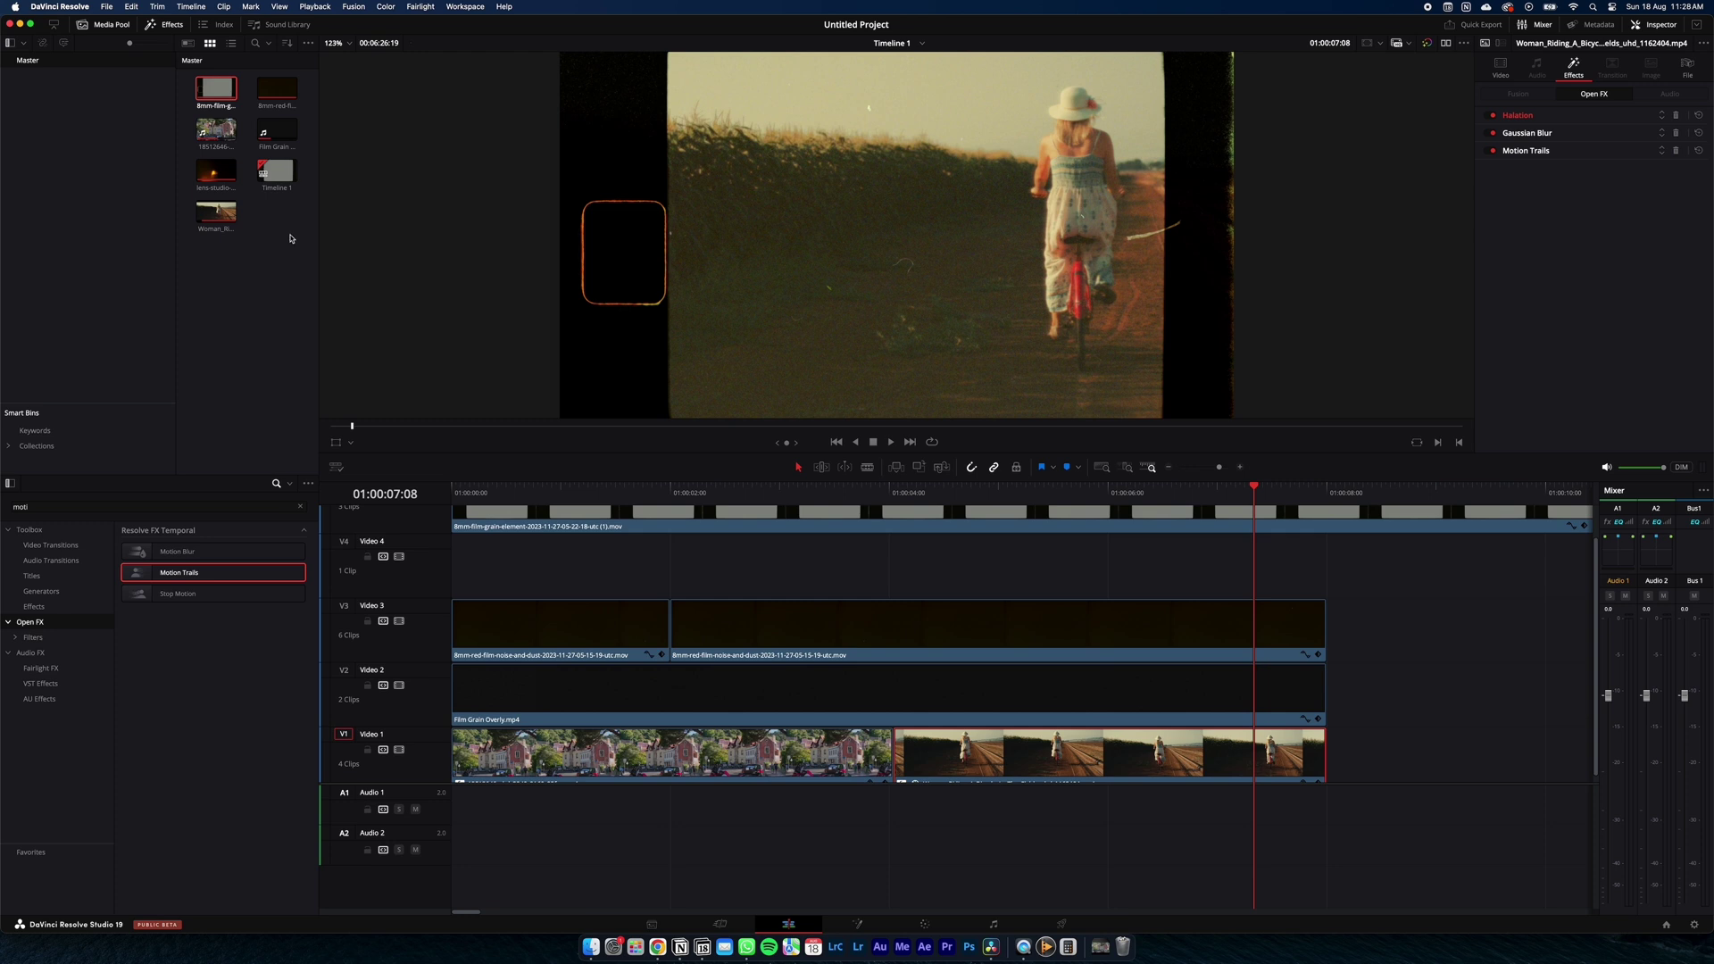
# Place the lens-studio flare leak overlay on Video 4 from the timeline start and play it back.
pyautogui.moveTo(216, 170); pyautogui.dragTo(520, 560)
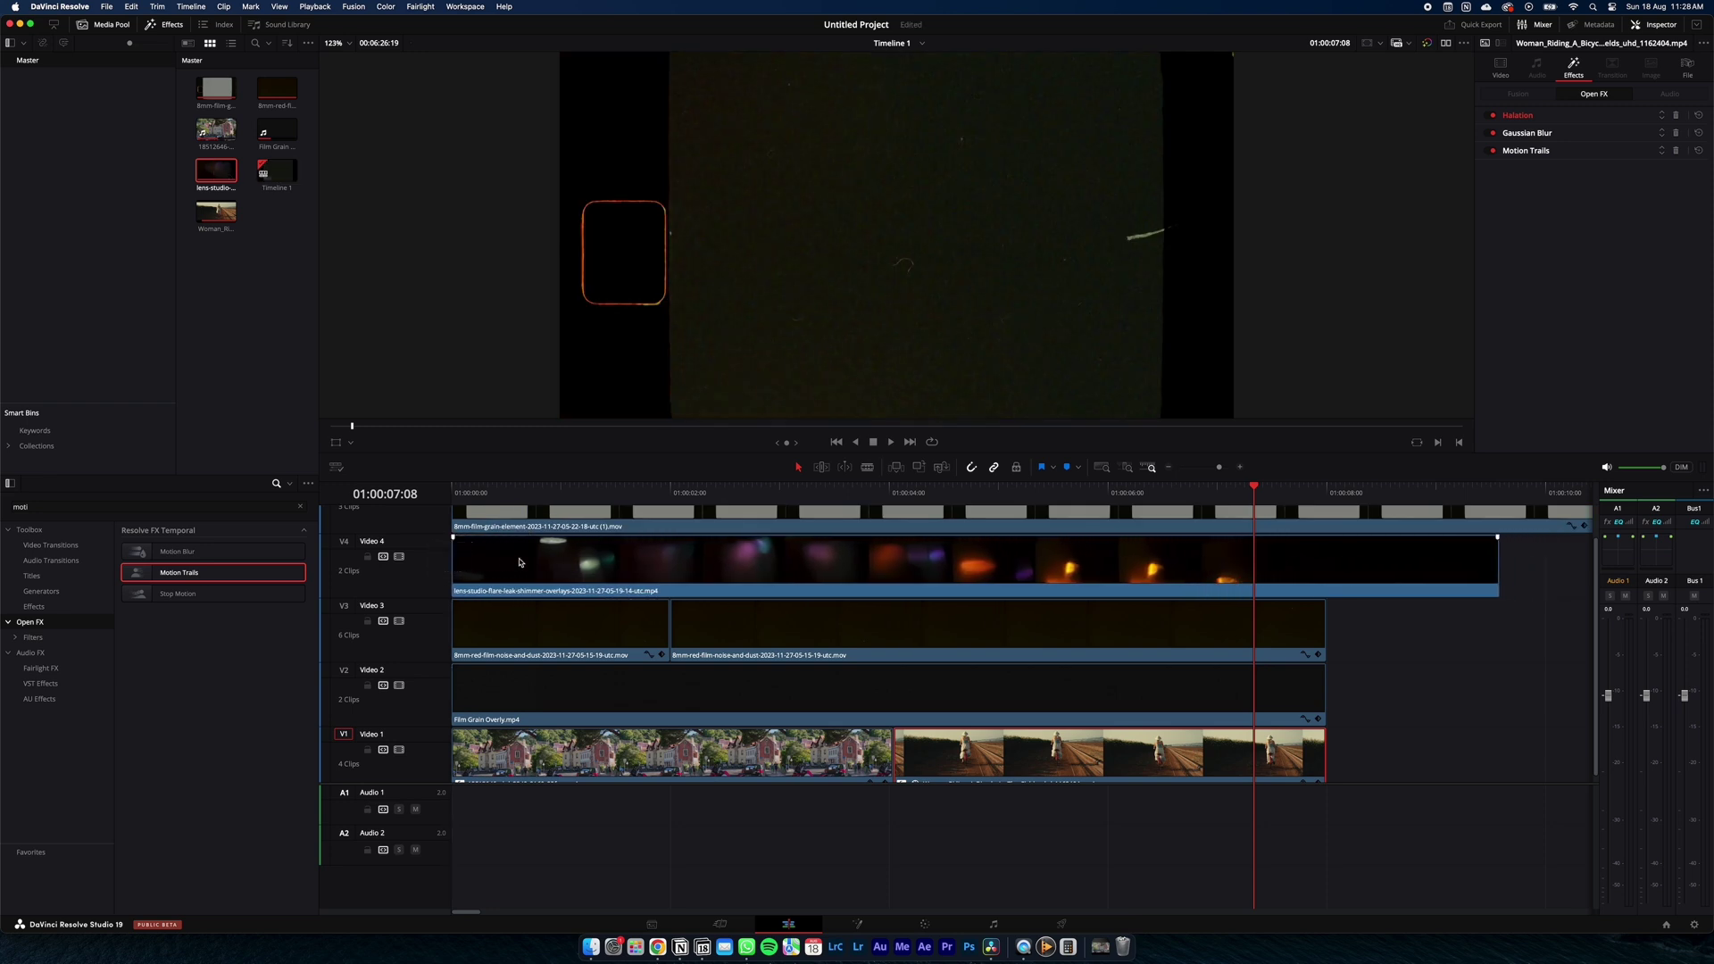
pyautogui.click(718, 498)
pyautogui.press('space')
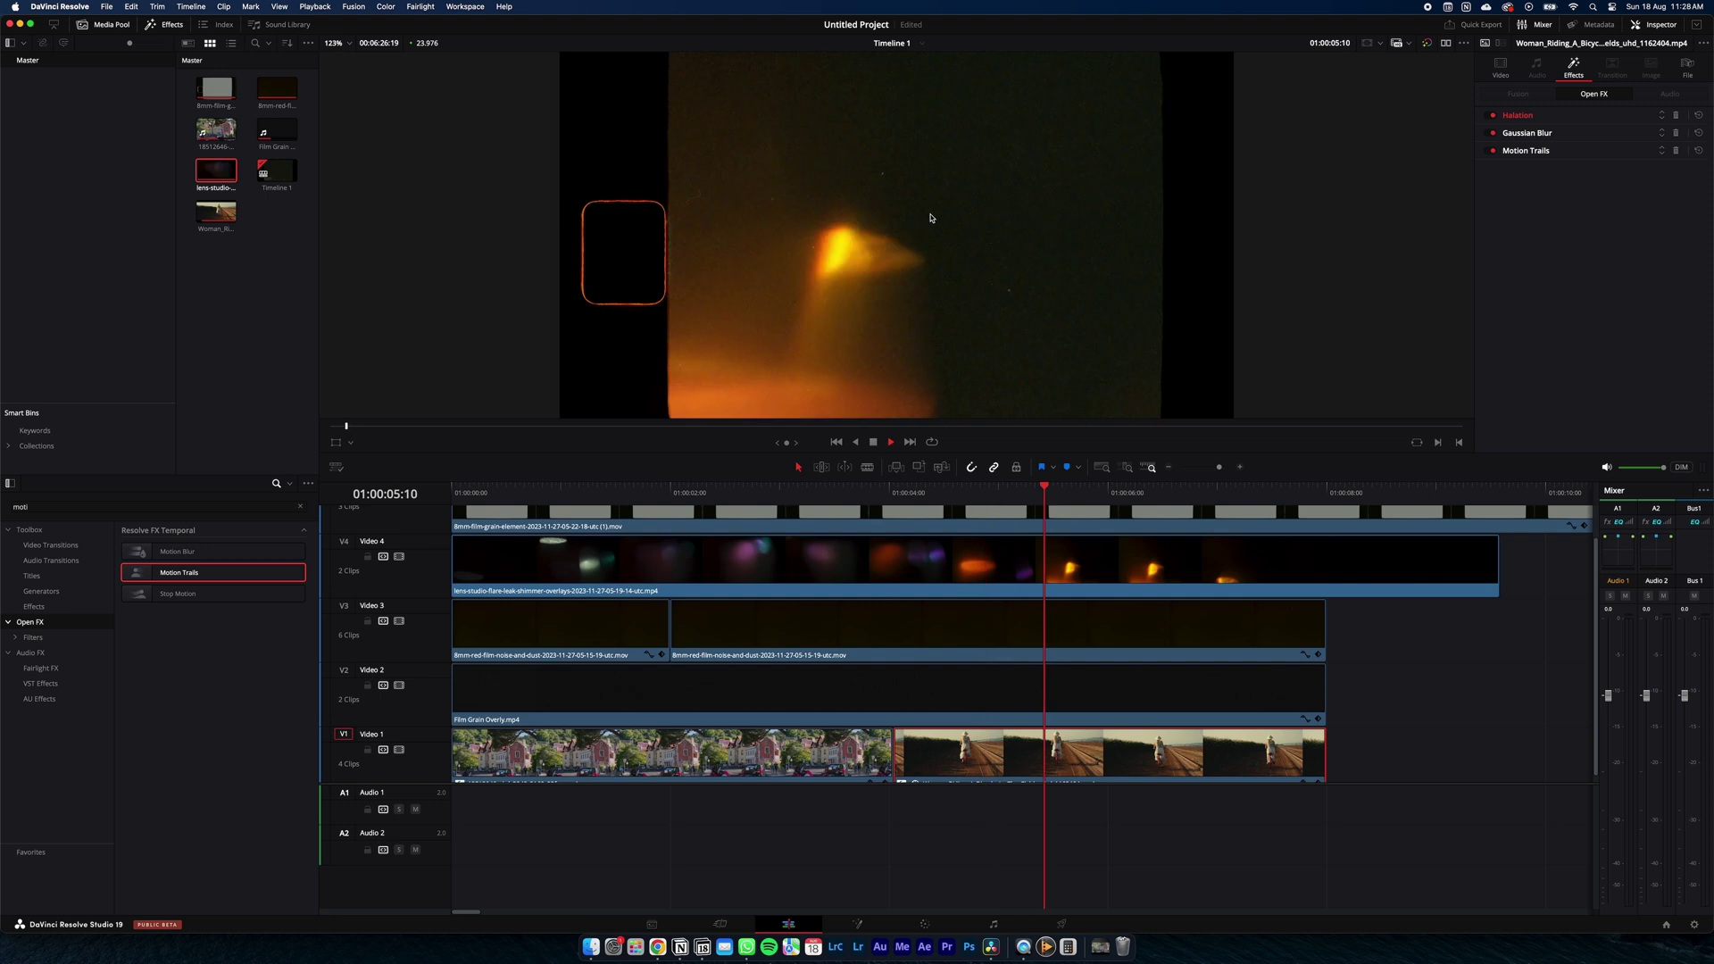
pyautogui.press('space')
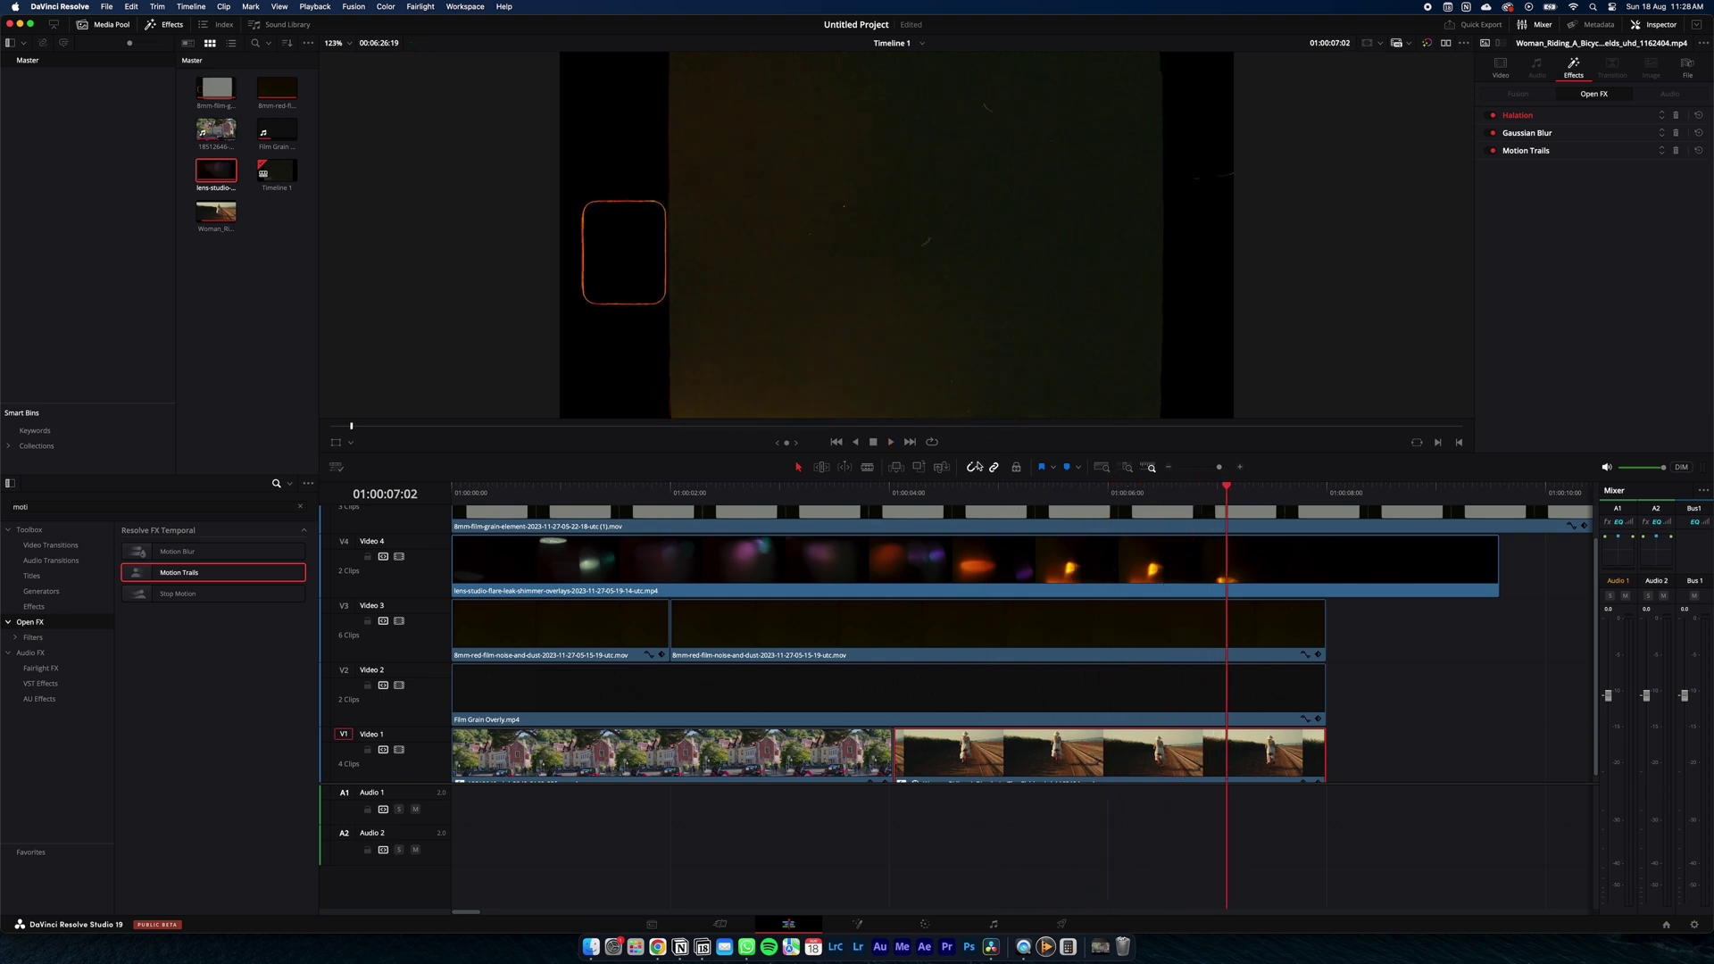
# Set the Video 4 flare overlay's composite mode to Screen and play both clips with it.
pyautogui.click(986, 490)
pyautogui.click(1022, 555)
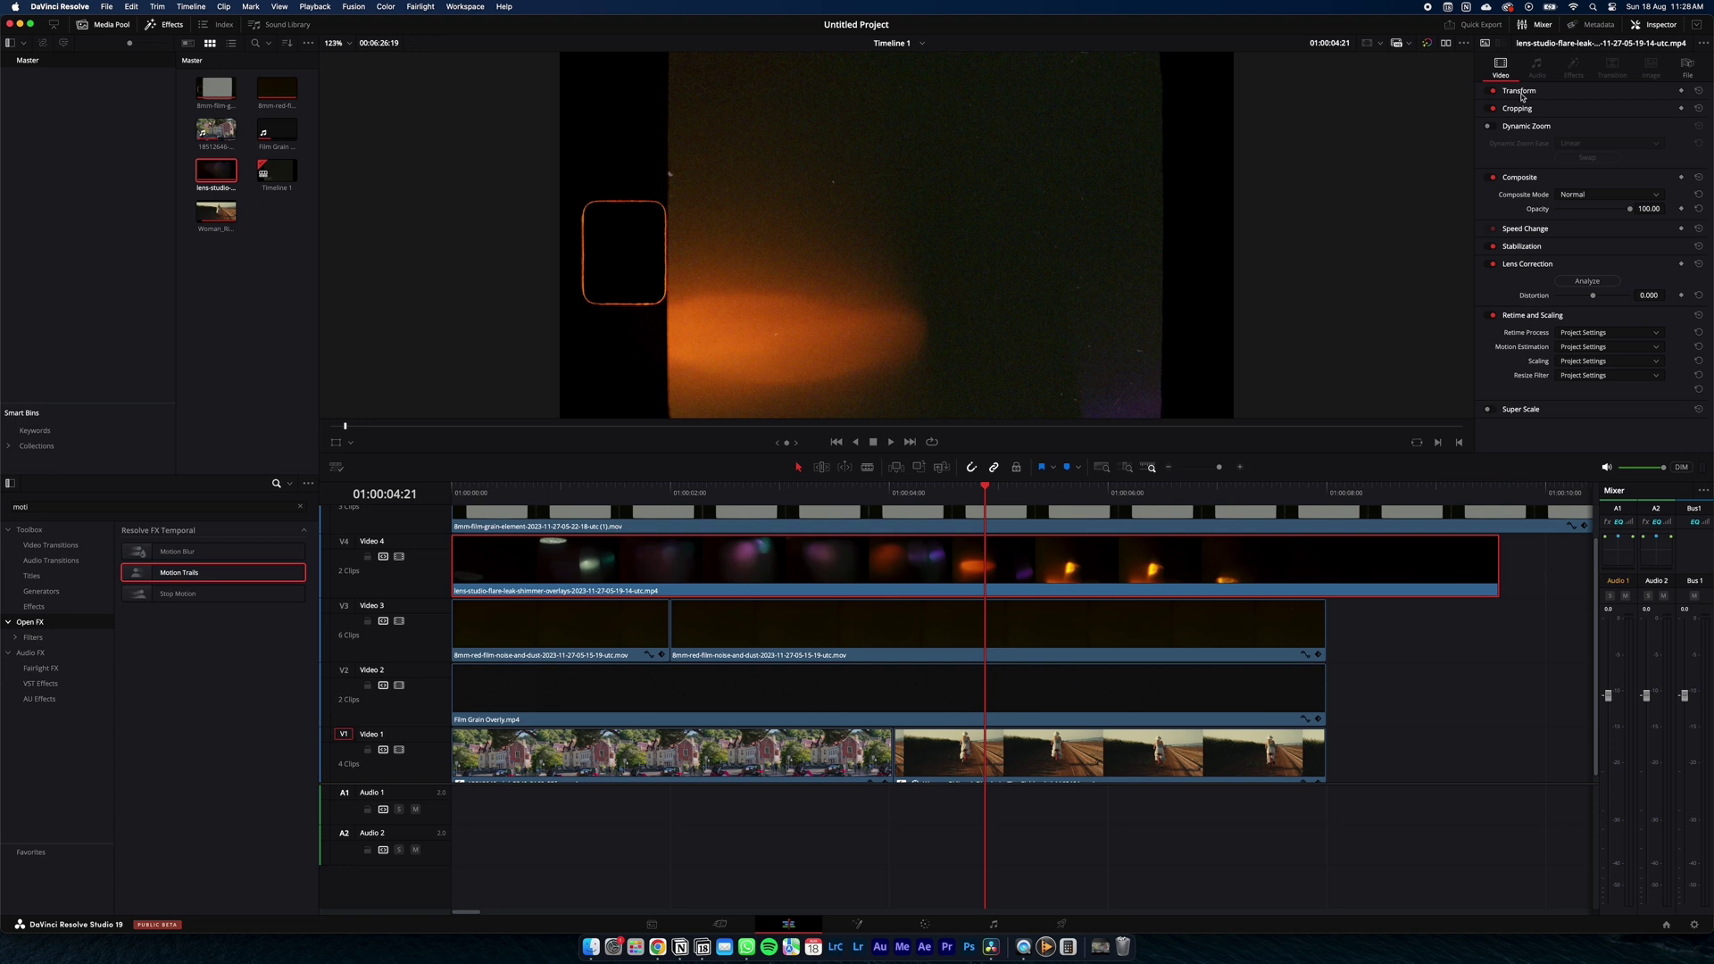
pyautogui.click(1598, 194)
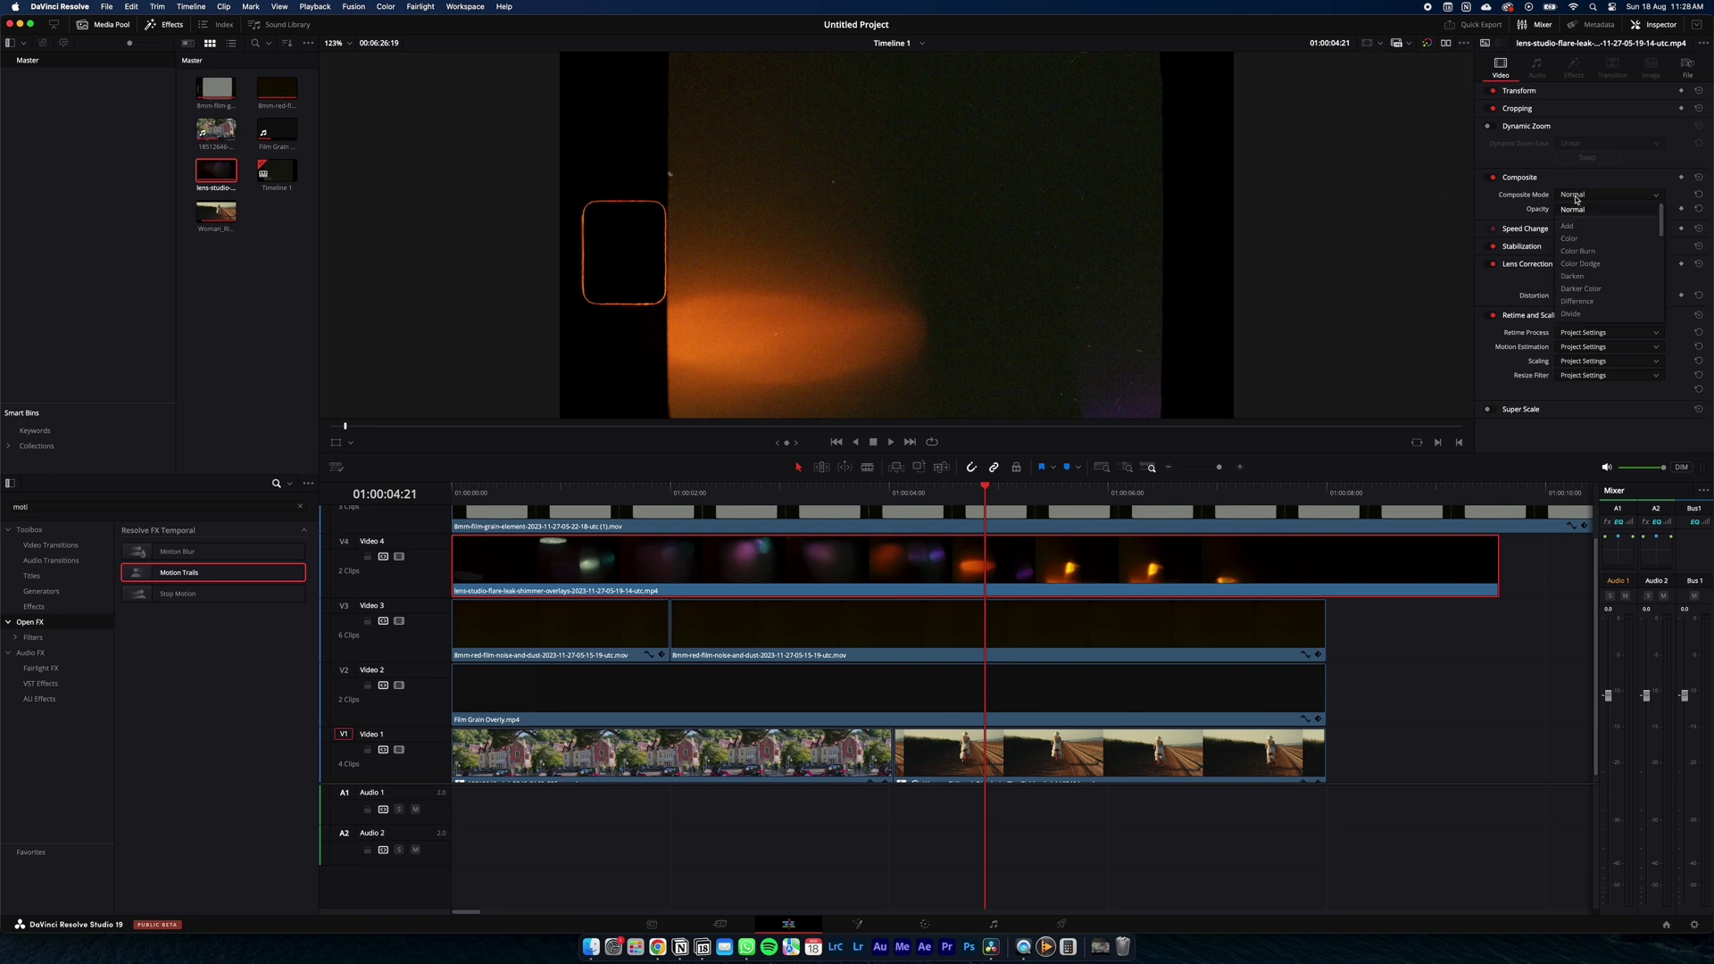
pyautogui.click(1572, 247)
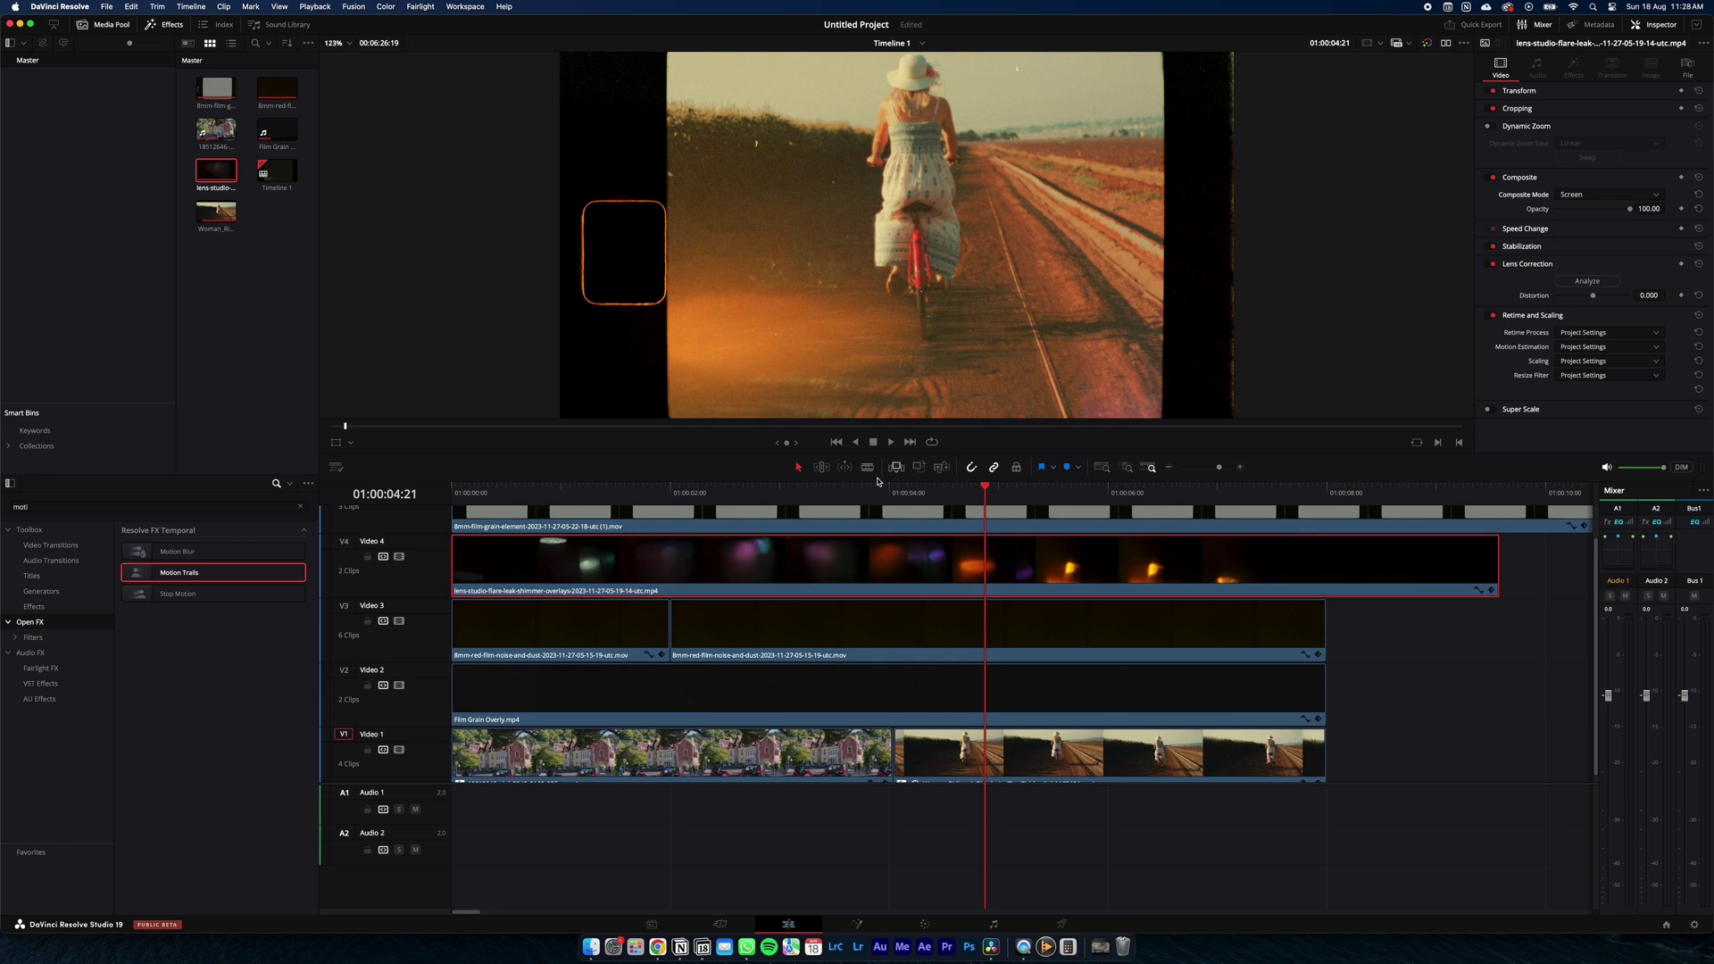
pyautogui.click(762, 493)
pyautogui.click(533, 493)
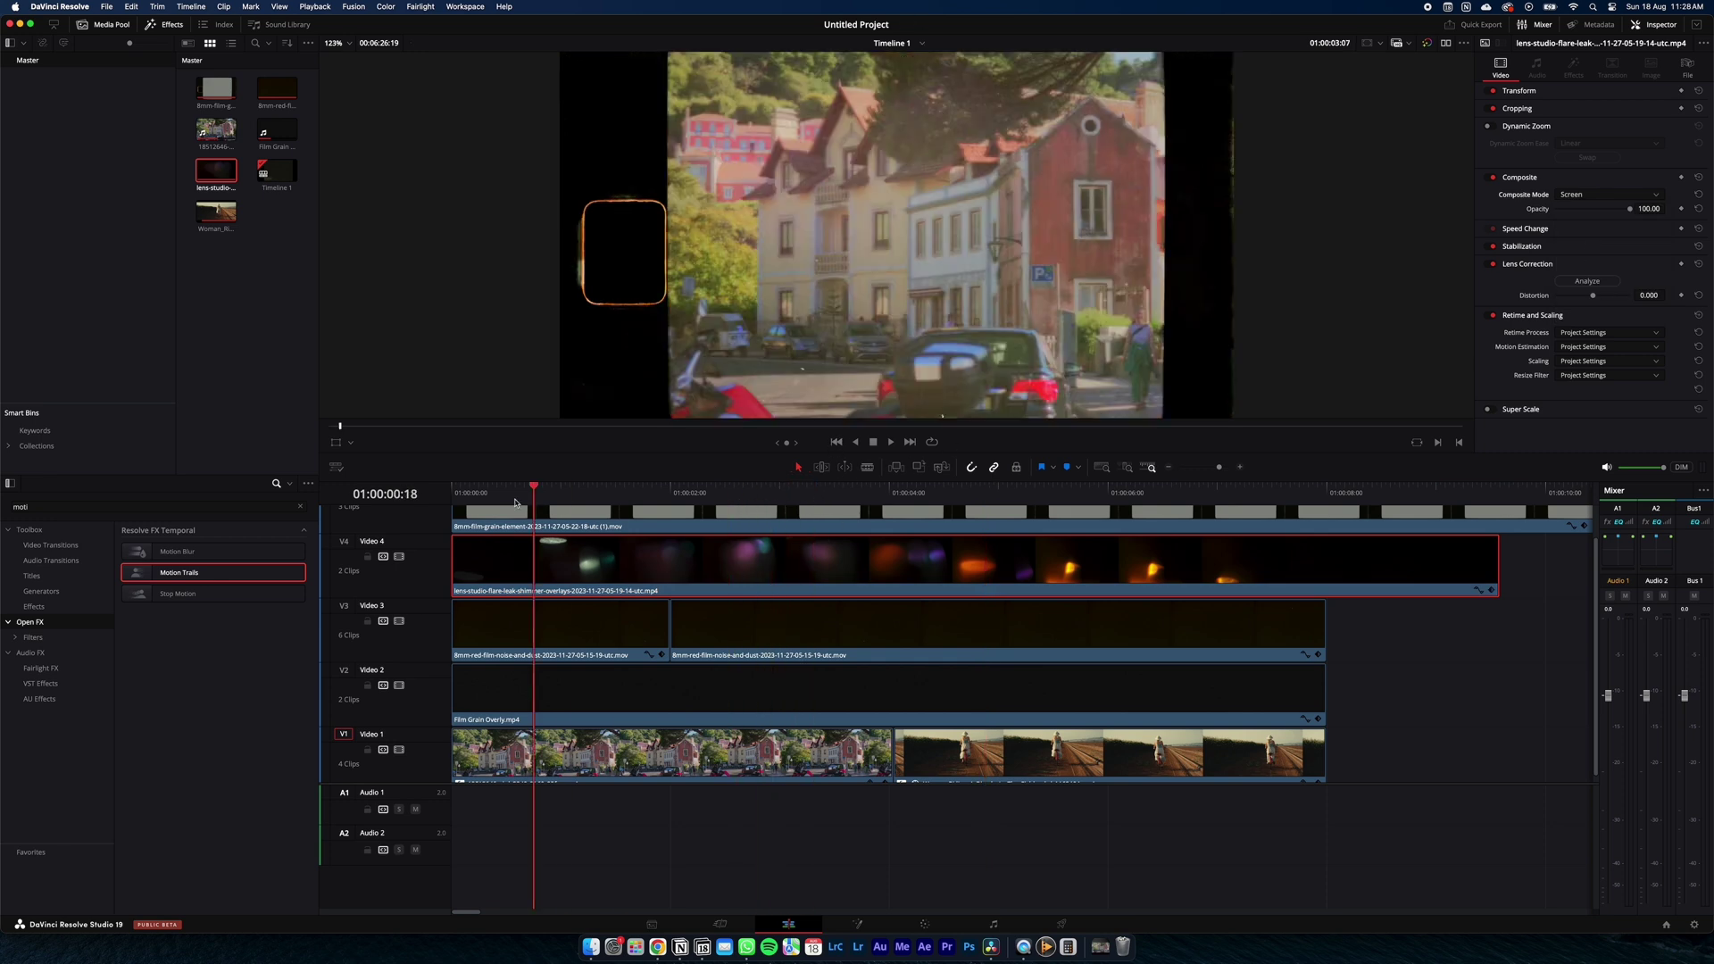
pyautogui.press('space')
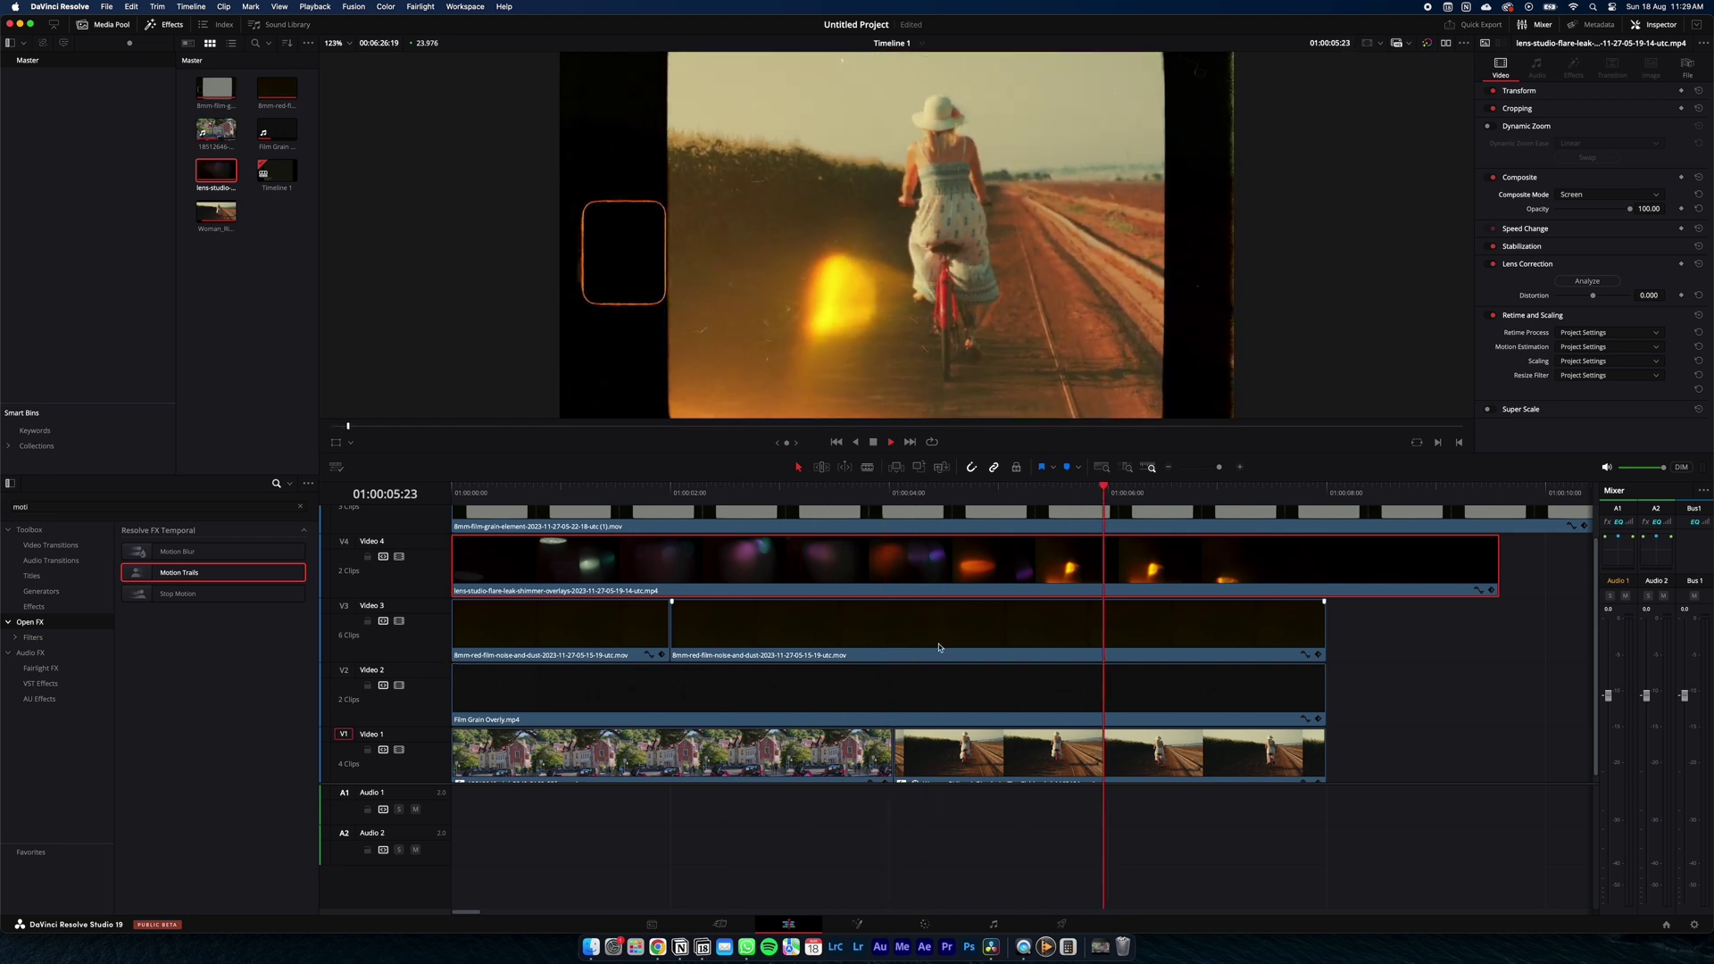
pyautogui.press('space')
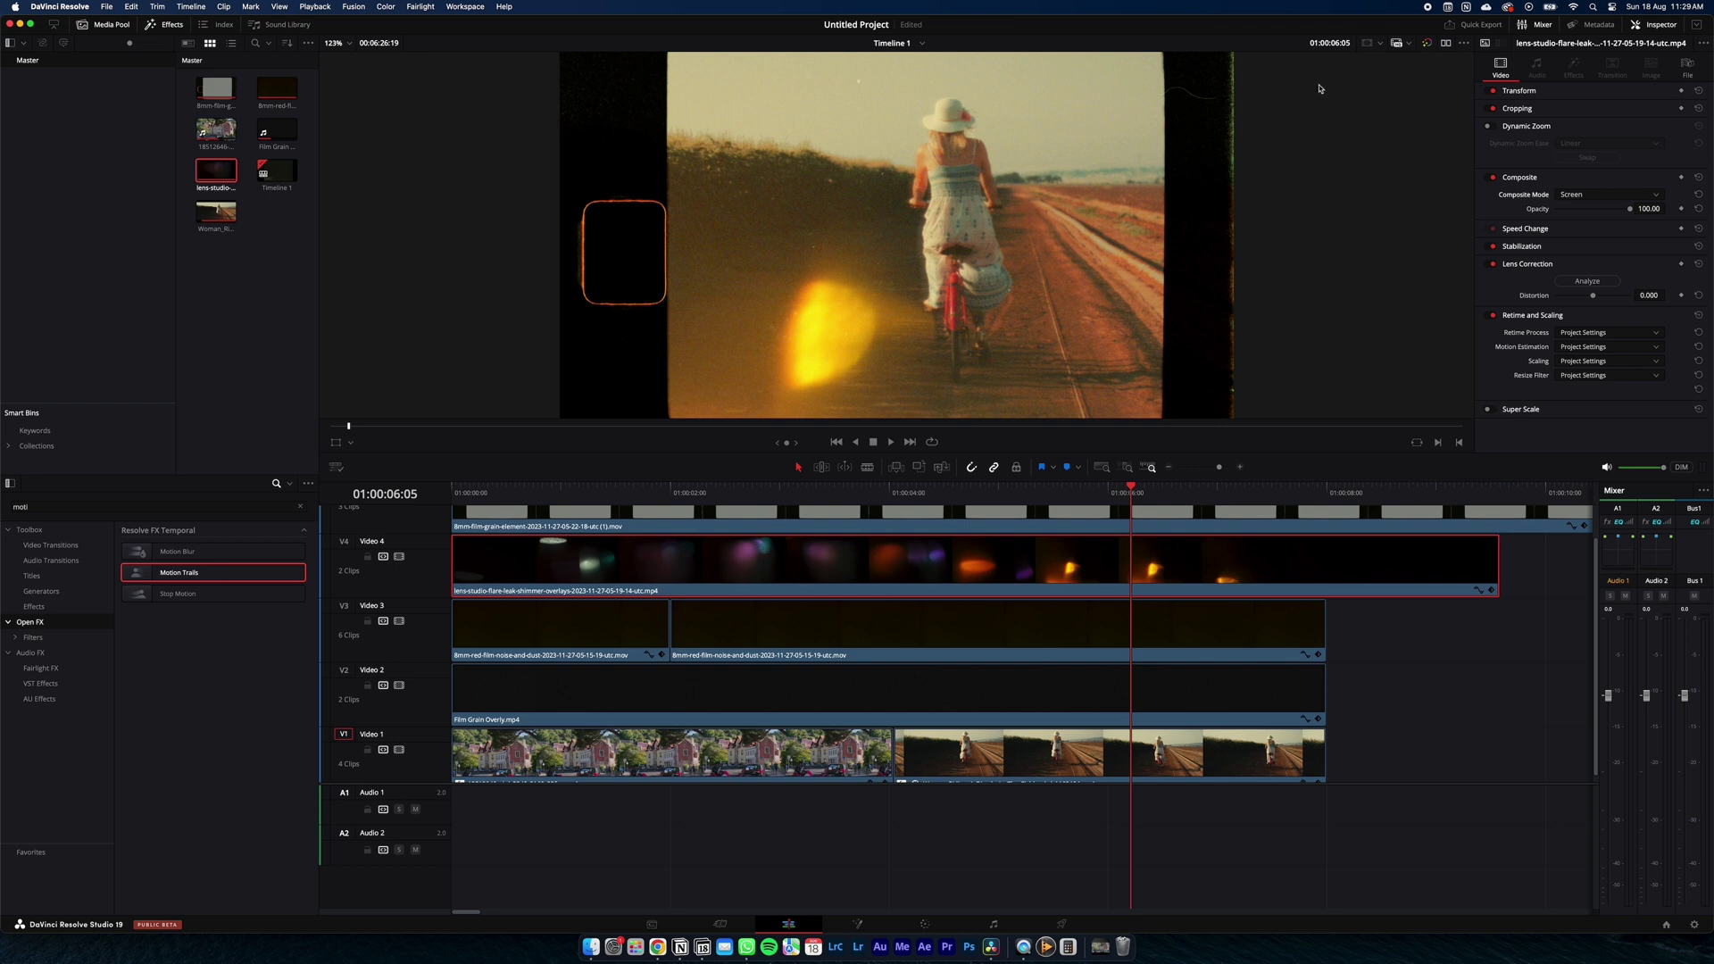
# Enlarge the flare overlay on Video 4 to a zoom of 2.470.
pyautogui.click(1521, 91)
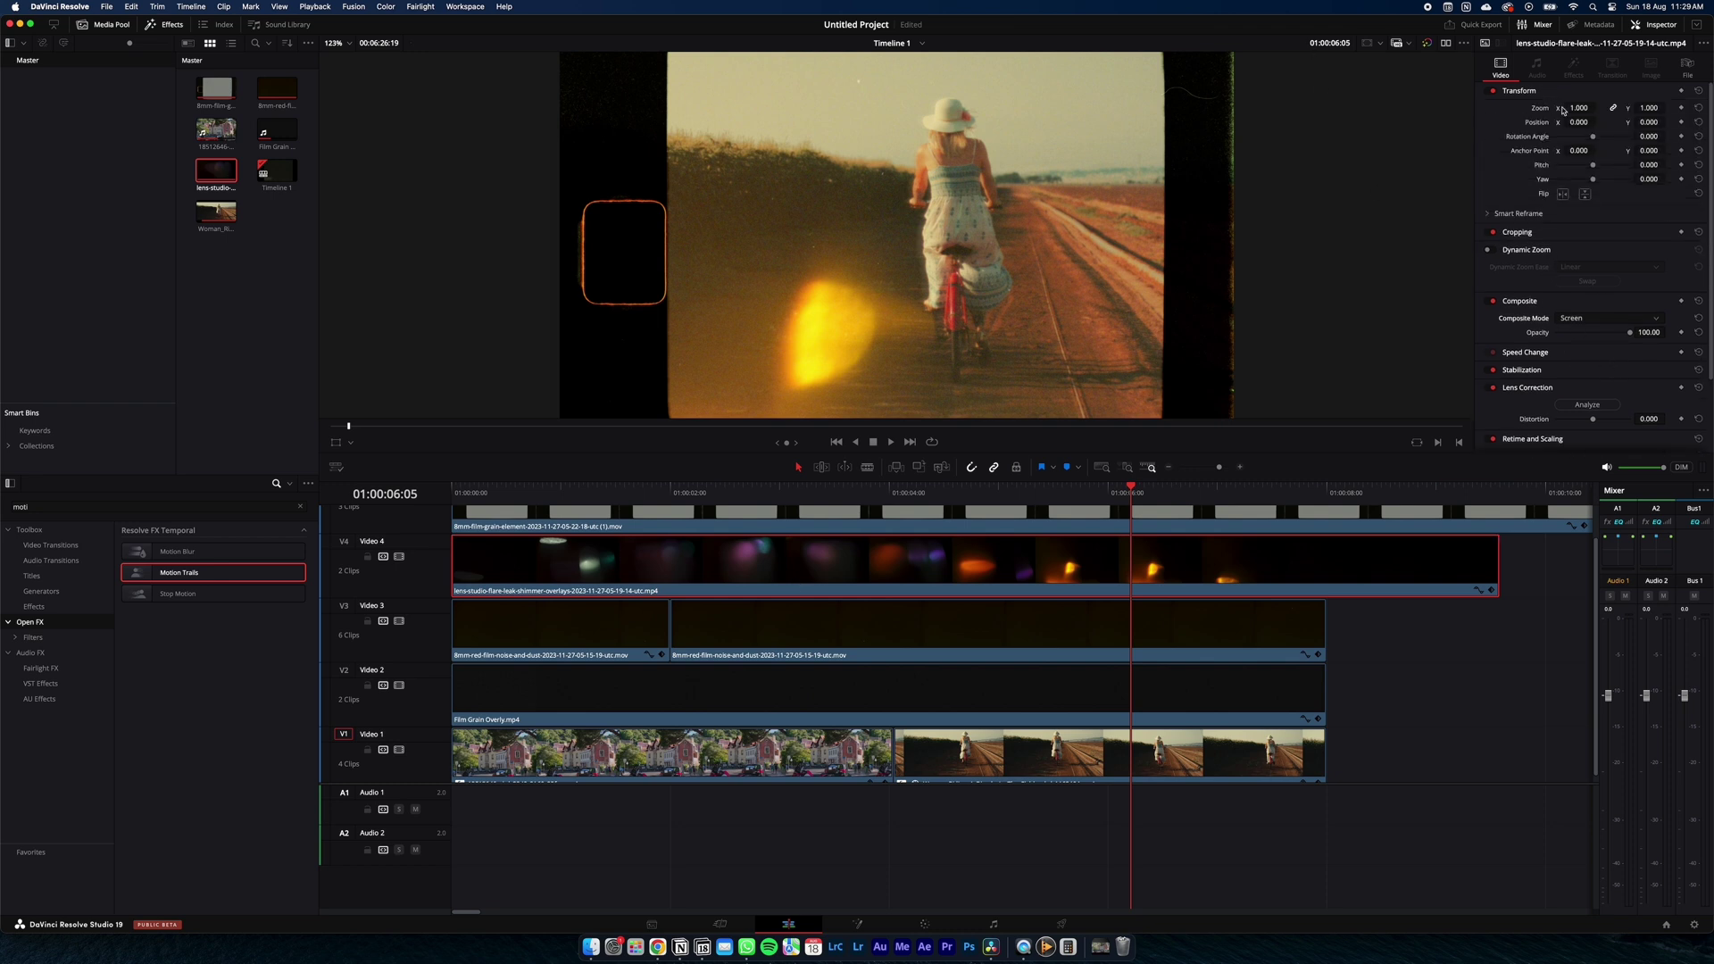
pyautogui.moveTo(1579, 108)
pyautogui.mouseDown()
pyautogui.moveTo(1652, 107)
pyautogui.moveTo(1591, 108)
pyautogui.mouseUp()
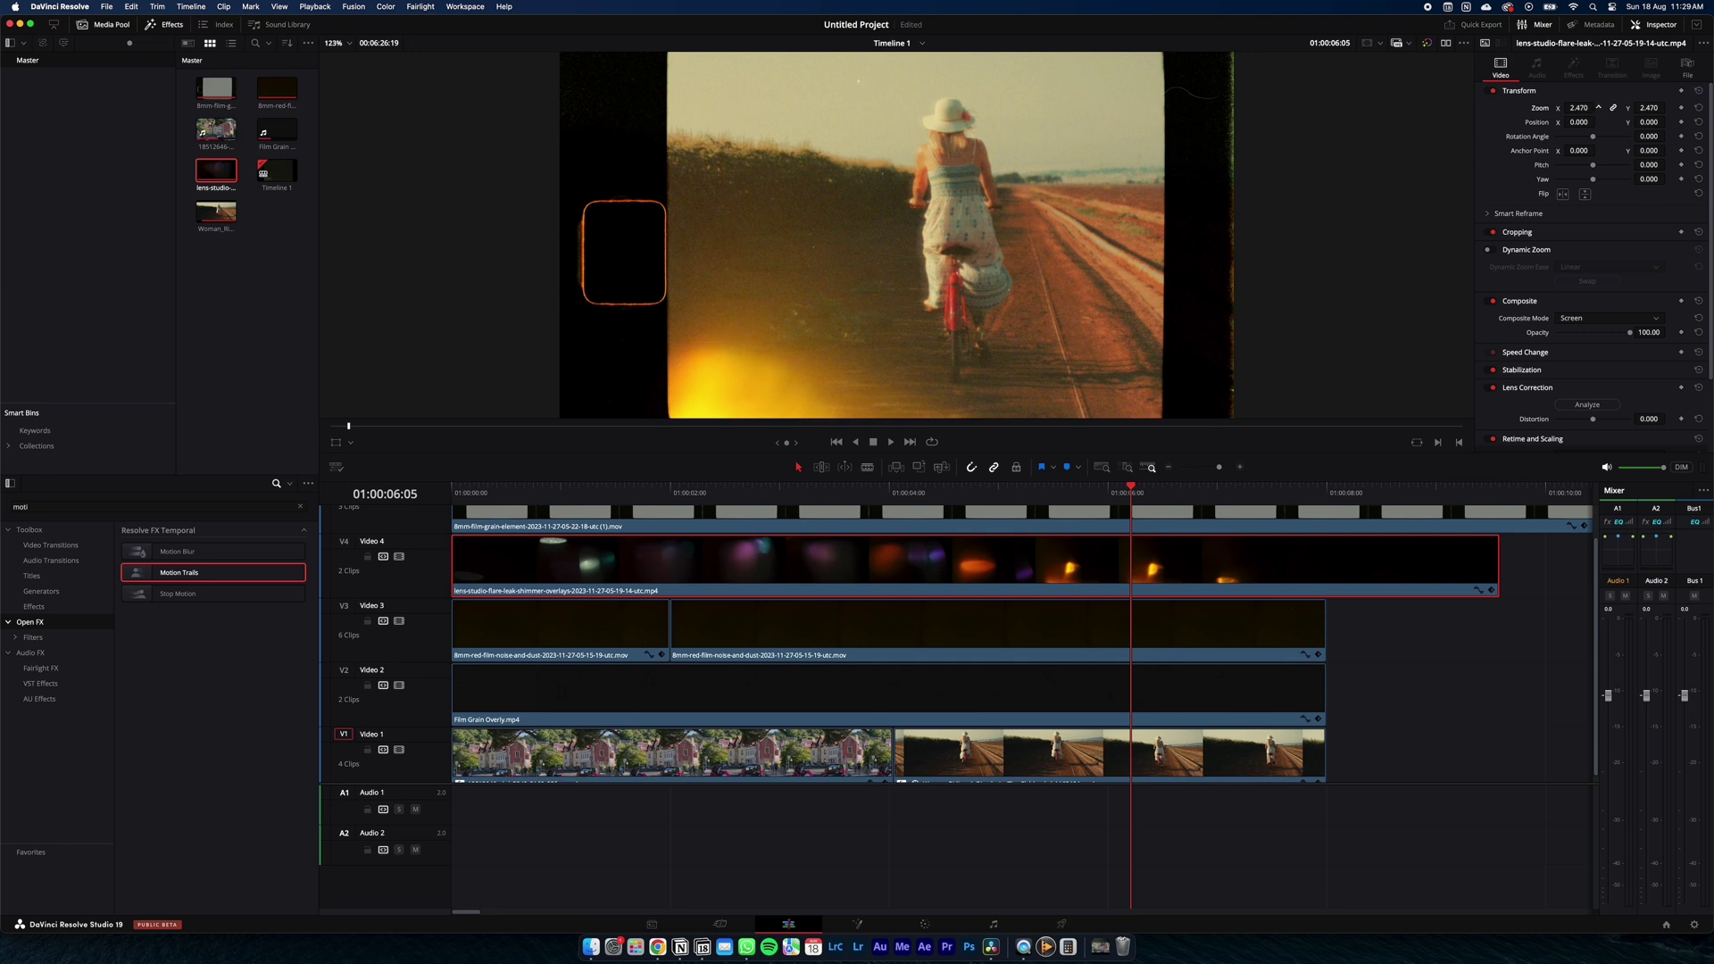
pyautogui.scroll(-3, 1563, 221)
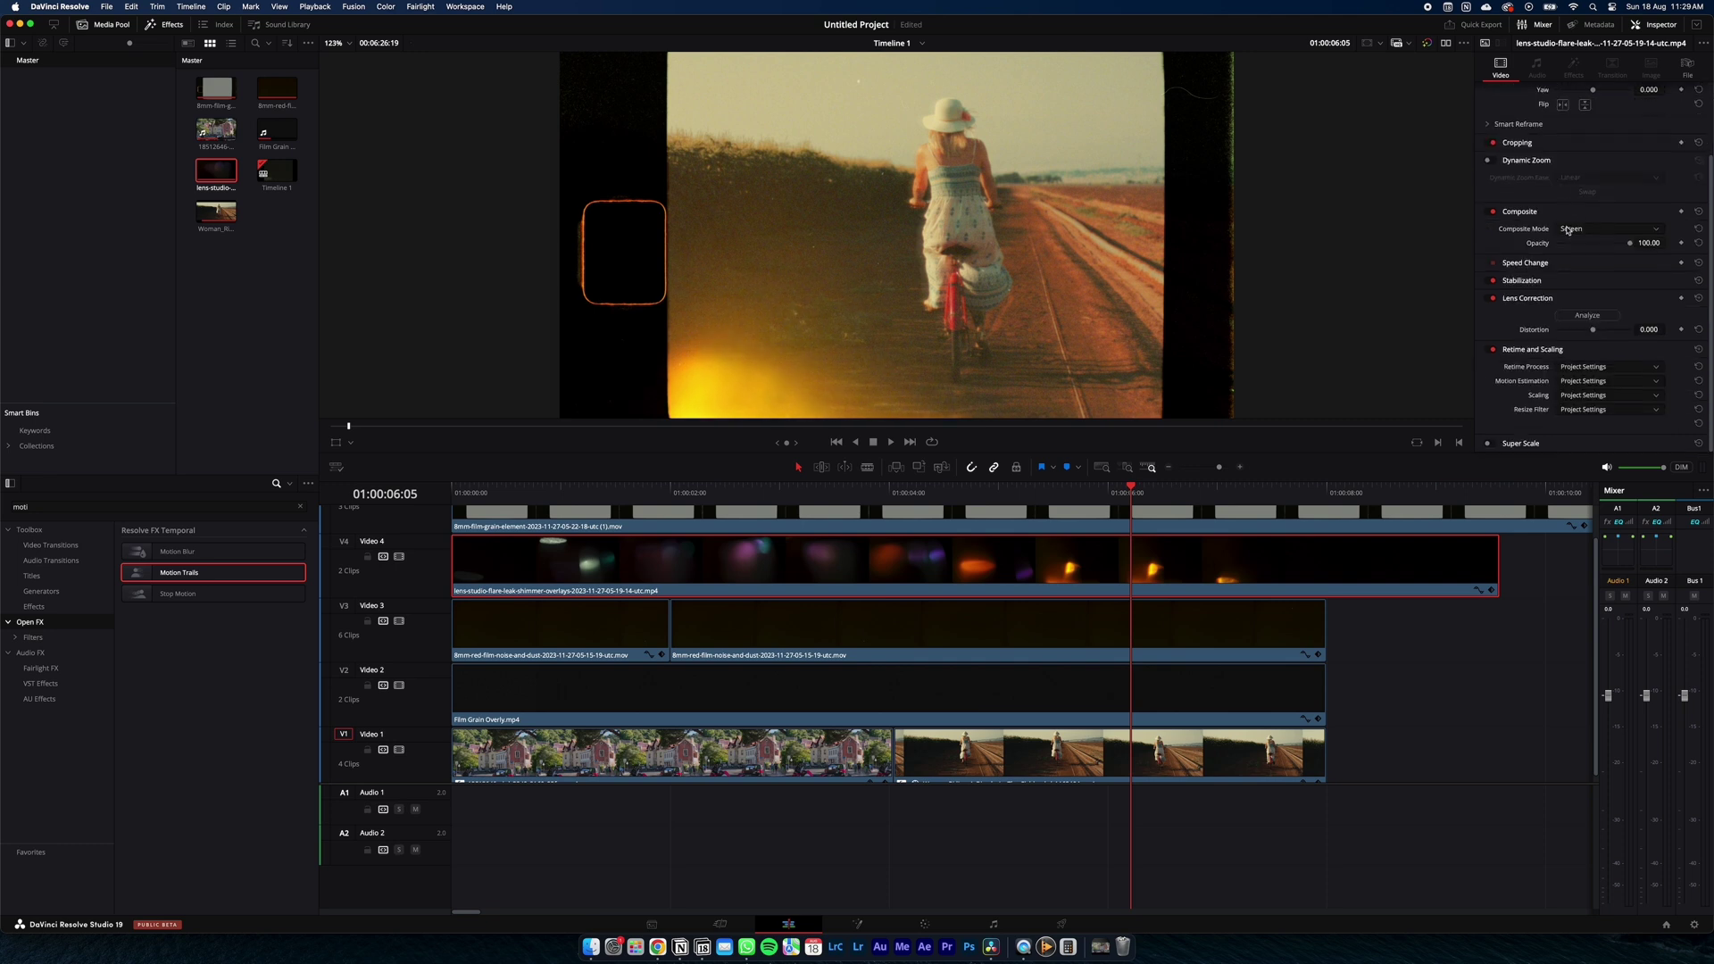
# Lower the Video 4 flare overlay's opacity to 25.95 and review both clips from the timeline start.
pyautogui.moveTo(1630, 244); pyautogui.dragTo(1575, 248)
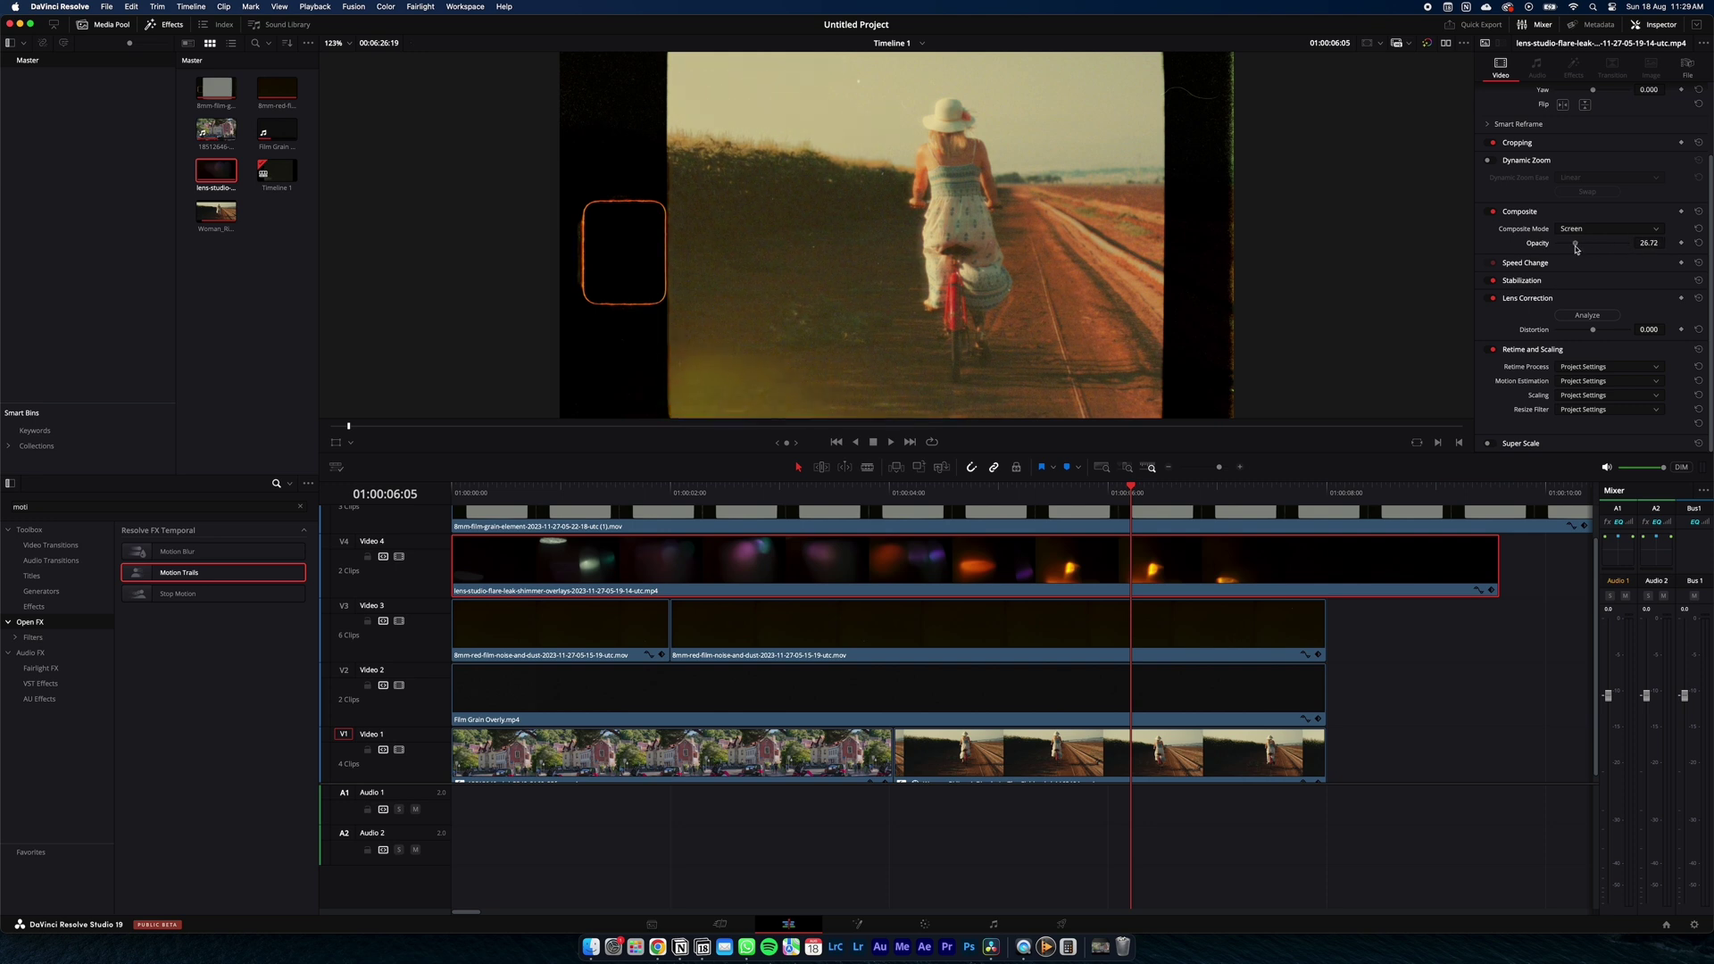
pyautogui.press('Home')
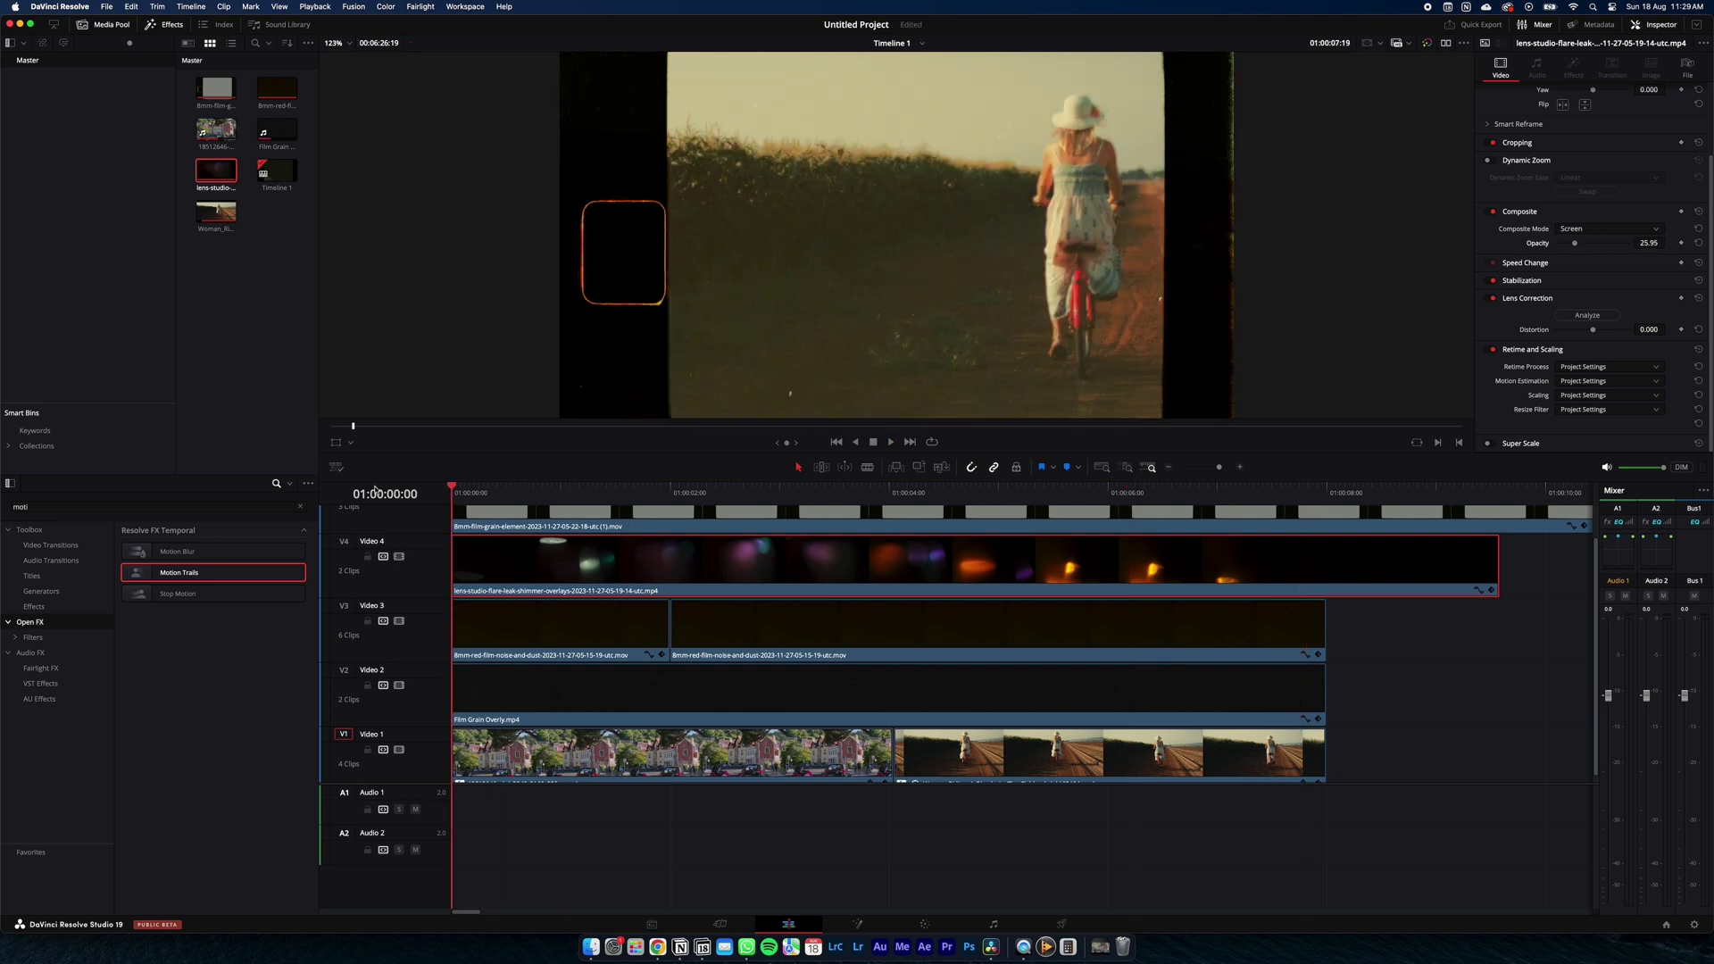
pyautogui.press('space')
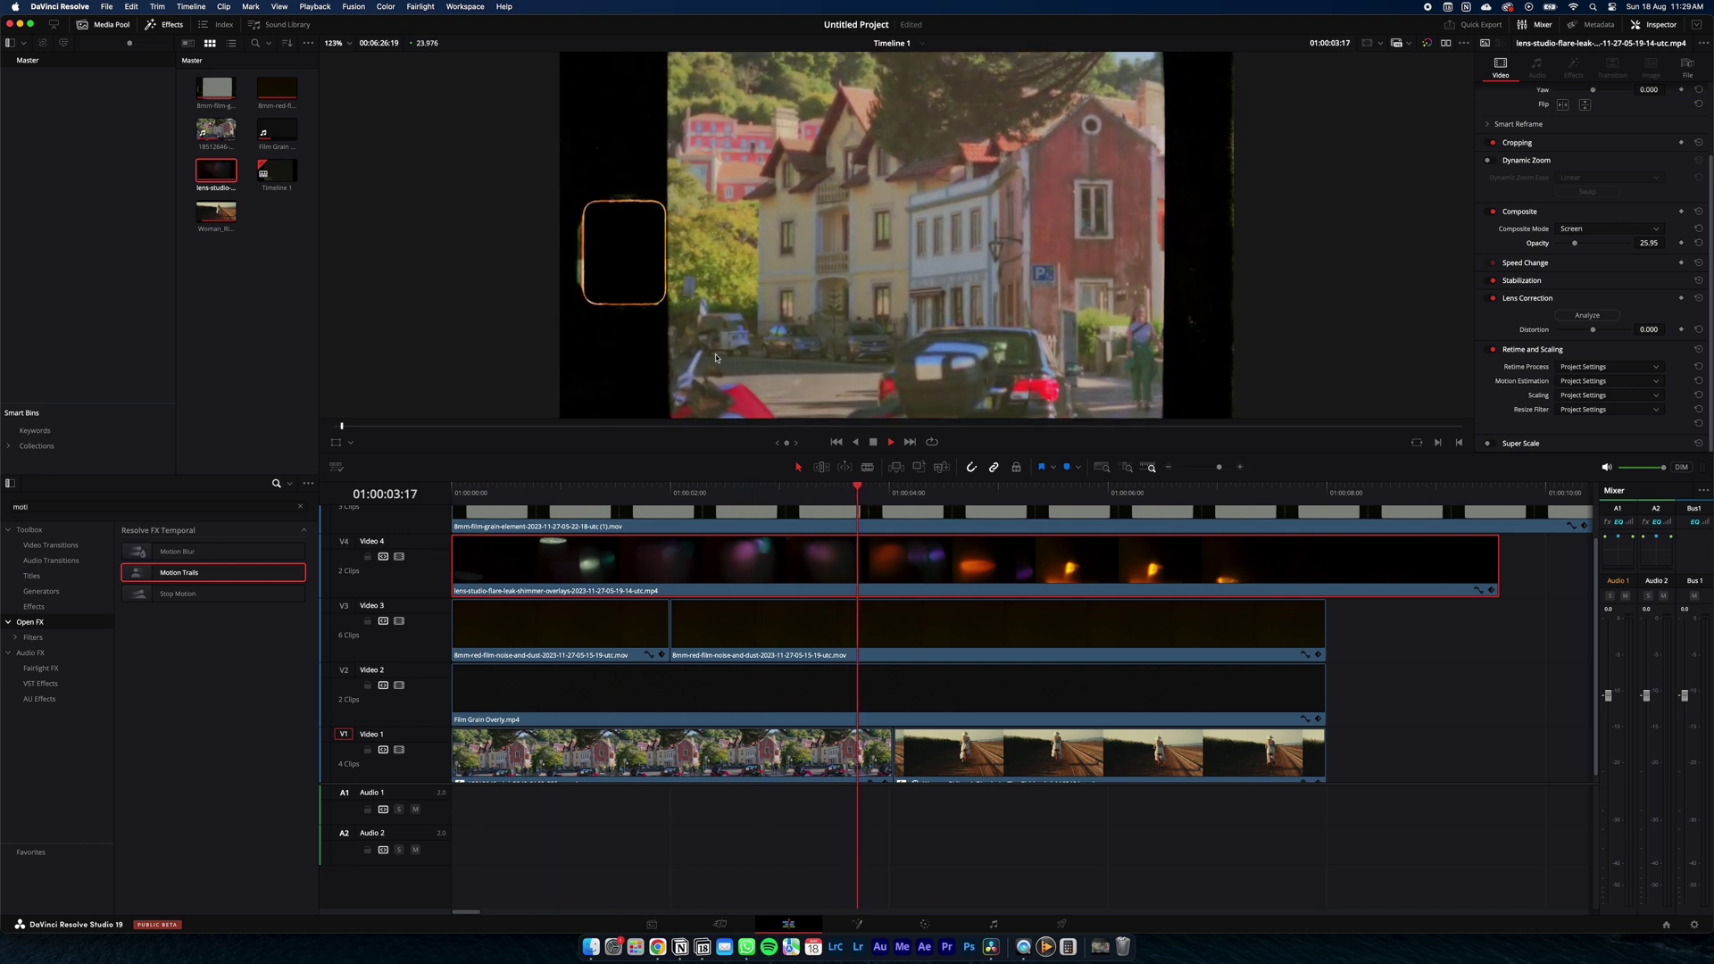
pyautogui.press('space')
pyautogui.press('space')
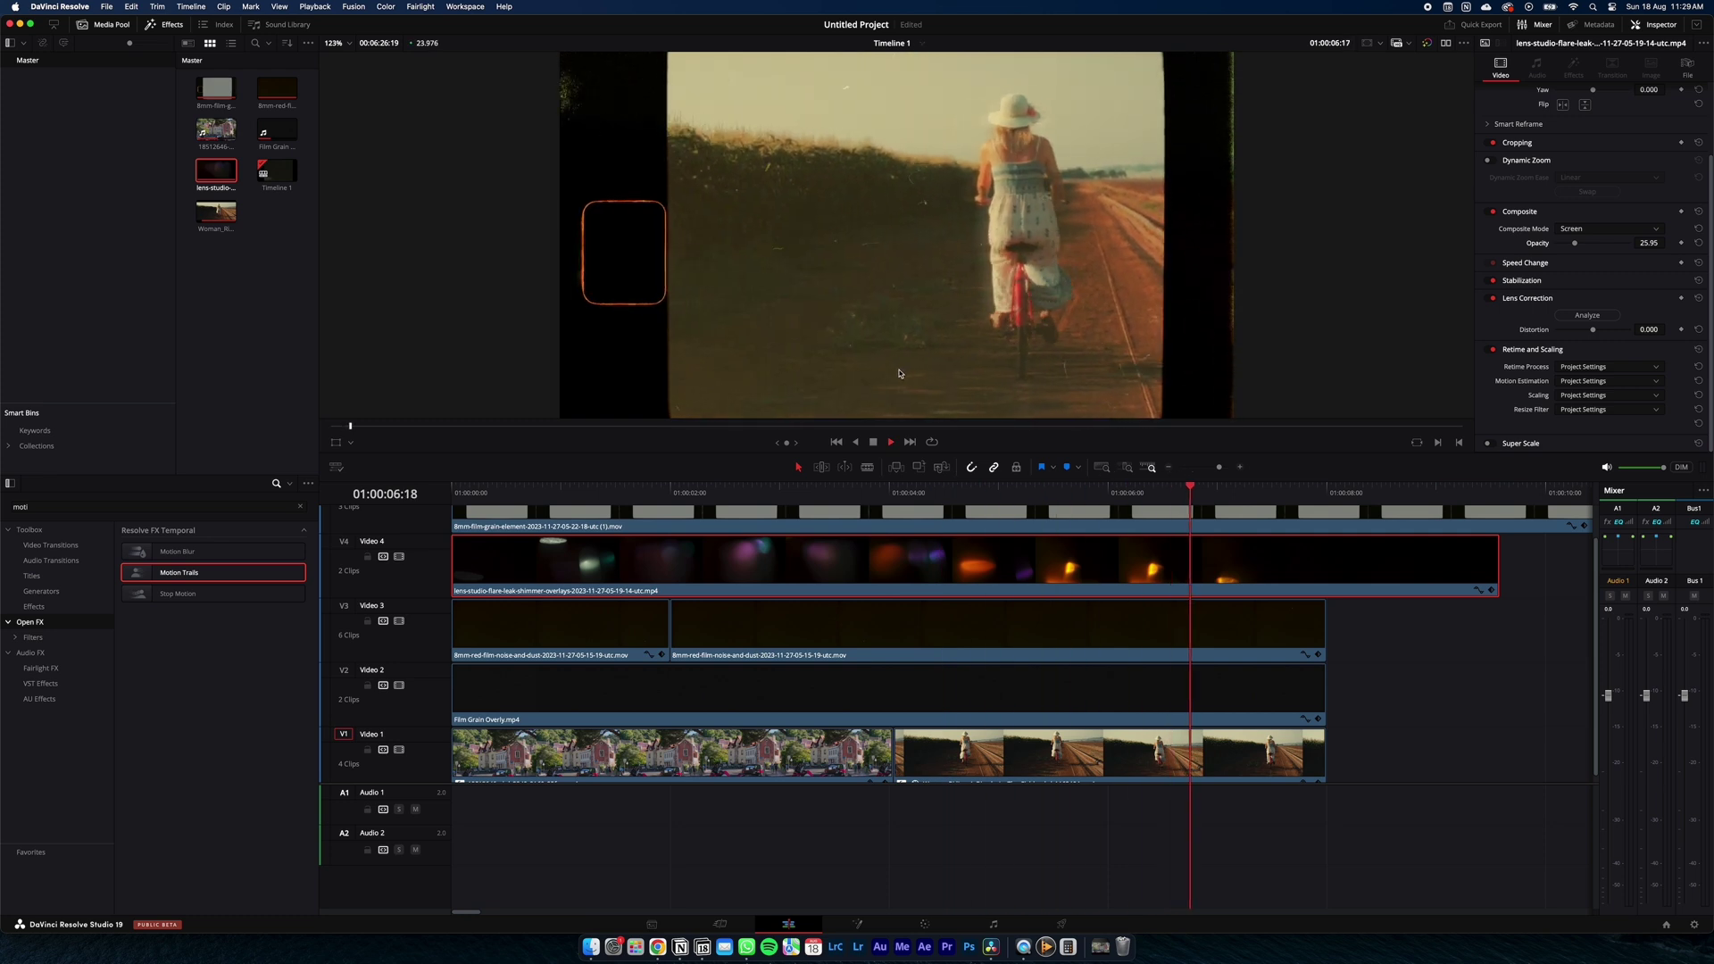
pyautogui.press('space')
pyautogui.press('Home')
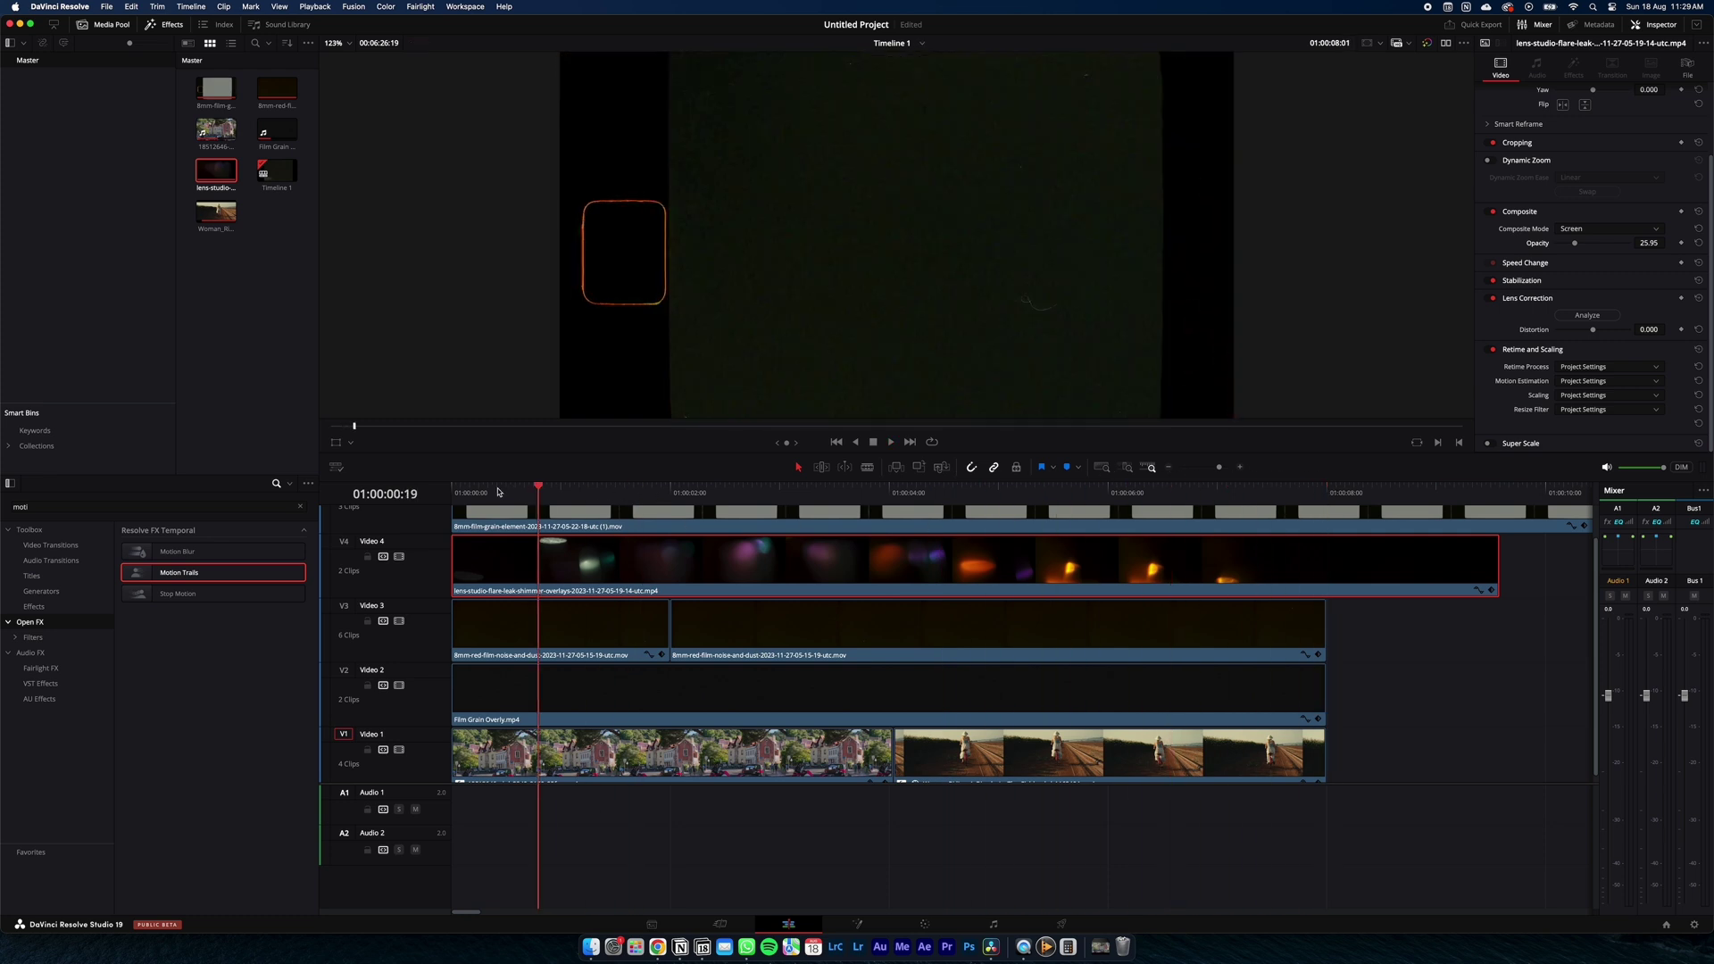
pyautogui.press('space')
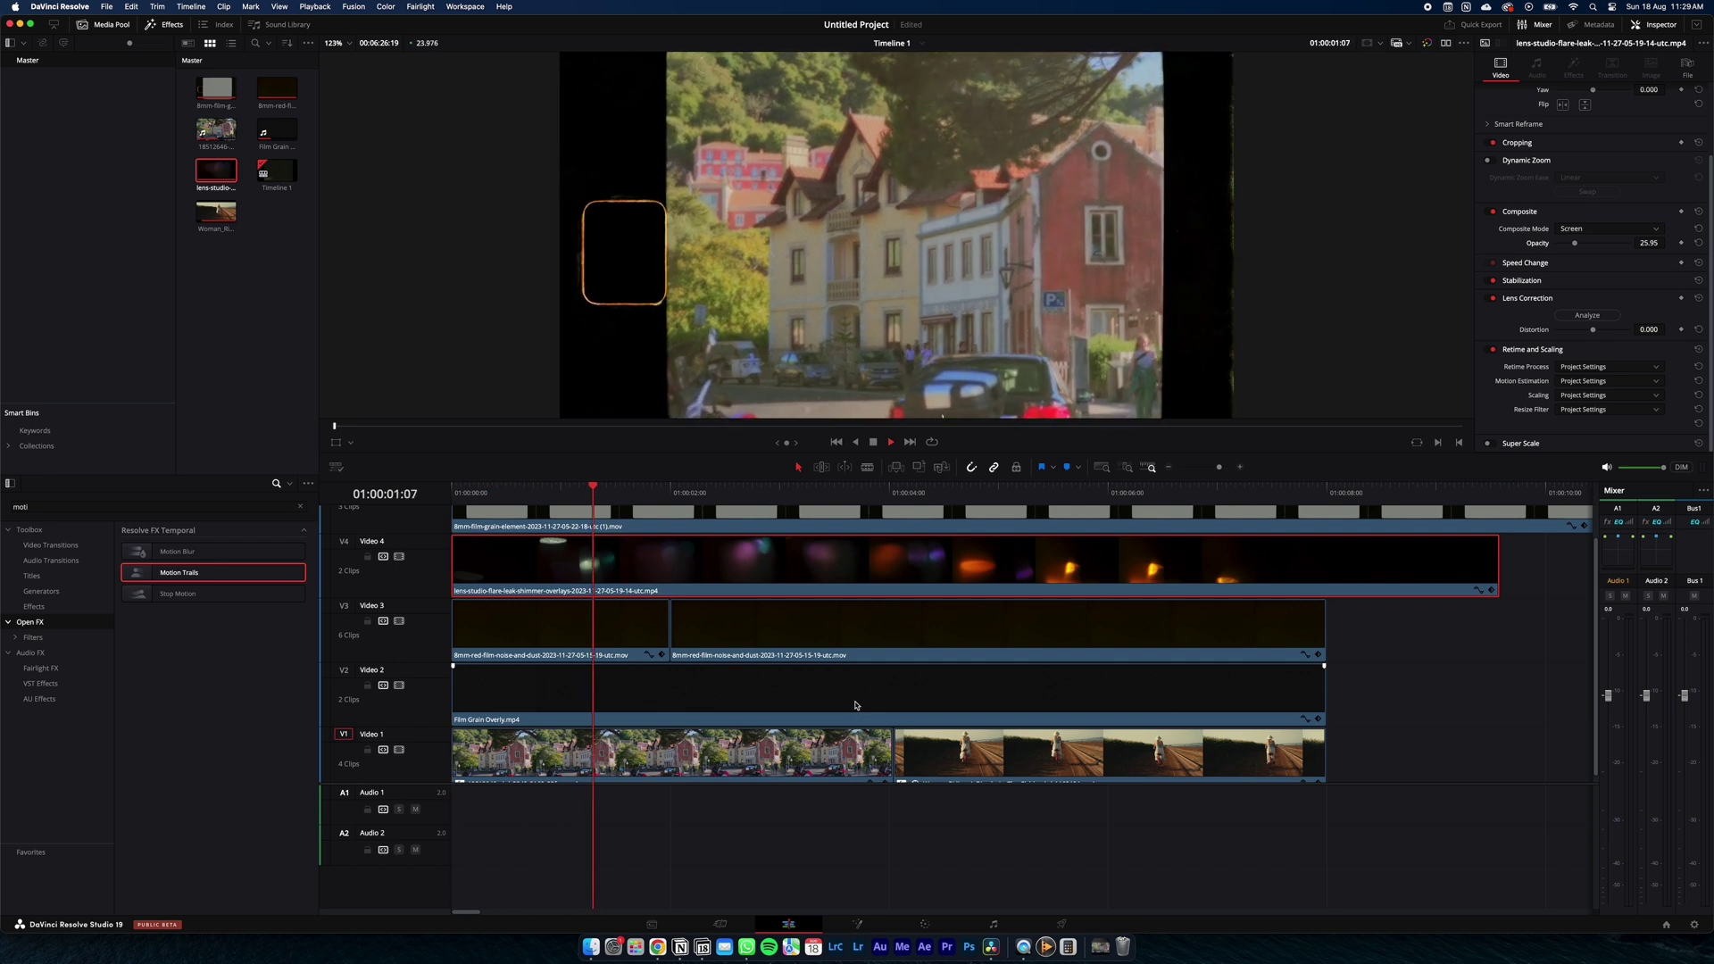